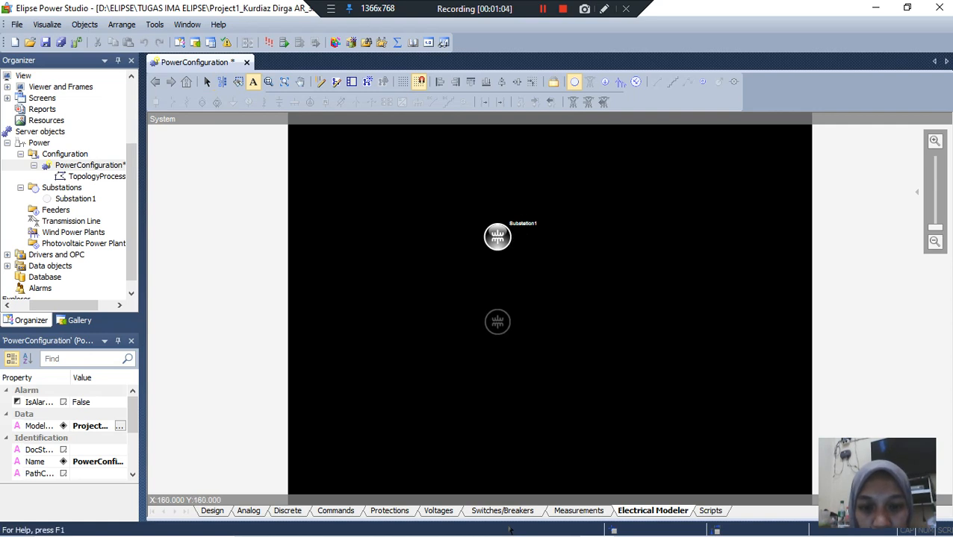
Step: Place a second substation below Substation1, and draw a horizontal busbar across the upper middle of its diagram
left_click(497, 321)
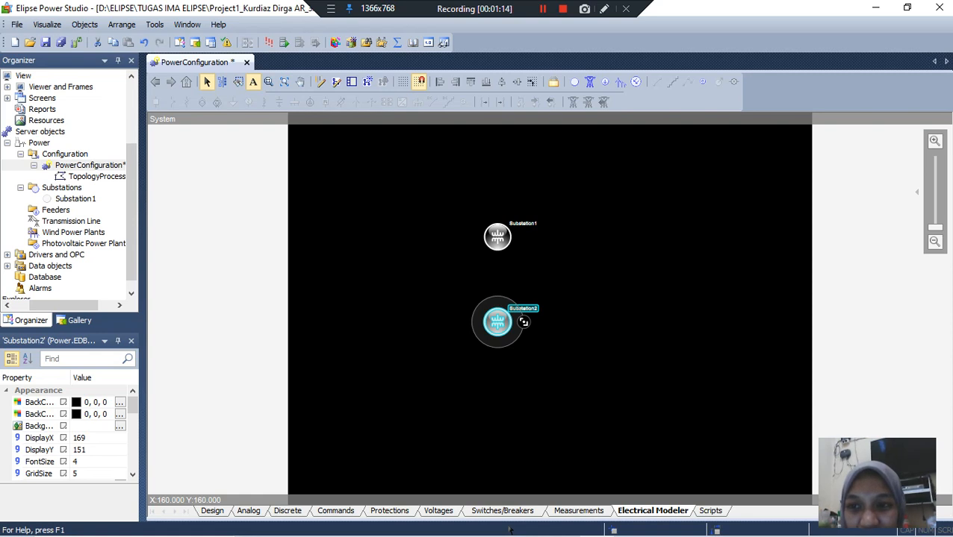
double_click(497, 322)
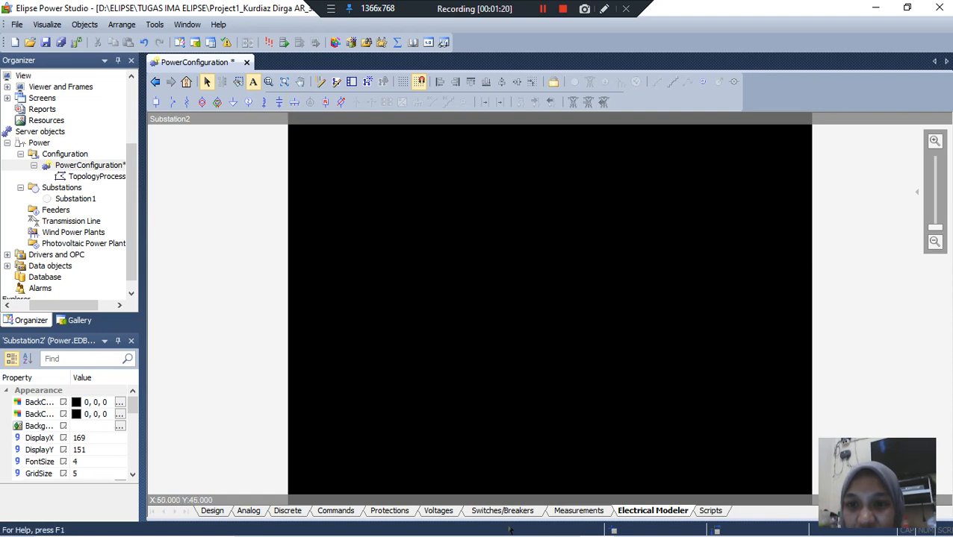
left_click(294, 102)
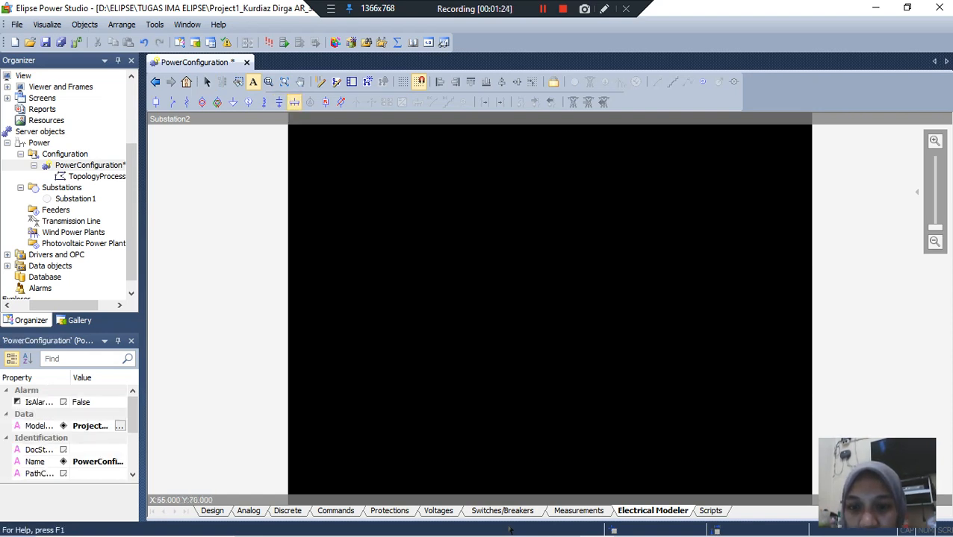
left_click_drag(441, 211, 584, 210)
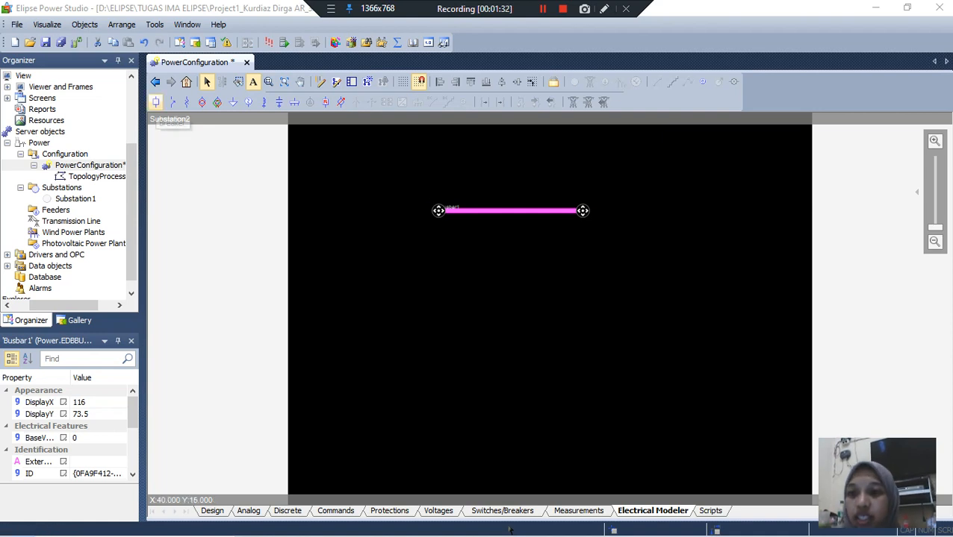
Step: Place a breaker centred below the busbar and a two-winding transformer in line beneath the breaker
left_click(156, 102)
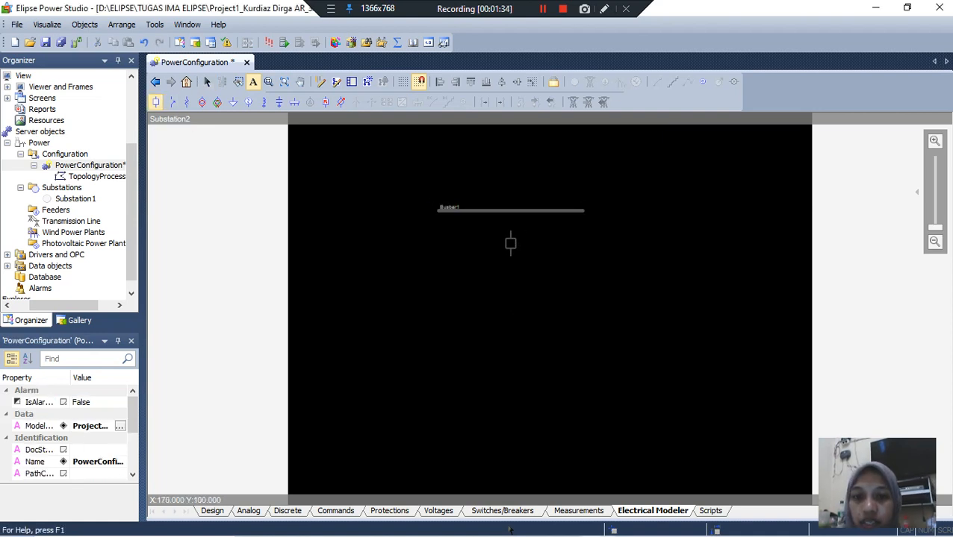
left_click(510, 243)
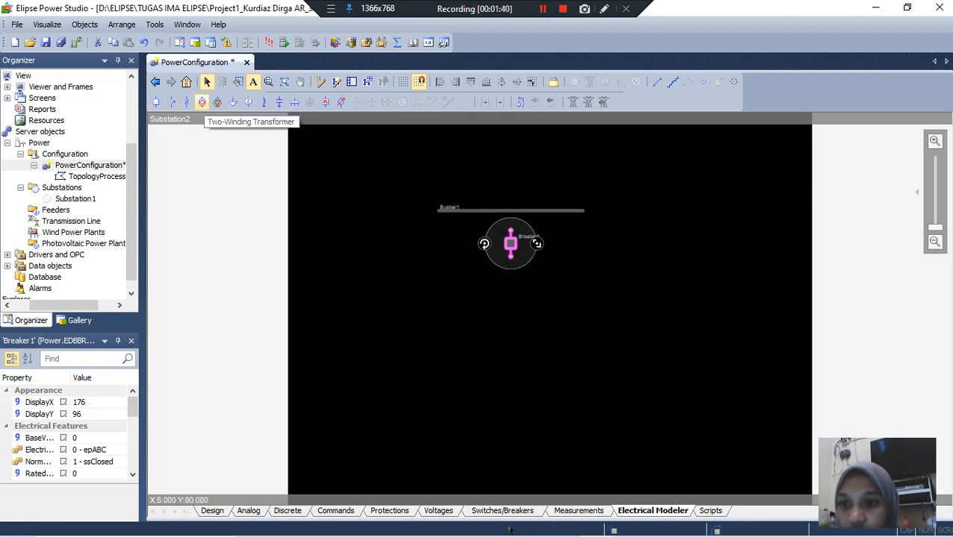
left_click(201, 102)
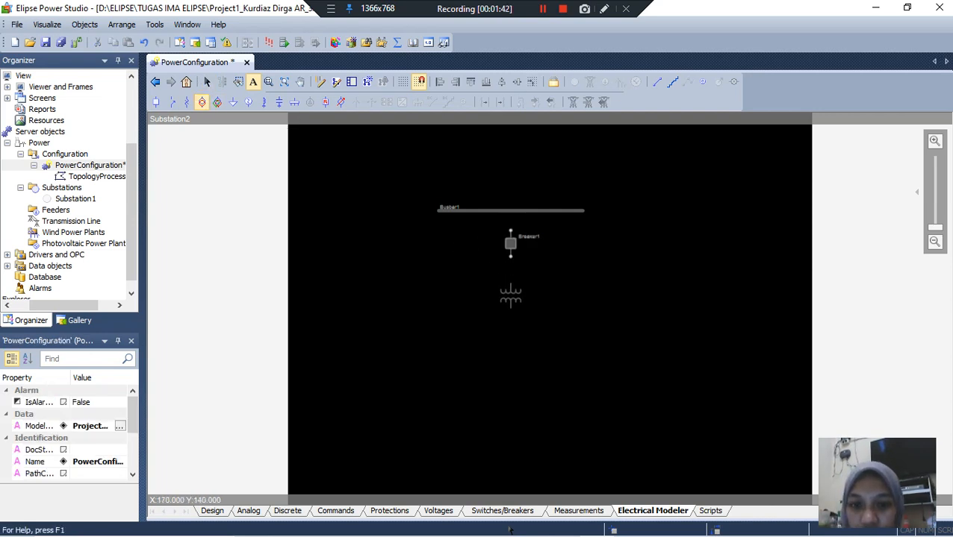
left_click(510, 295)
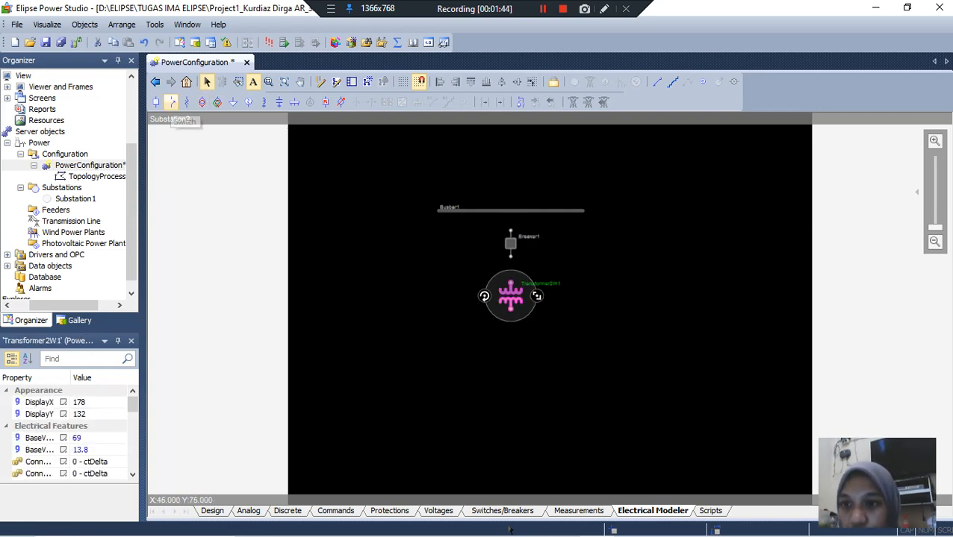
Step: Place a switch below the transformer and a load beneath the switch, both in line with the breaker
left_click(171, 102)
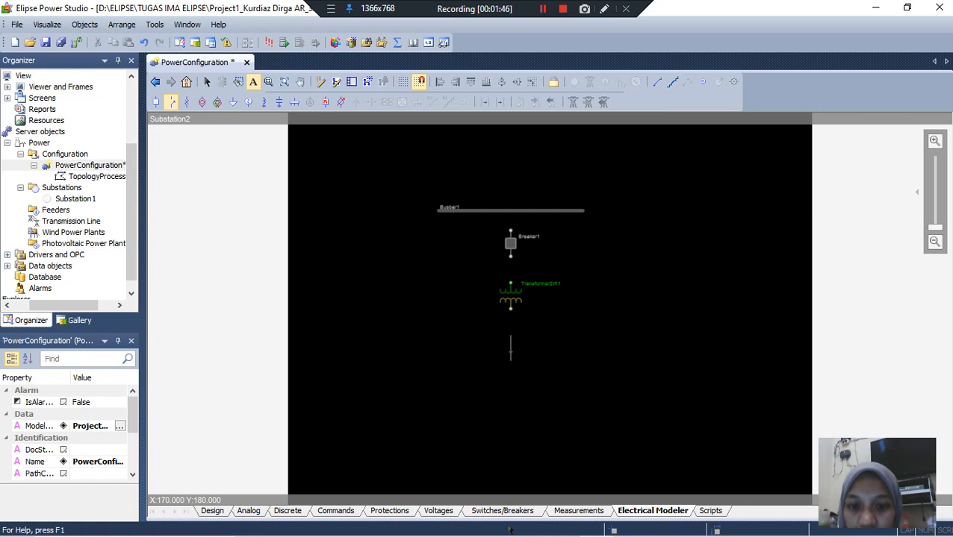
left_click(510, 347)
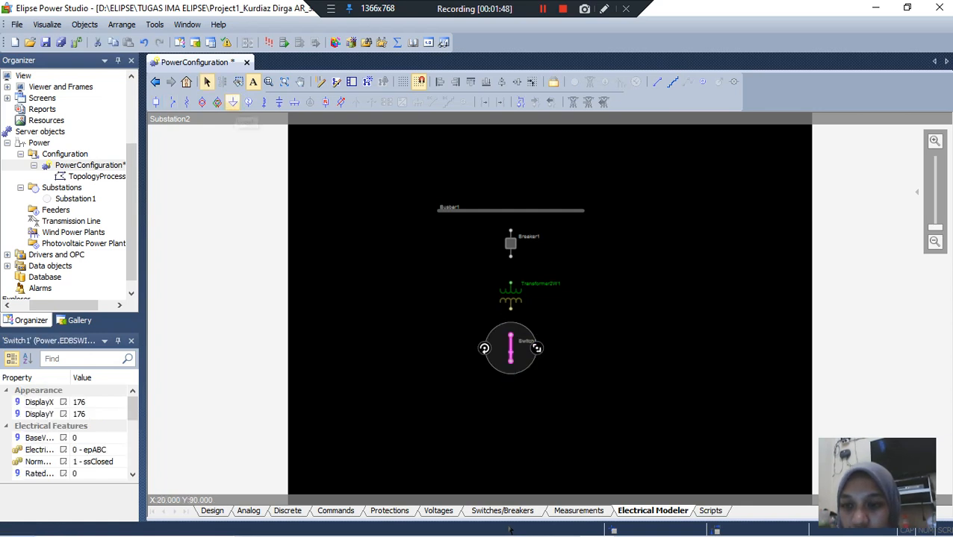
left_click(233, 102)
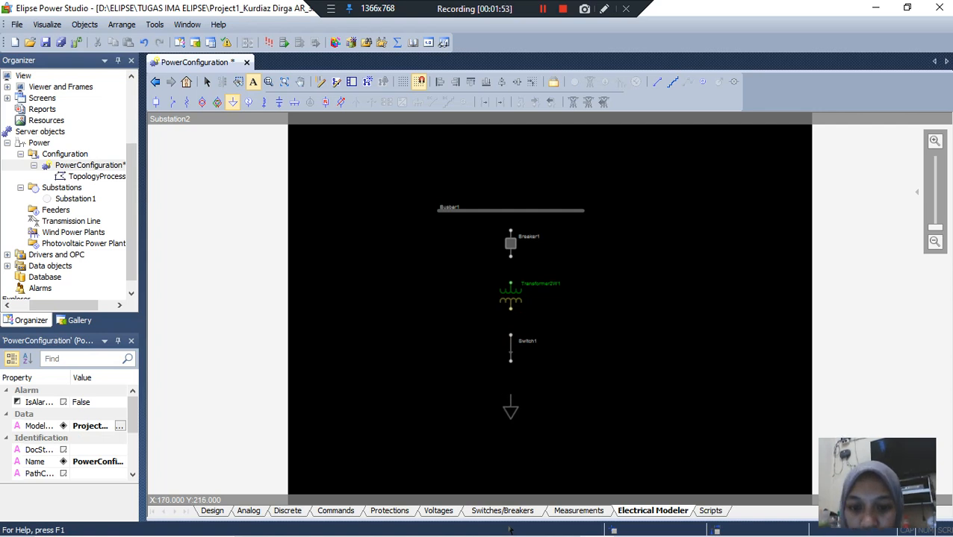
left_click(510, 407)
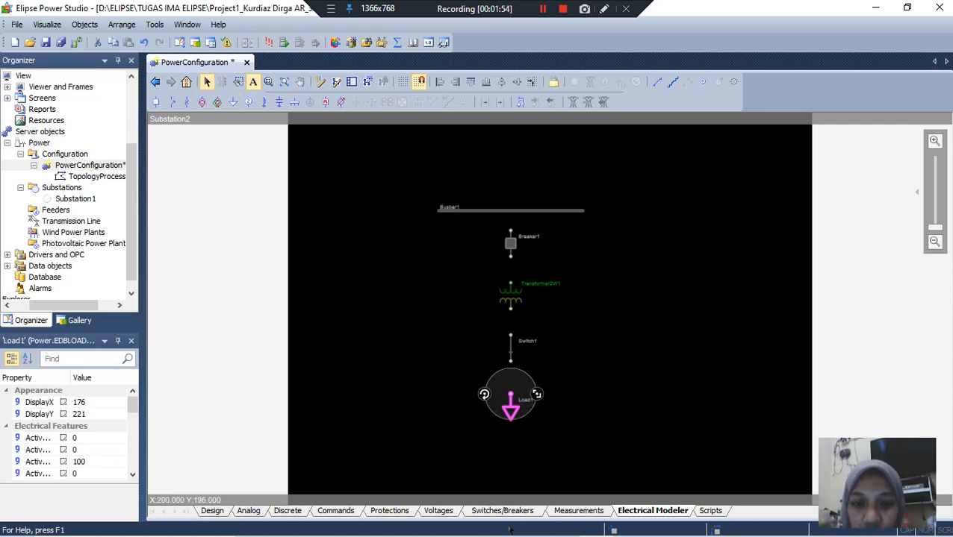
left_click(550, 380)
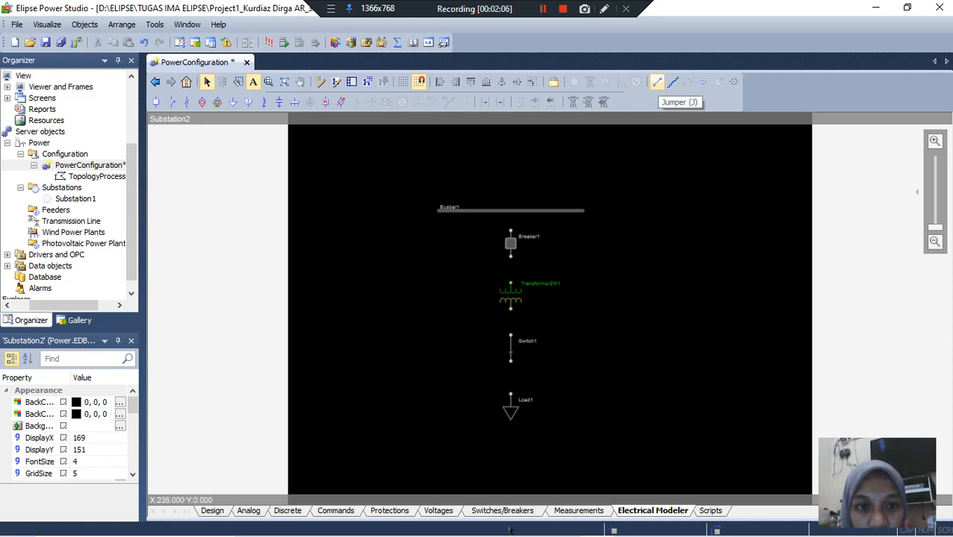
Step: Connect the busbar, breaker, transformer, switch and load in series from top to bottom with jumpers
left_click(656, 81)
left_click_drag(572, 208, 510, 211)
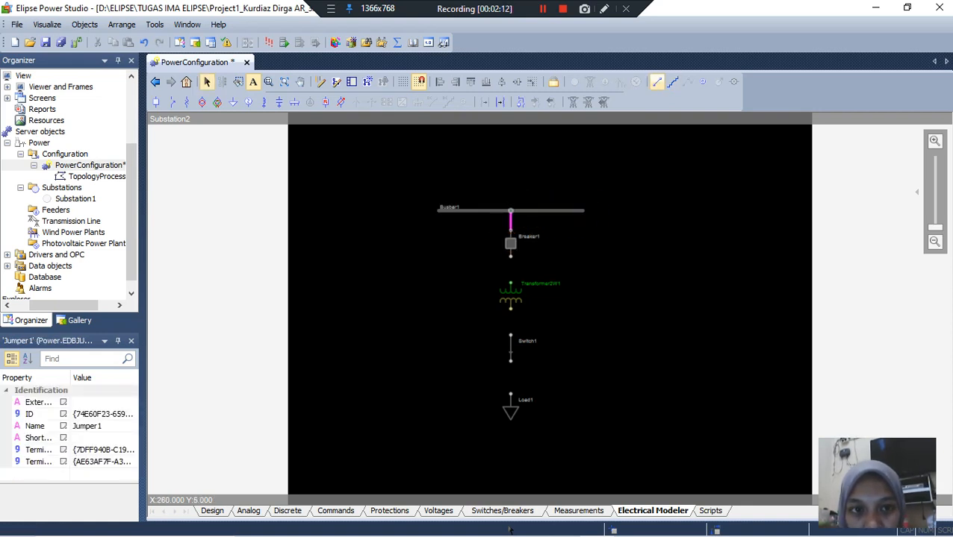
left_click(657, 81)
left_click_drag(510, 256, 510, 335)
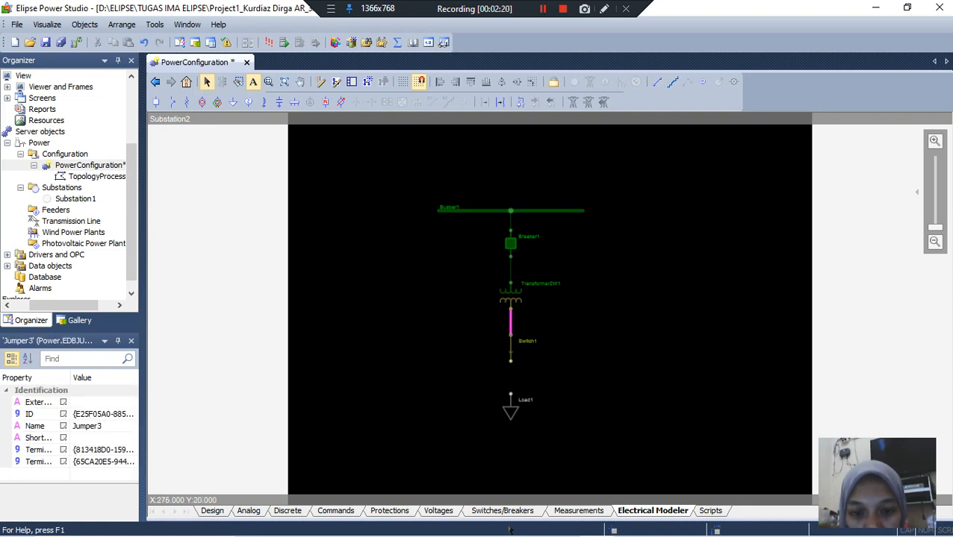
left_click(657, 81)
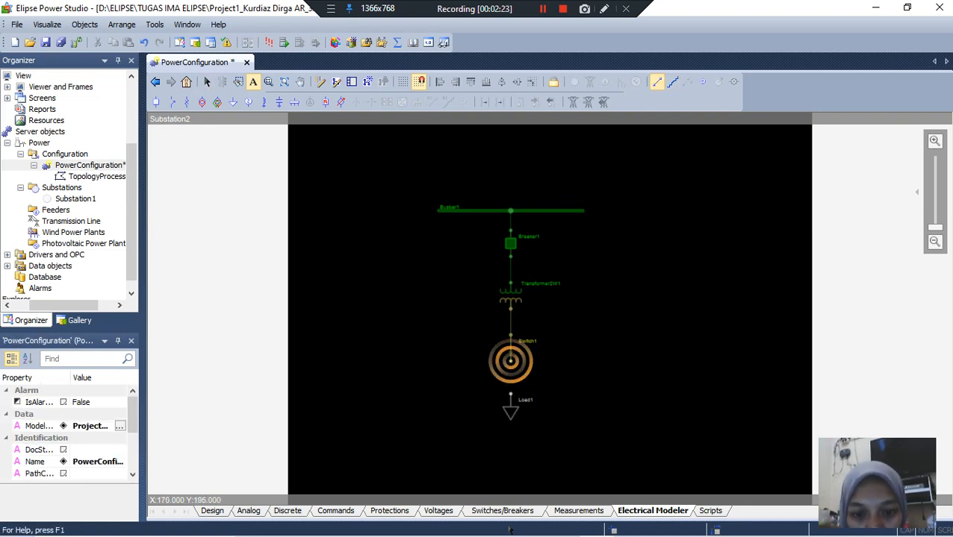
left_click_drag(510, 360, 510, 396)
left_click(552, 383)
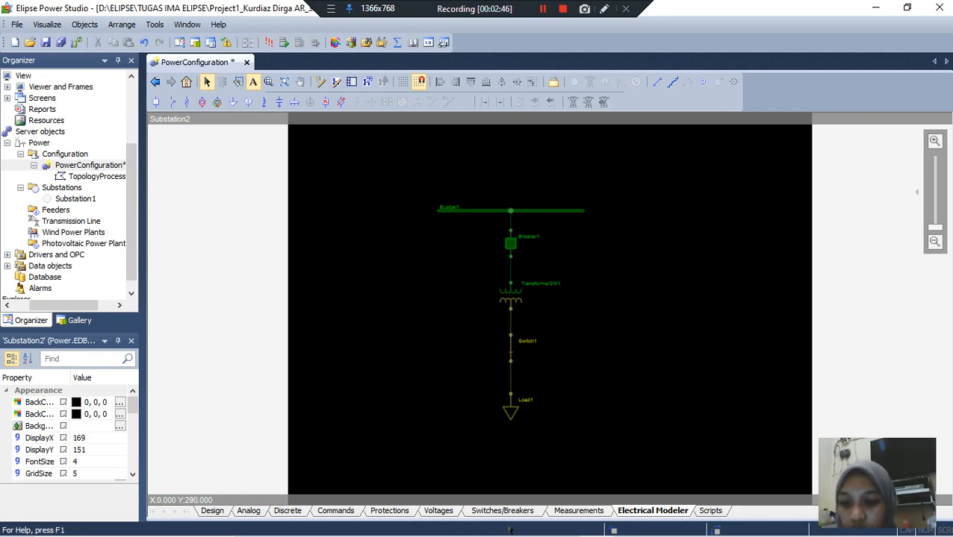
Step: Add three new analog measurements to the power configuration
left_click(249, 512)
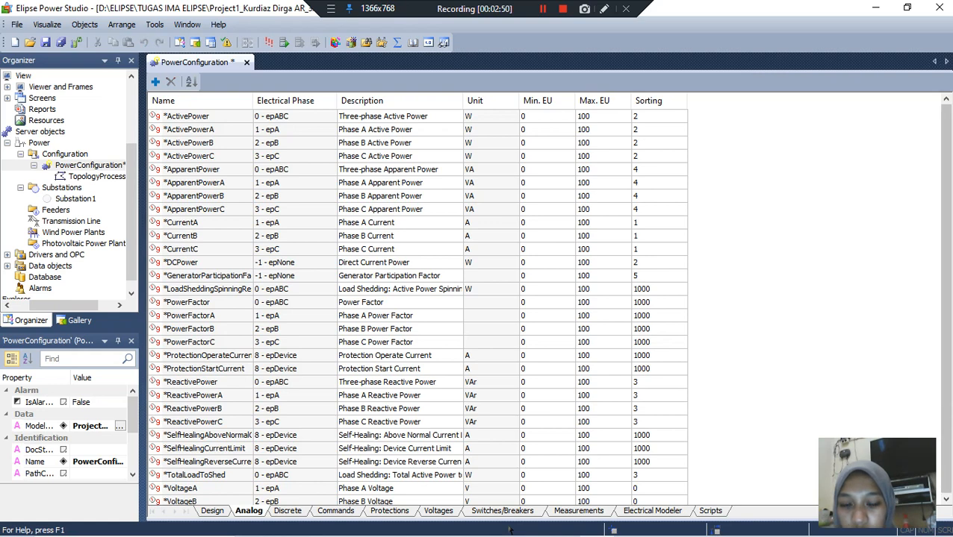
scroll(510, 529, "down", 3)
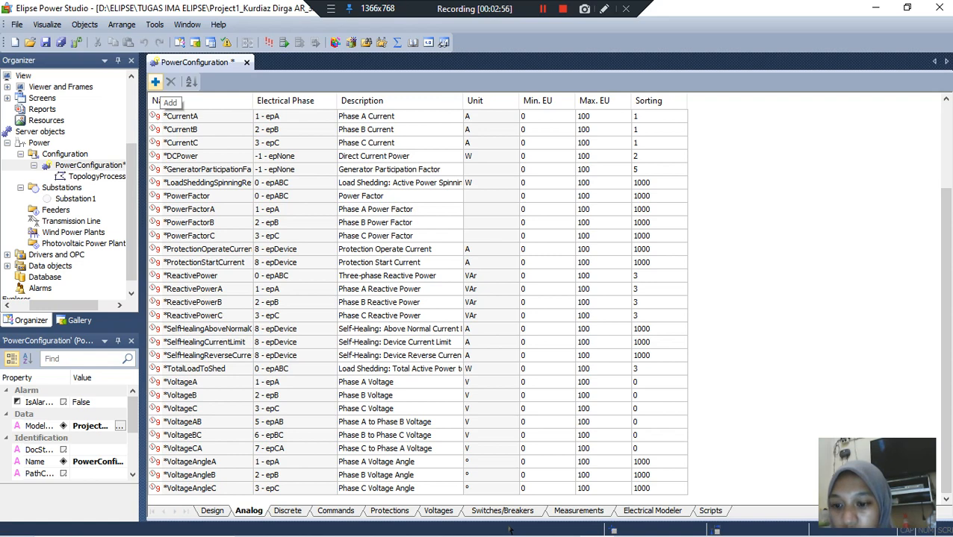
left_click(155, 82)
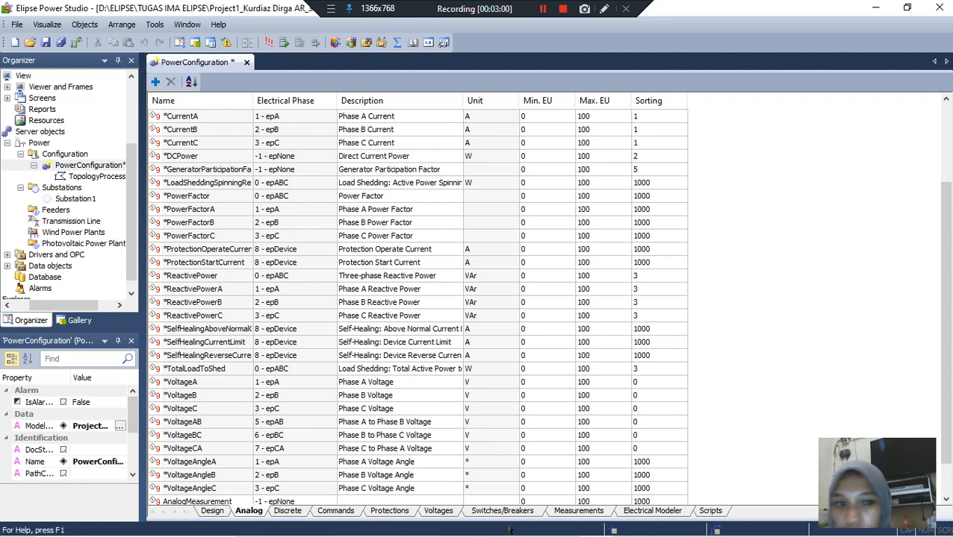
left_click_drag(946, 322, 946, 353)
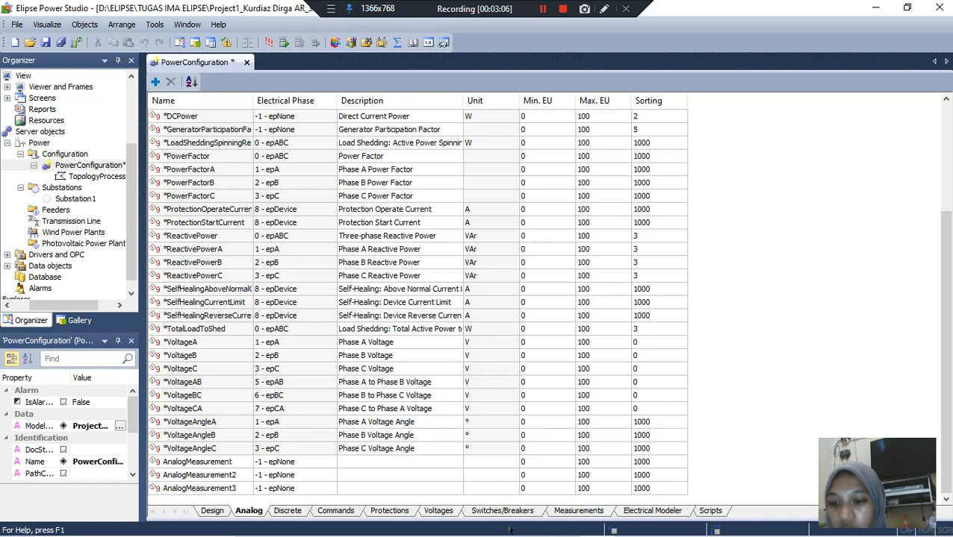
Step: Rename the first new analog measurement IL1 and set its electrical phase to 8 - epDevice
left_click(198, 462)
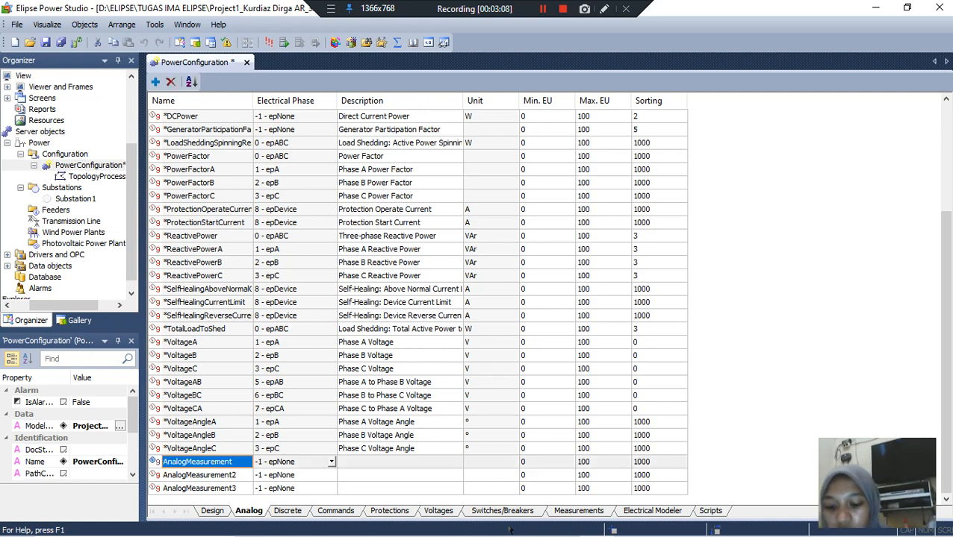
type("IL")
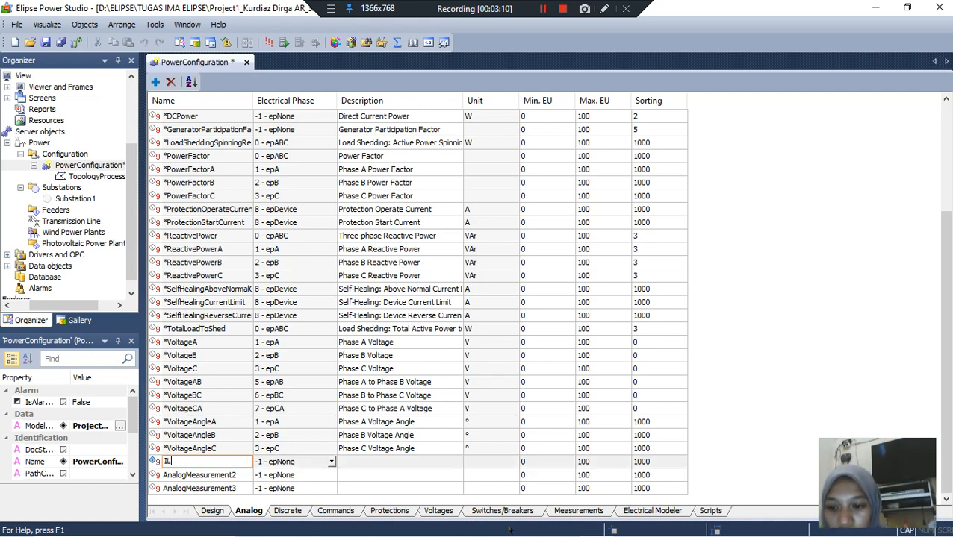
type("1")
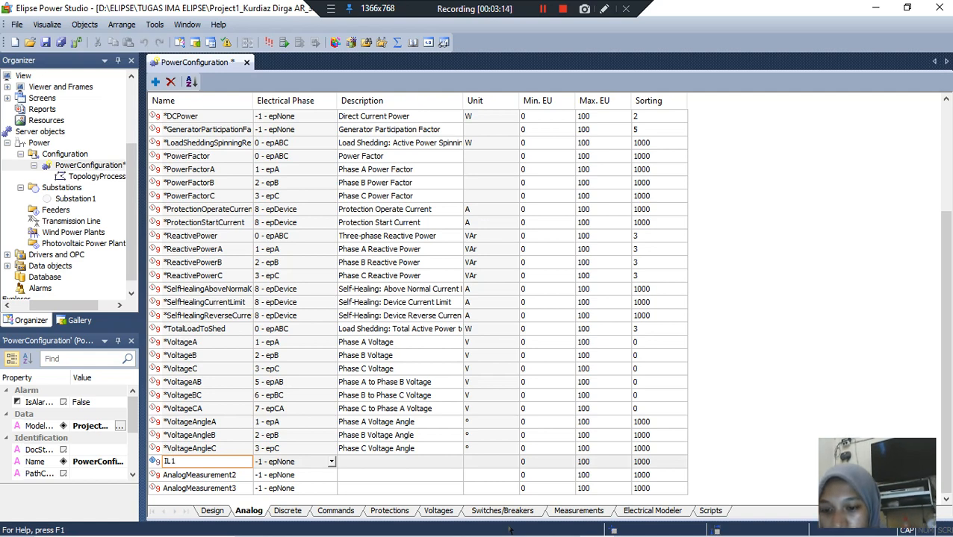
key("Tab")
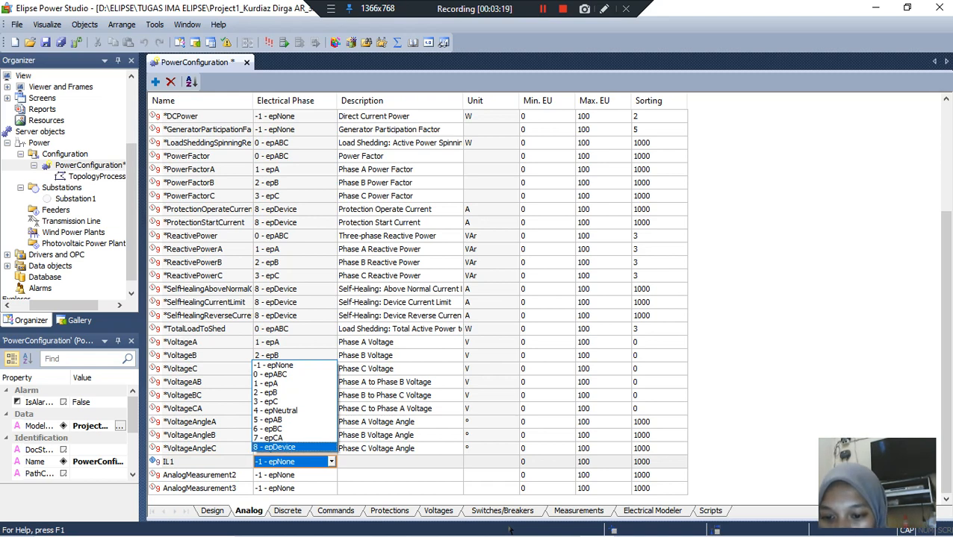
key("Return")
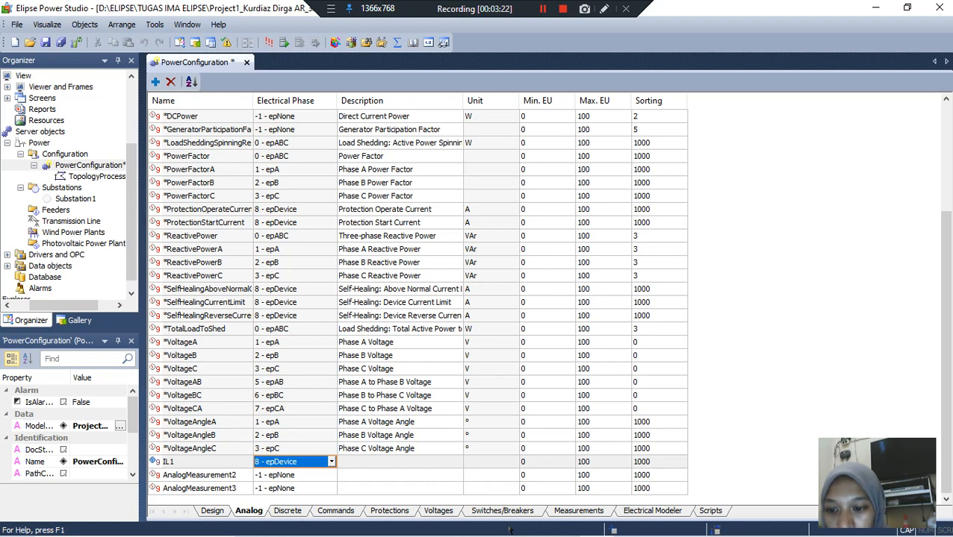
Step: Rename the second new analog measurement IL2 and set its electrical phase to 8 - epDevice
key("Tab")
type("IL2")
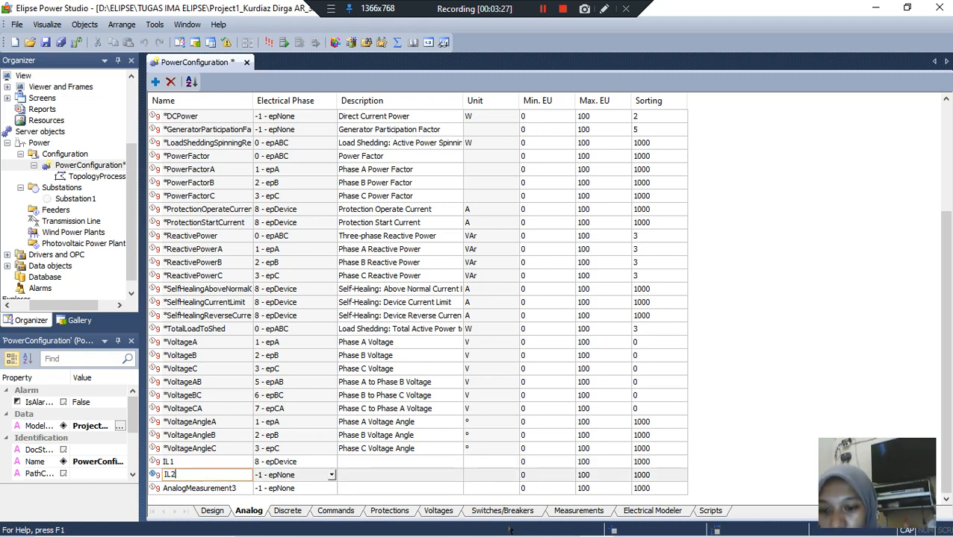
key("Tab")
key("alt+Down")
key("Return")
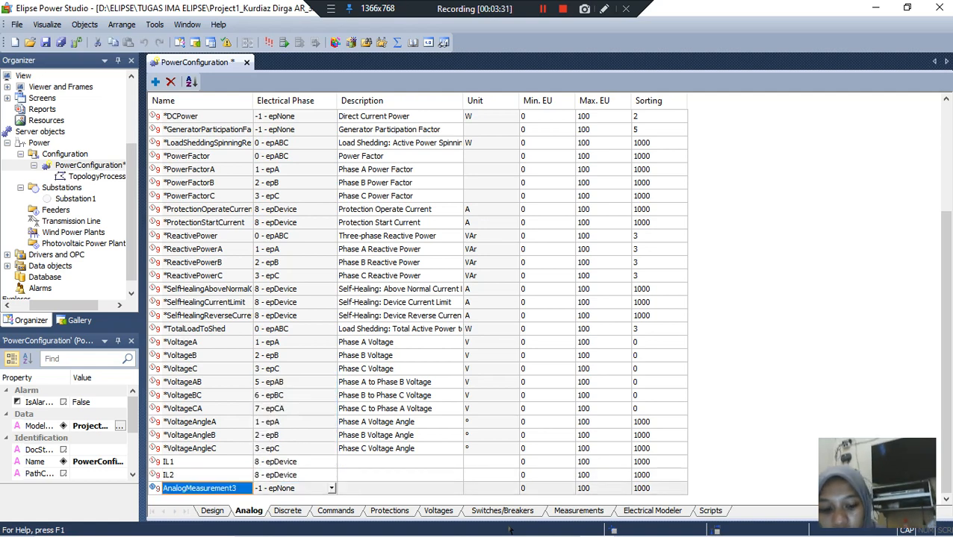
Step: Rename the third new analog measurement IL3 and set its electrical phase to 8 - epDevice
type("IL3")
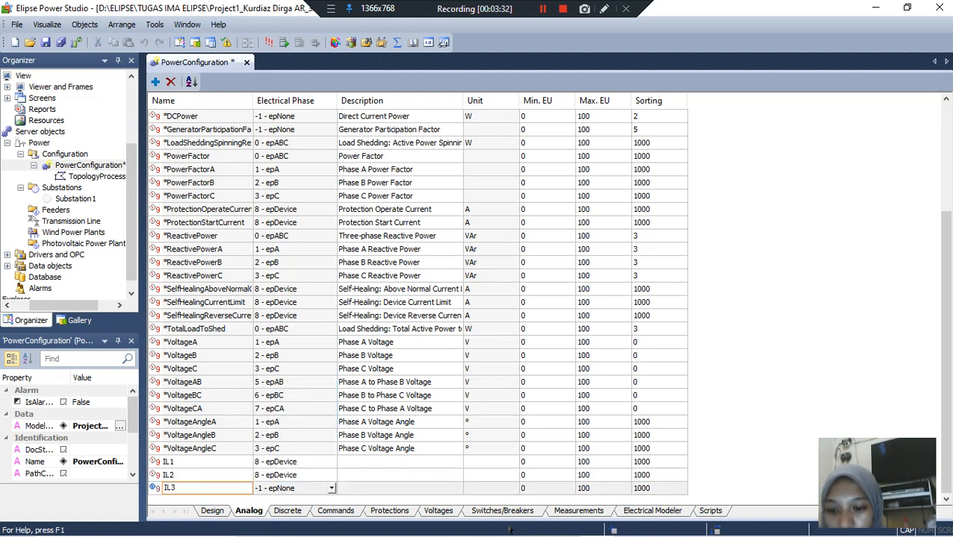
left_click(331, 489)
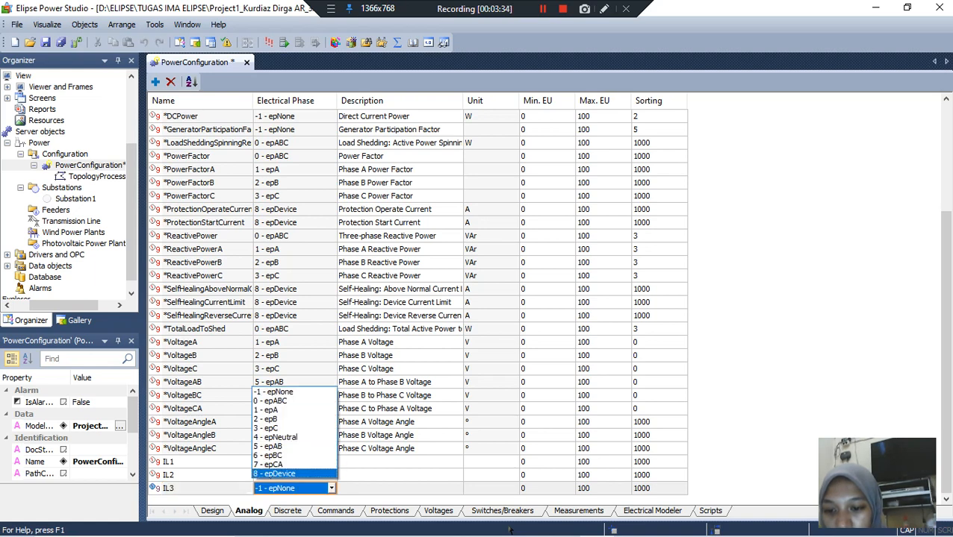
key("Return")
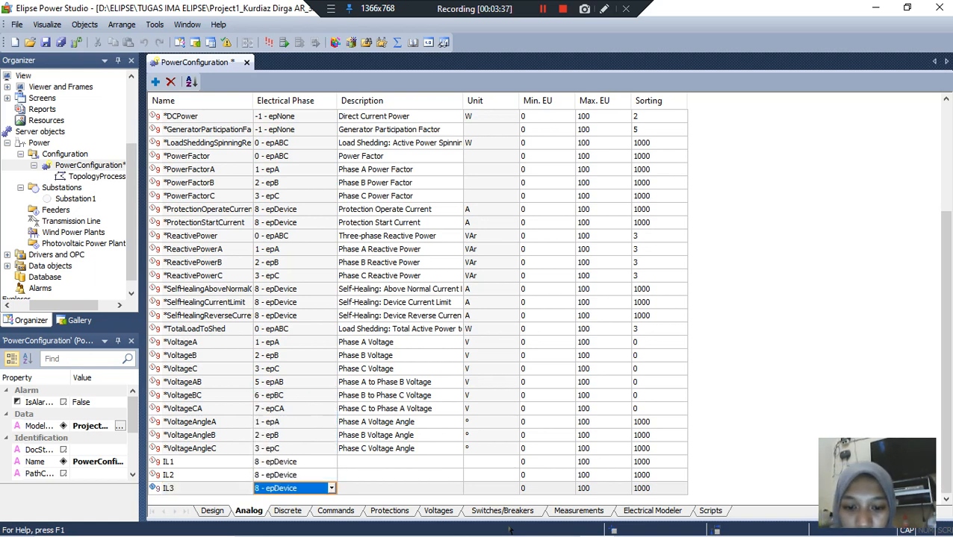
Step: Set the unit of the IL1, IL2 and IL3 measurements to A
left_click(490, 463)
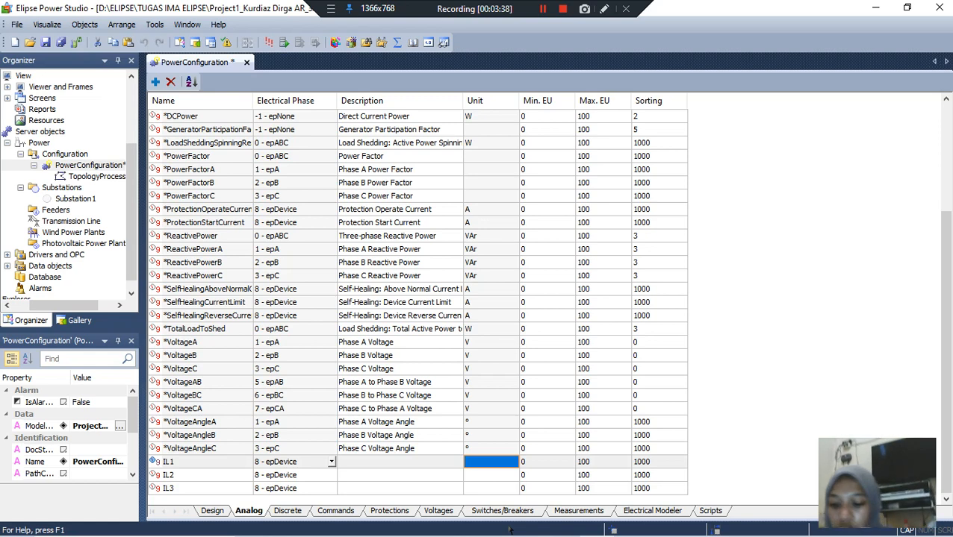
type("A")
key("Return")
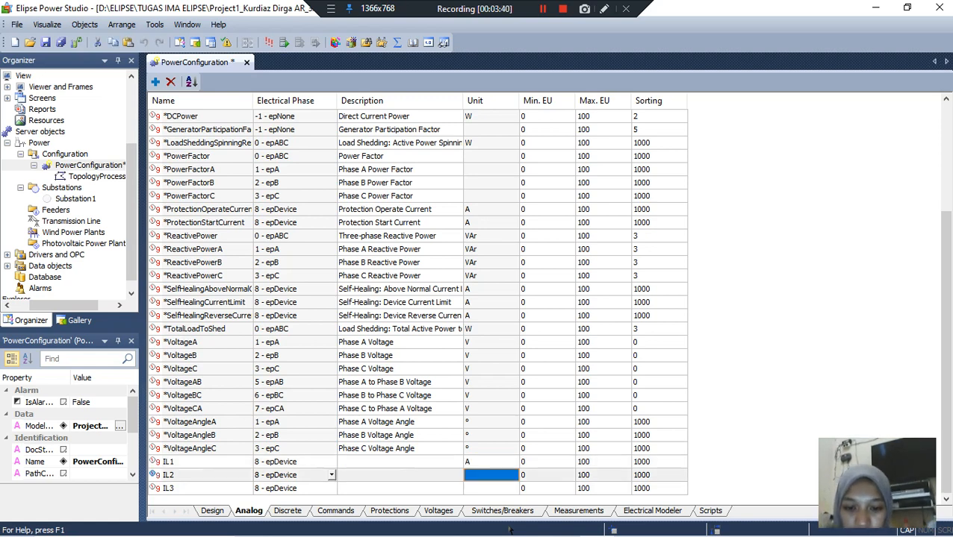
type("A")
key("Return")
type("A")
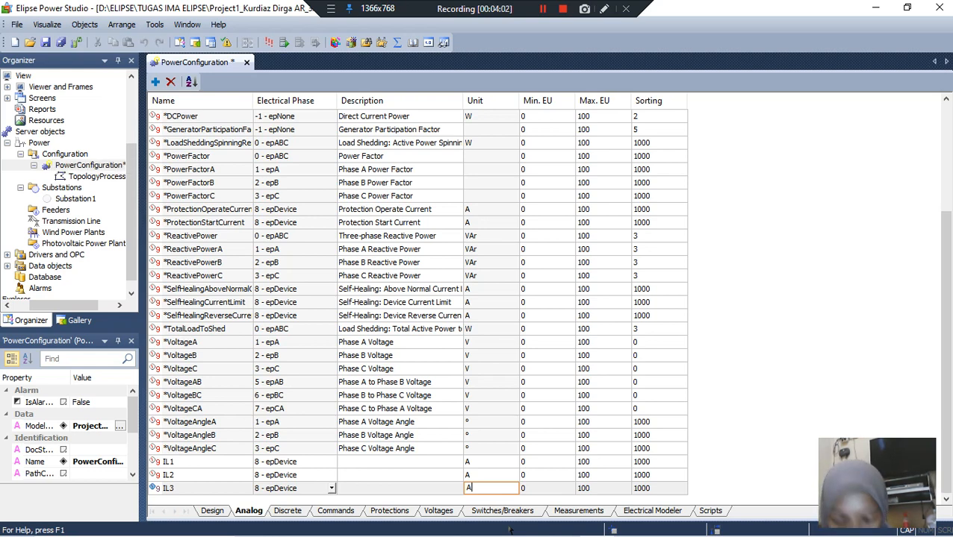
Step: Import Substation2 from the electrical model to an automatically created screen, using a new project for the new object
right_click(109, 167)
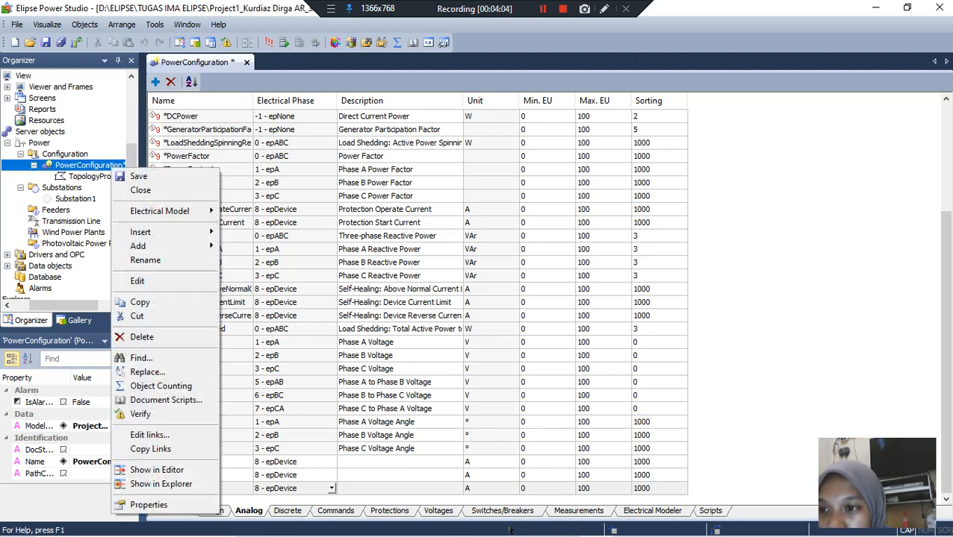
mouse_move(159, 211)
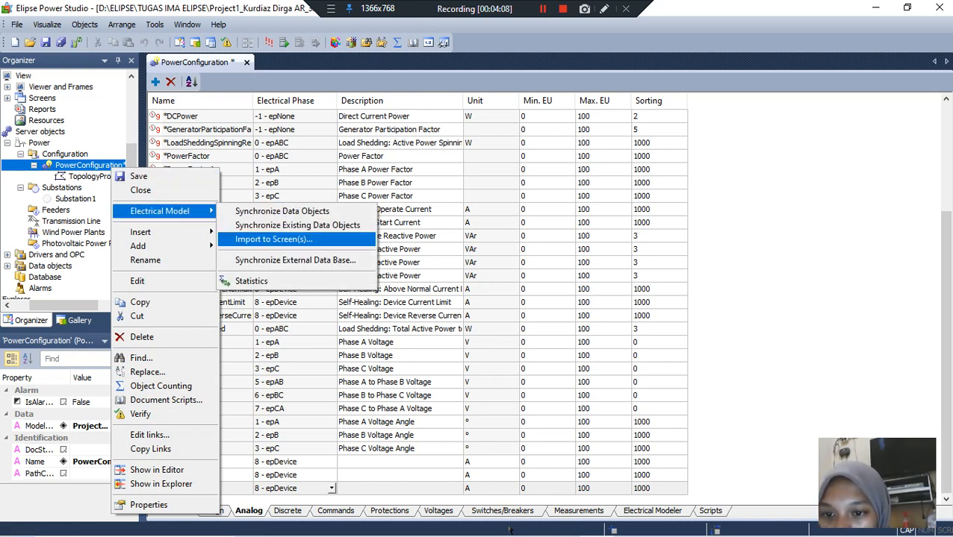
left_click(273, 239)
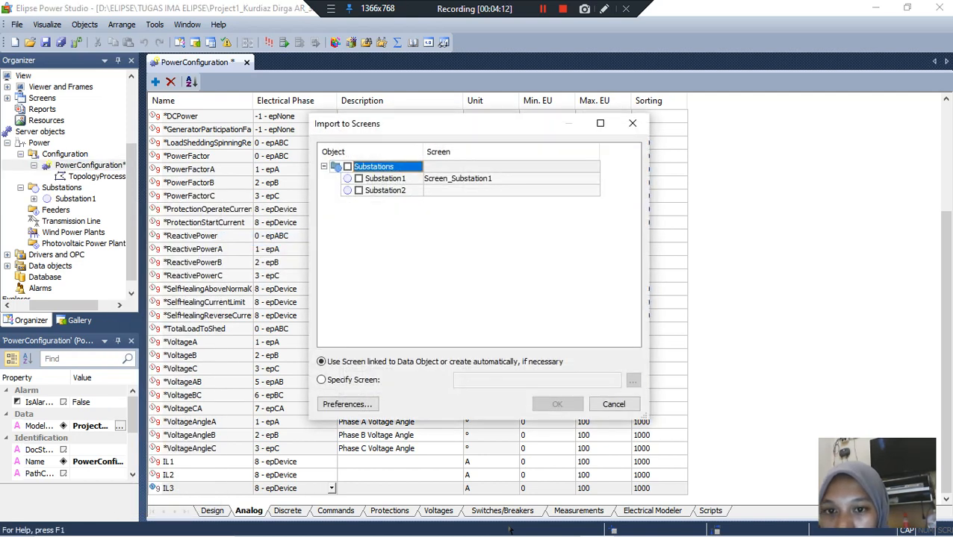
key("Down")
key("Down")
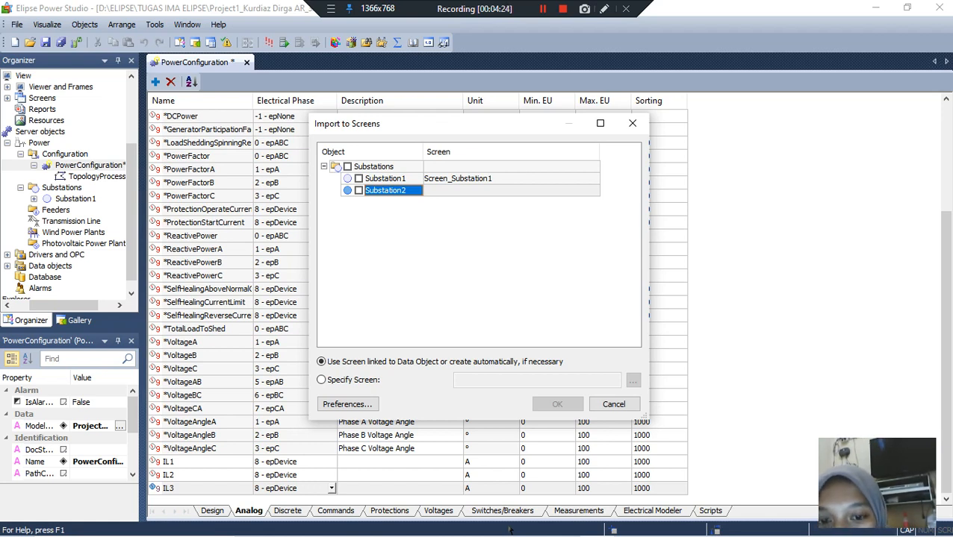
key("space")
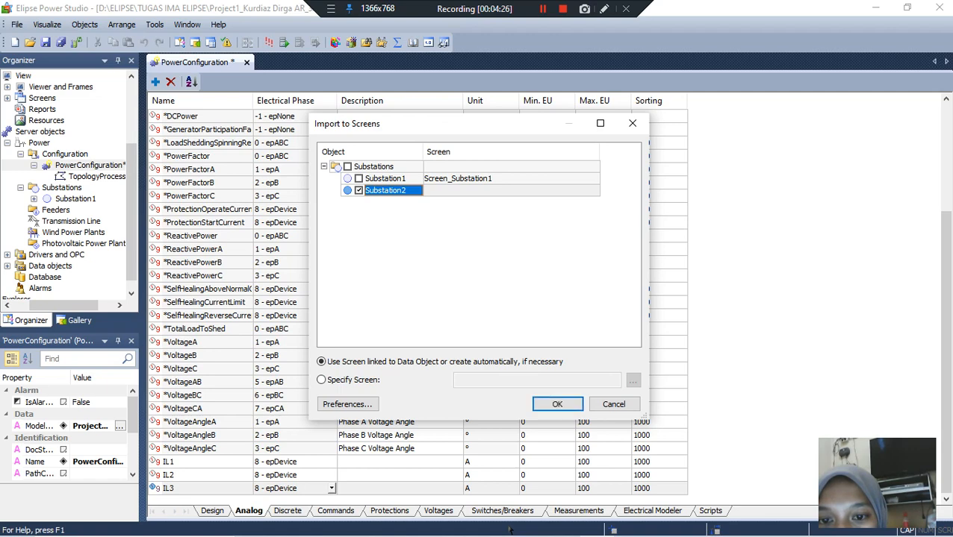
key("Tab")
key("Return")
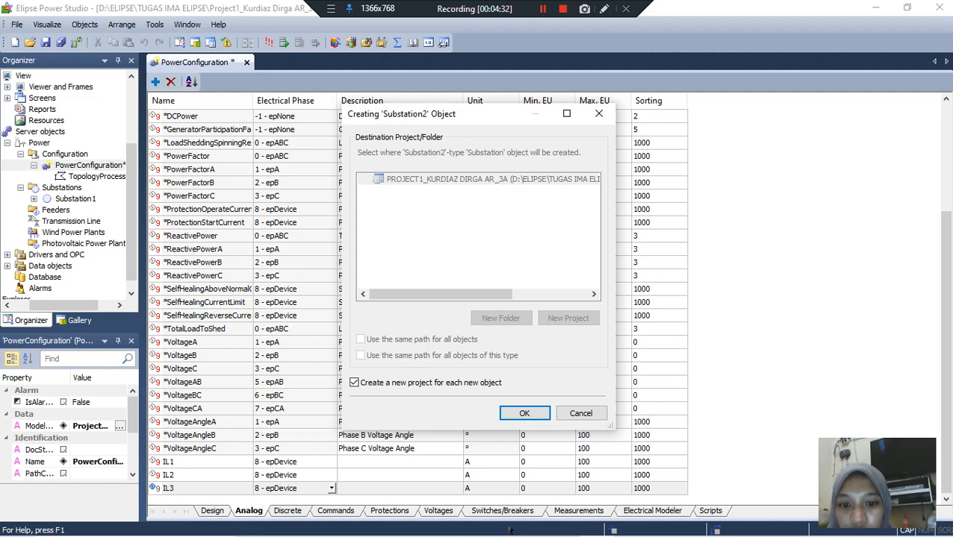
key("Return")
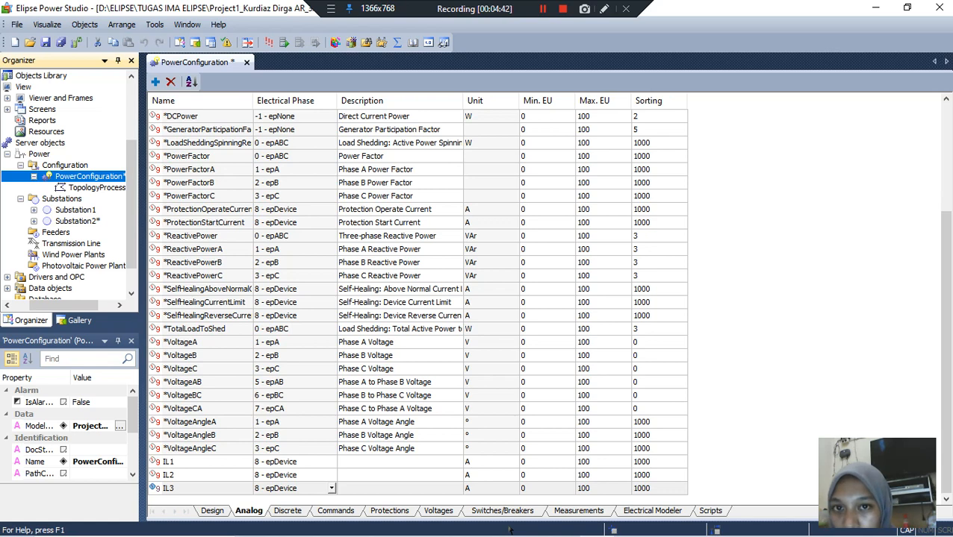
left_click(543, 9)
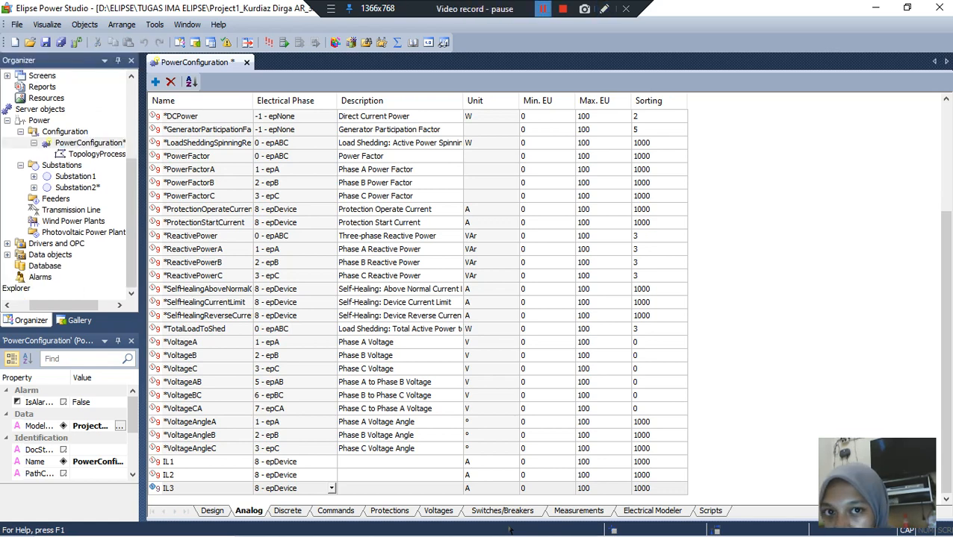
left_click(542, 9)
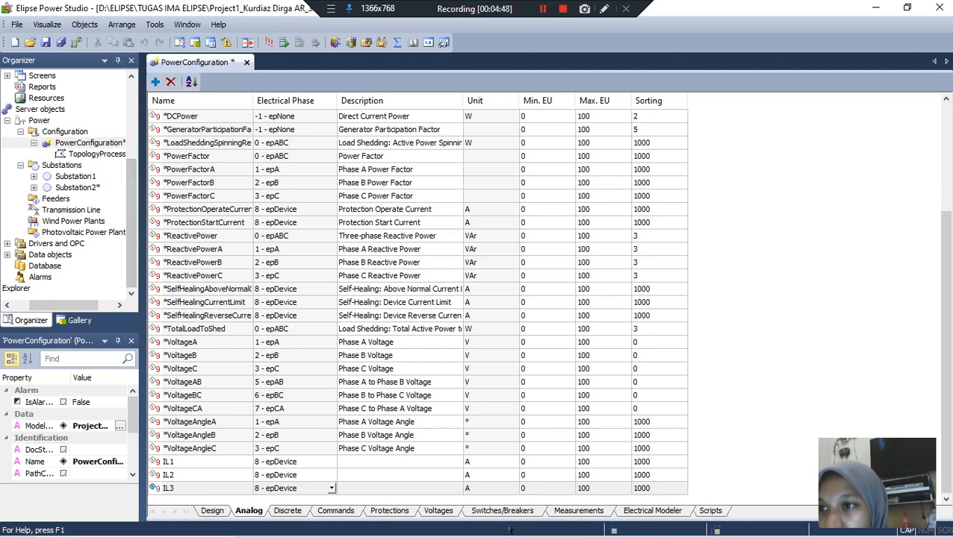
Step: Open Screen_Substation2 from the project's screens and examine the imported single-line diagram
left_click(8, 75)
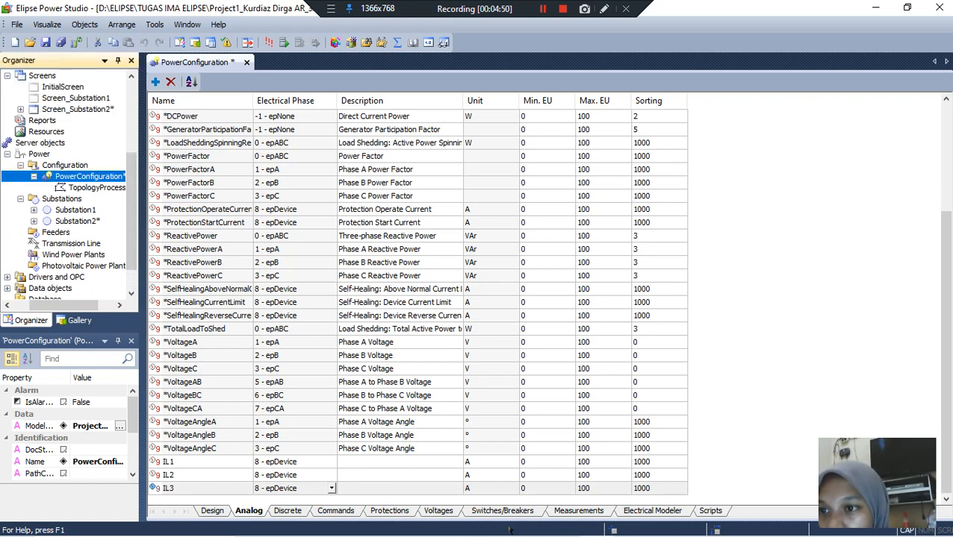
left_click(21, 110)
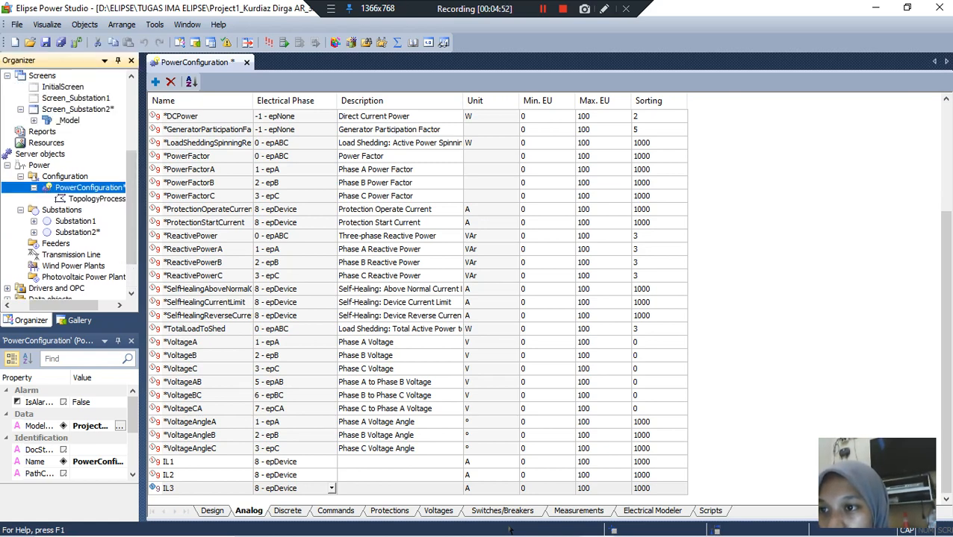
double_click(78, 110)
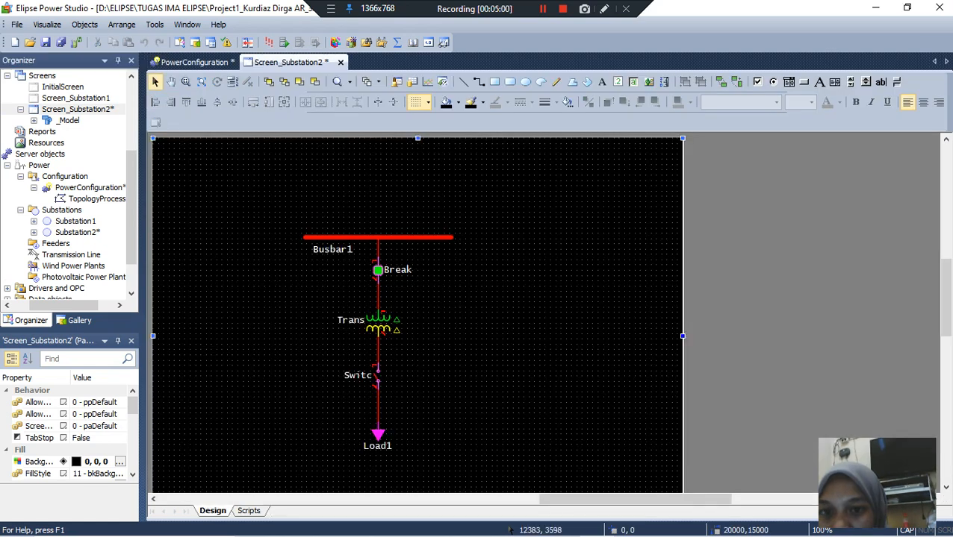
left_click_drag(946, 298, 945, 333)
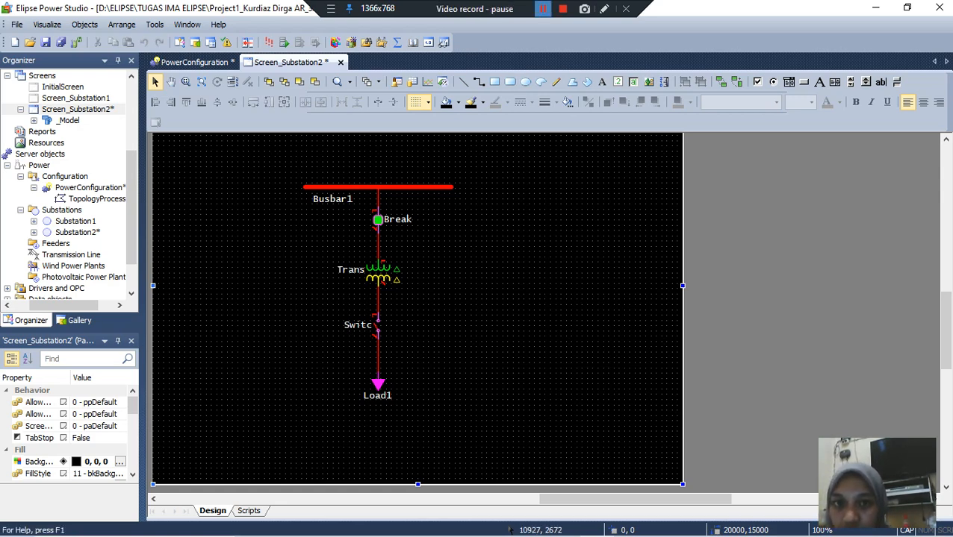
left_click(543, 9)
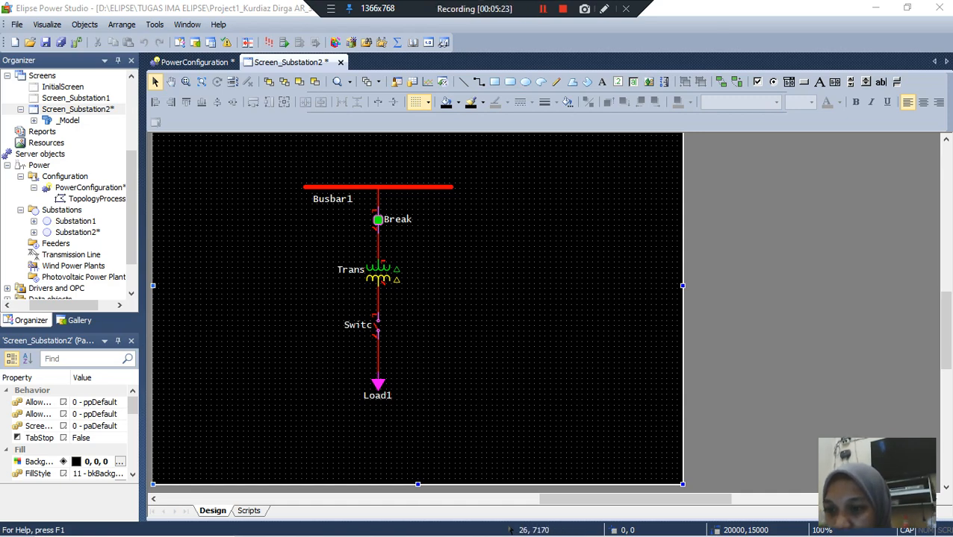
Step: Open the Substation2 server object and insert an analog measurement in Breaker1's Measurements folder
left_click(77, 232)
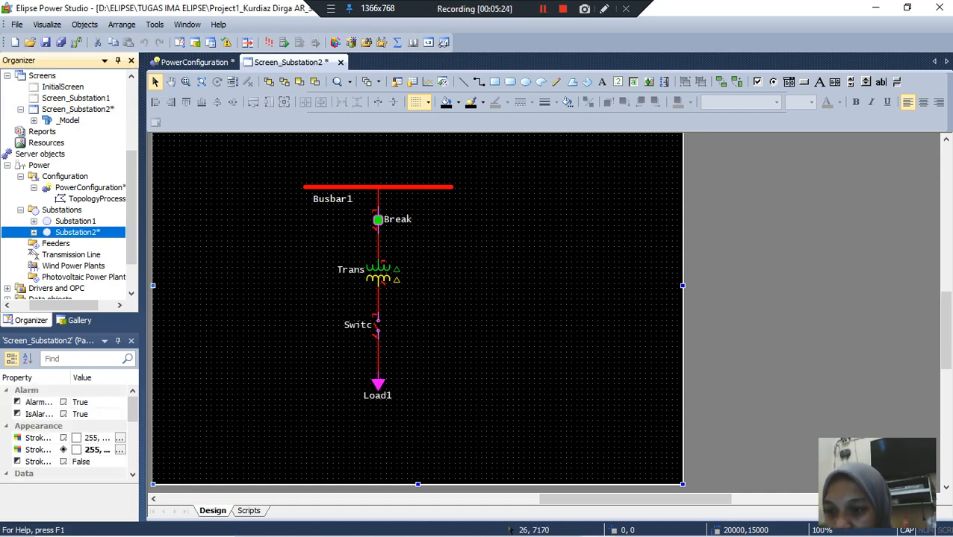
double_click(77, 233)
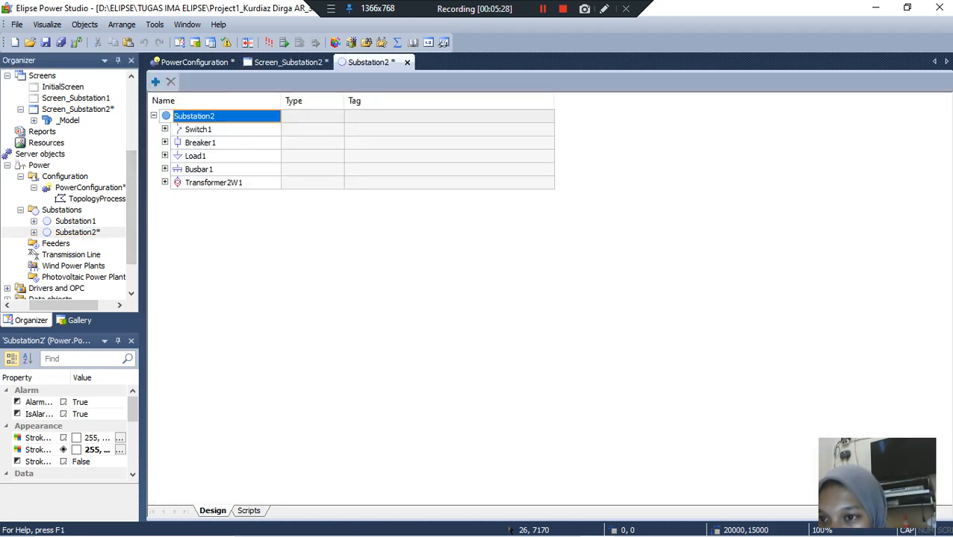
left_click(165, 143)
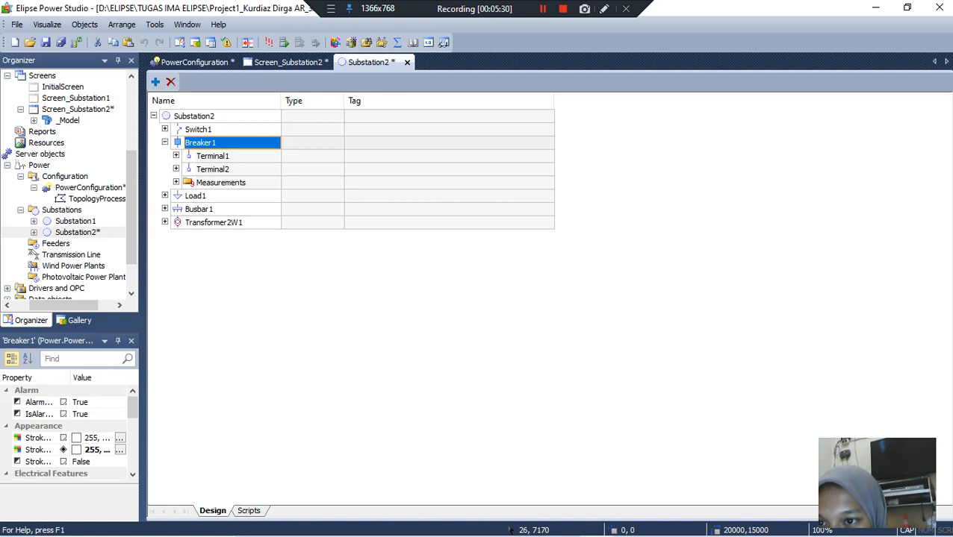
left_click(177, 182)
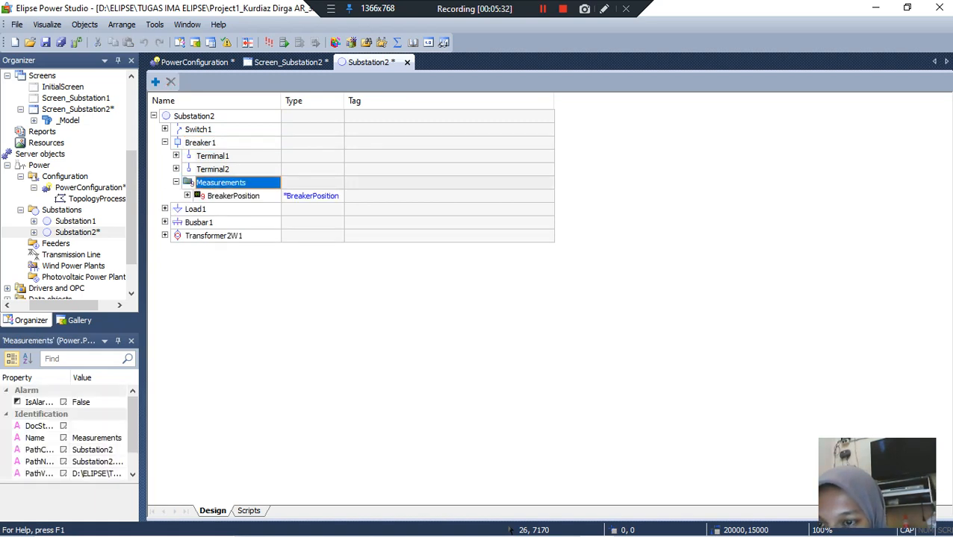
right_click(229, 183)
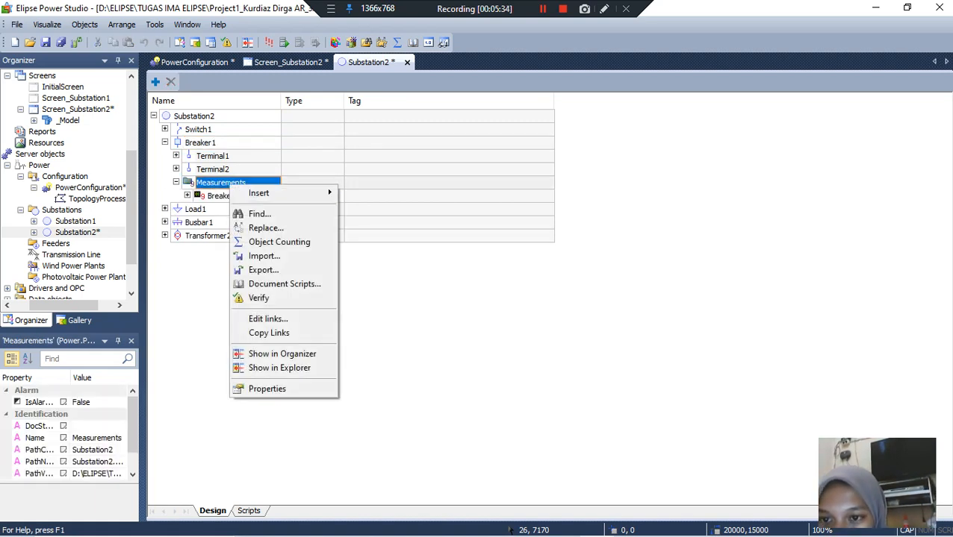
mouse_move(259, 194)
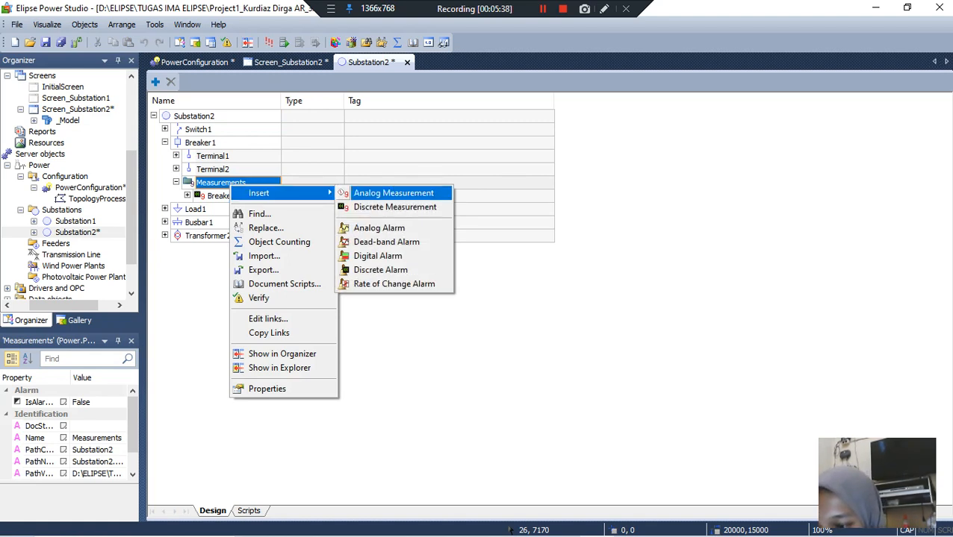
left_click(393, 193)
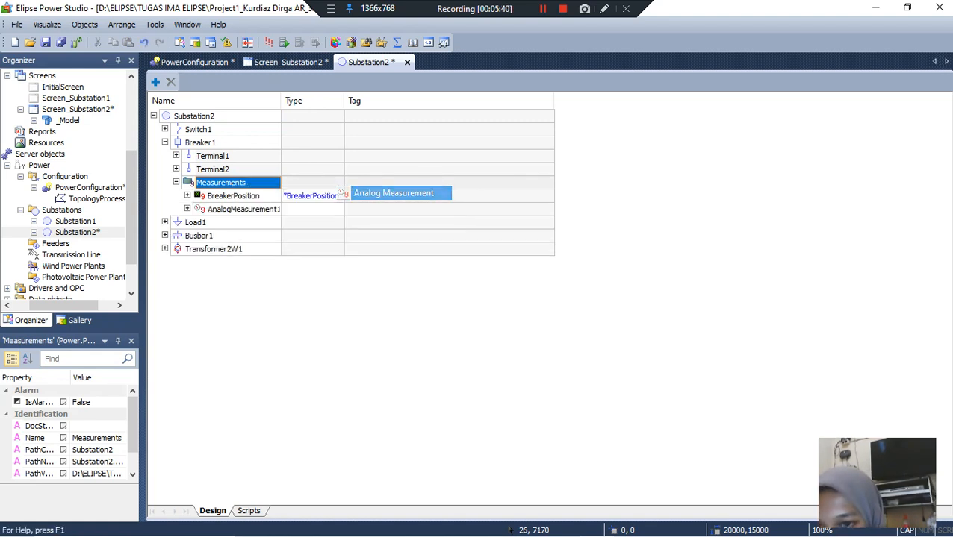
Step: Insert two more analog measurements in Breaker1's Measurements folder
right_click(248, 184)
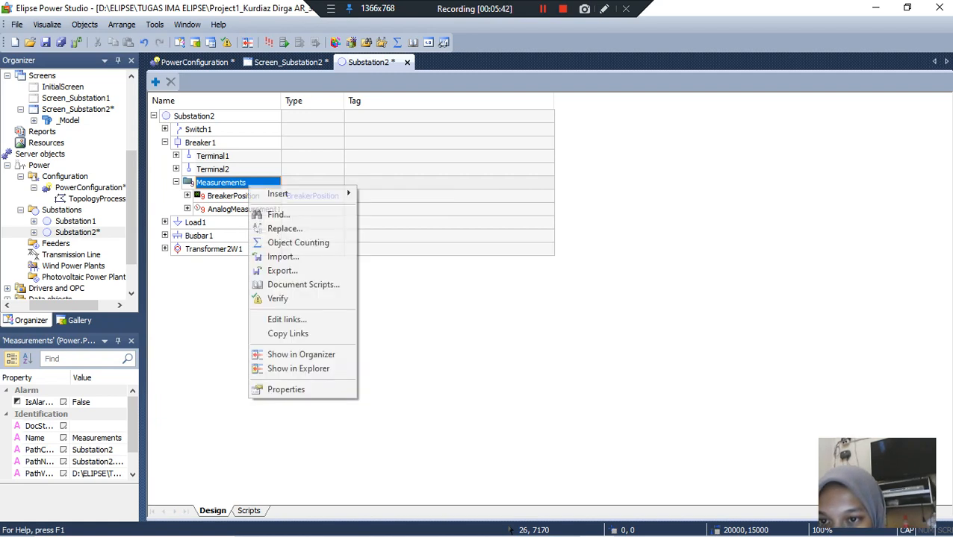
mouse_move(278, 194)
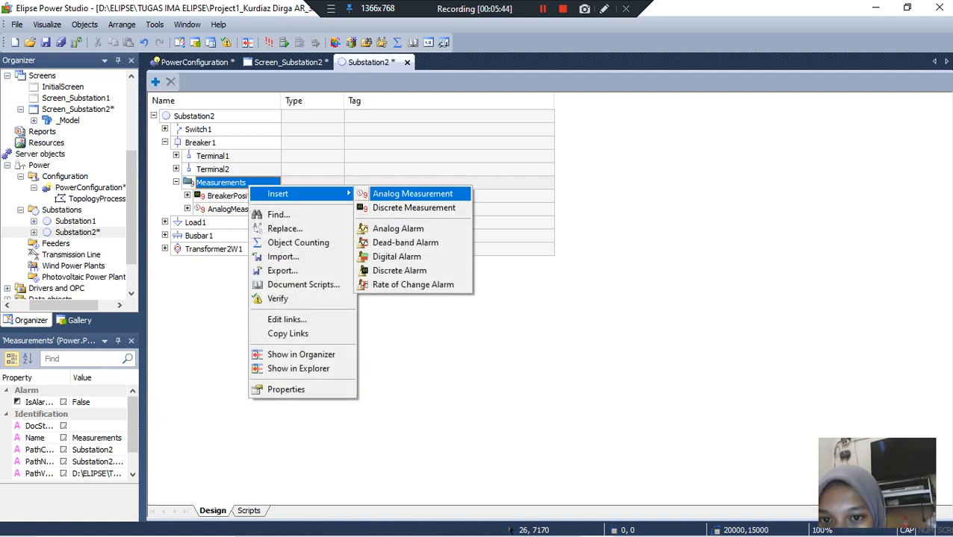
left_click(403, 193)
right_click(246, 183)
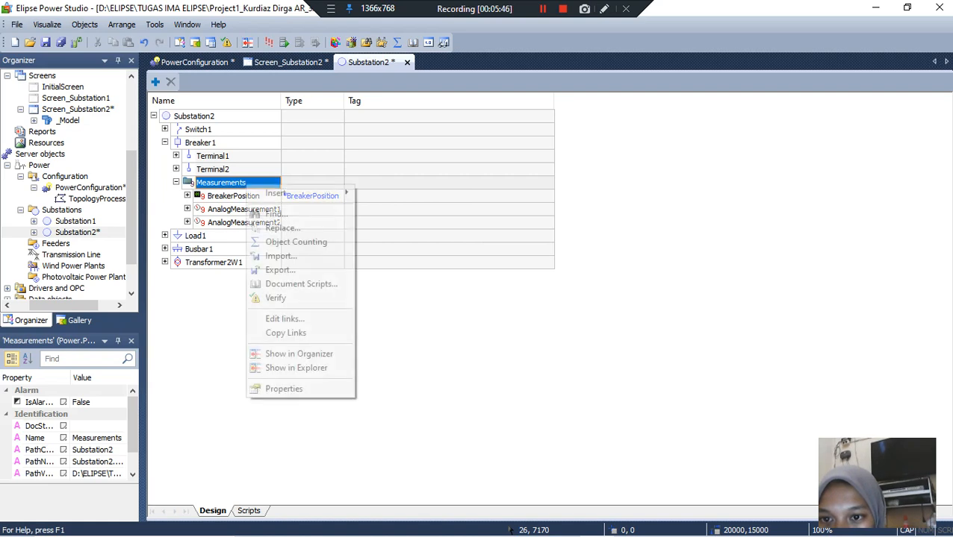
mouse_move(278, 193)
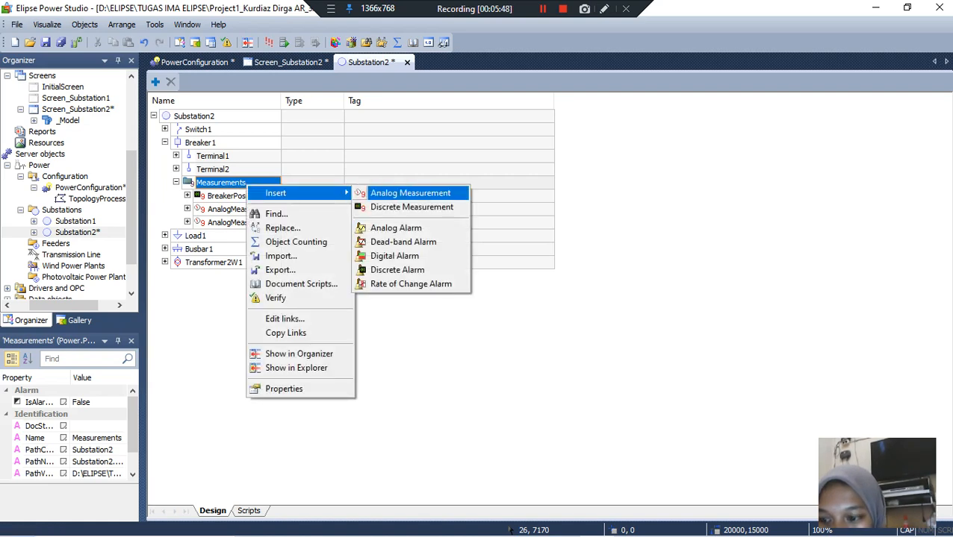
left_click(410, 193)
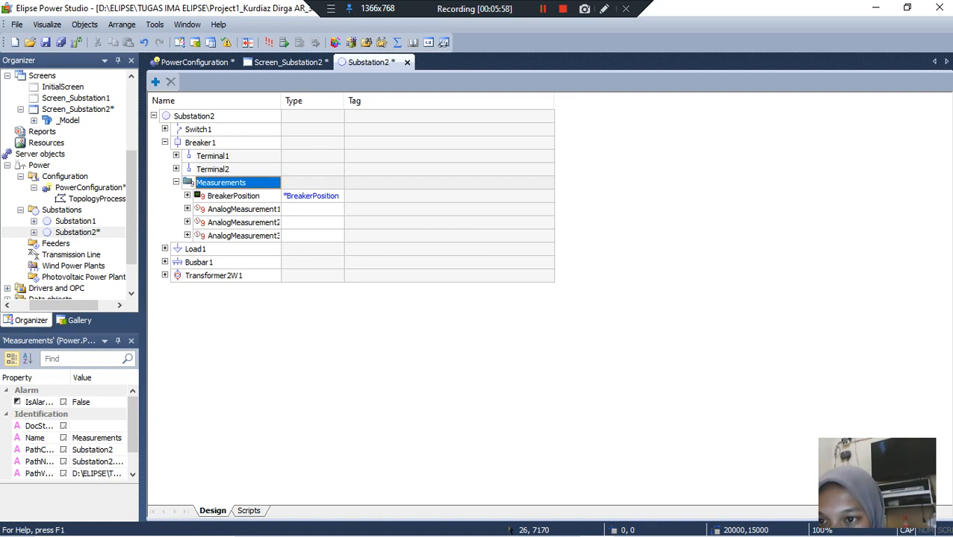
Step: Expand Breaker1's three new analog measurements and rename them IL1, IL2 and IL3 in order
left_click(187, 209)
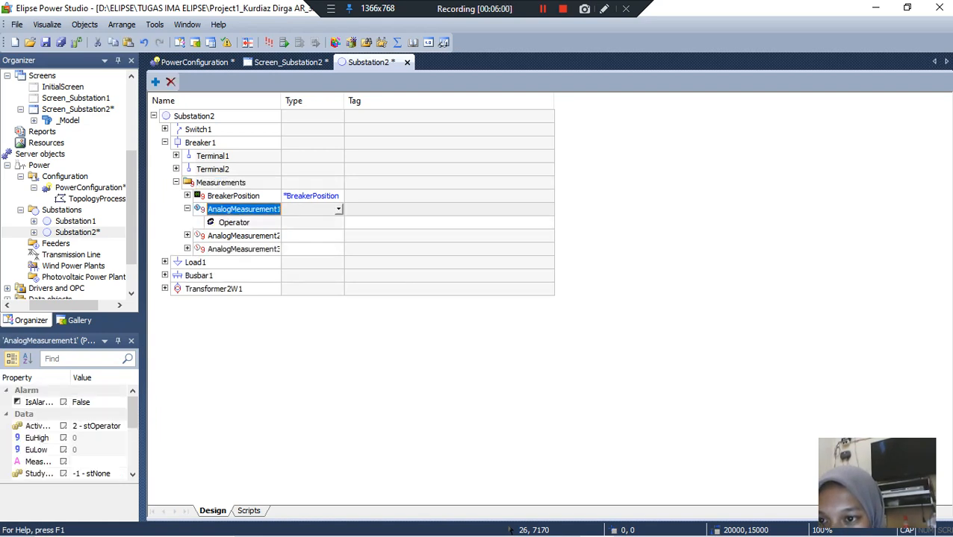
left_click(188, 236)
left_click(187, 262)
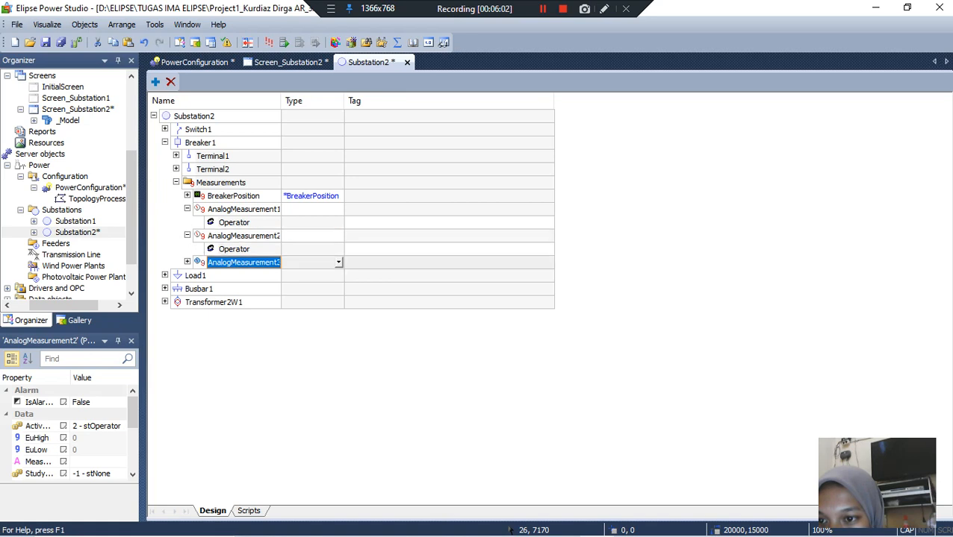
left_click(243, 209)
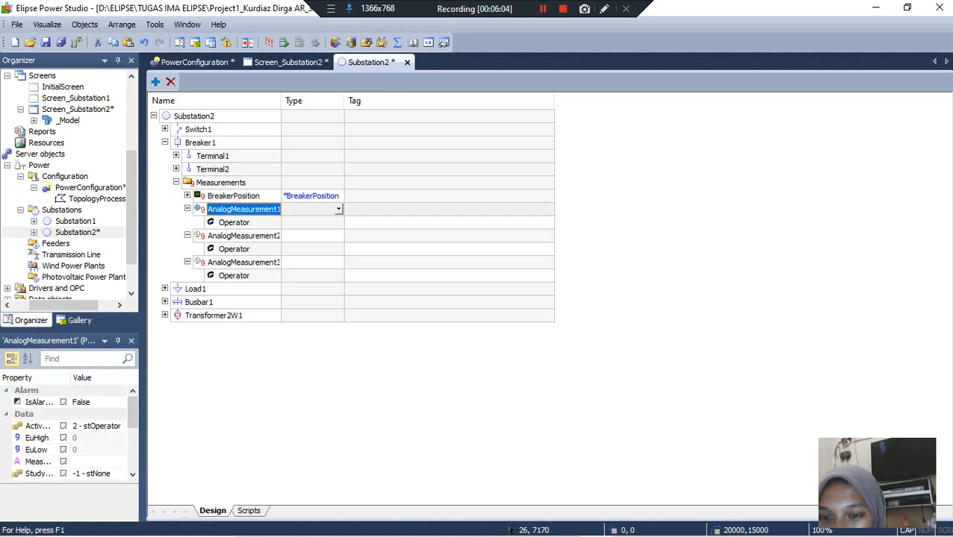
type("IL1")
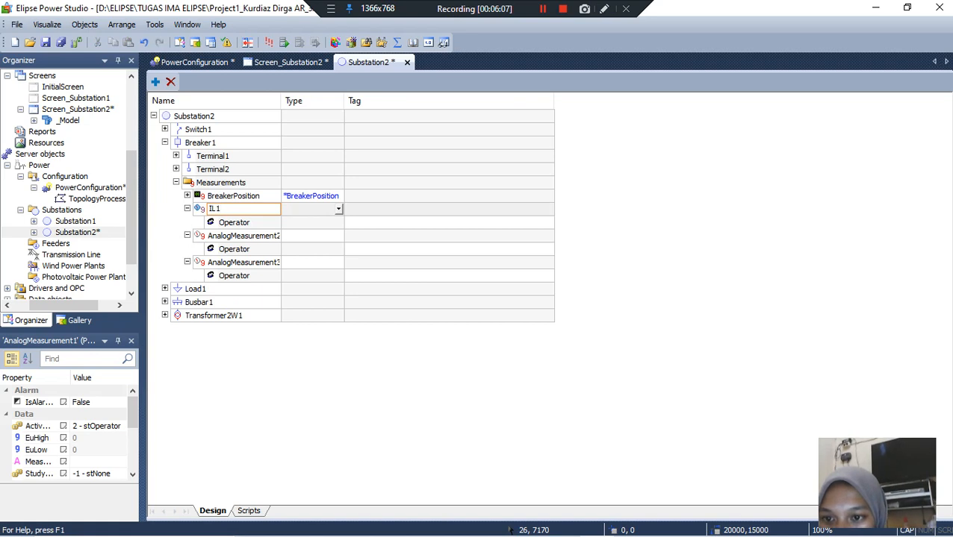
left_click(243, 235)
type("IL2")
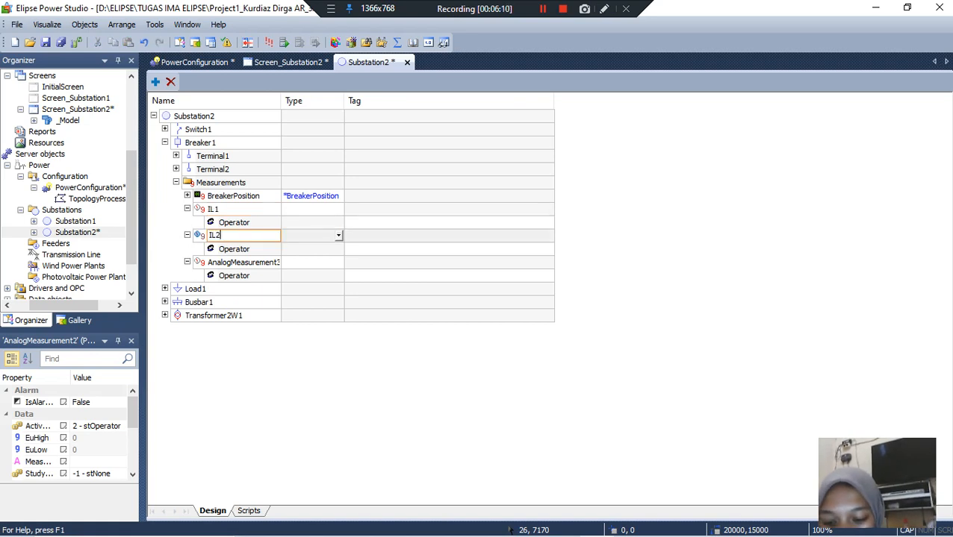
left_click(244, 262)
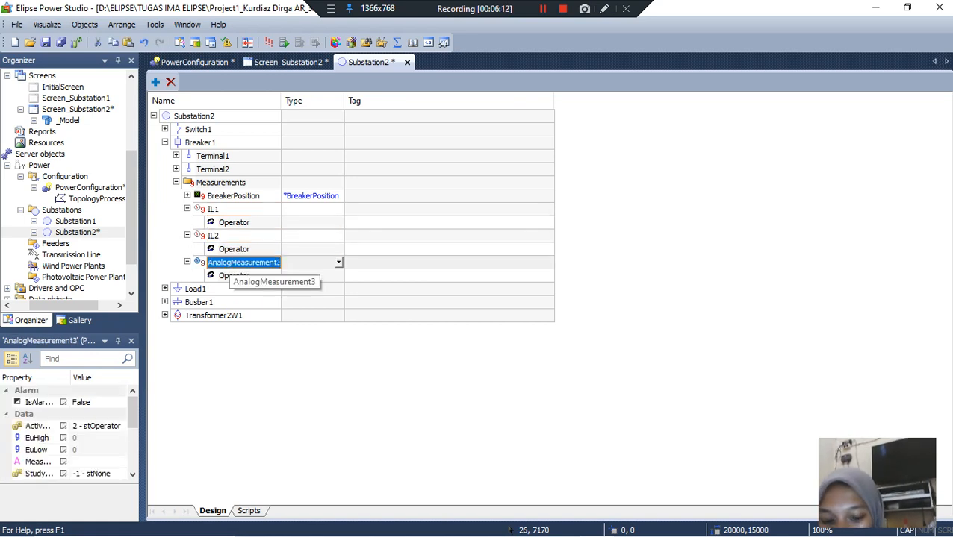
type("IL3")
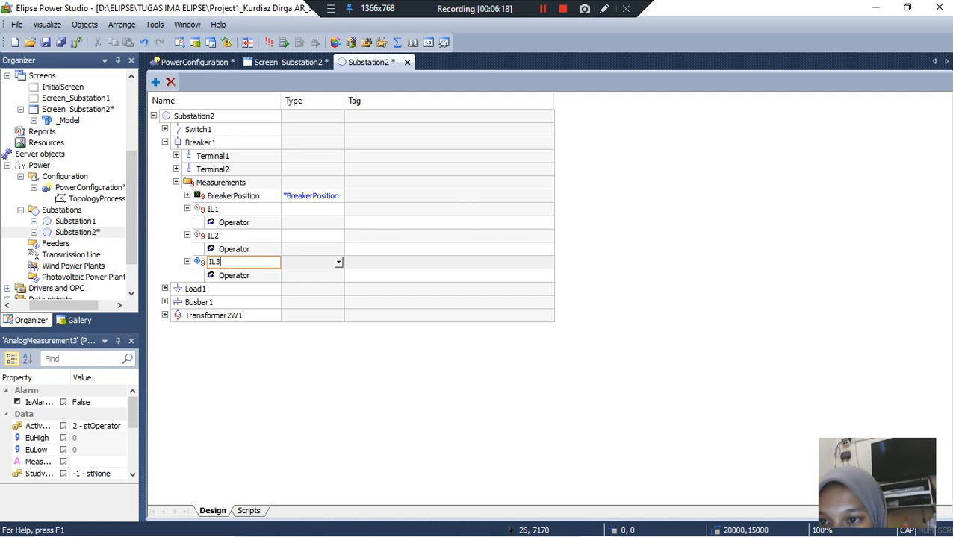
Step: Add a Scada source to each of Breaker1's IL1, IL2 and IL3 measurements
right_click(223, 209)
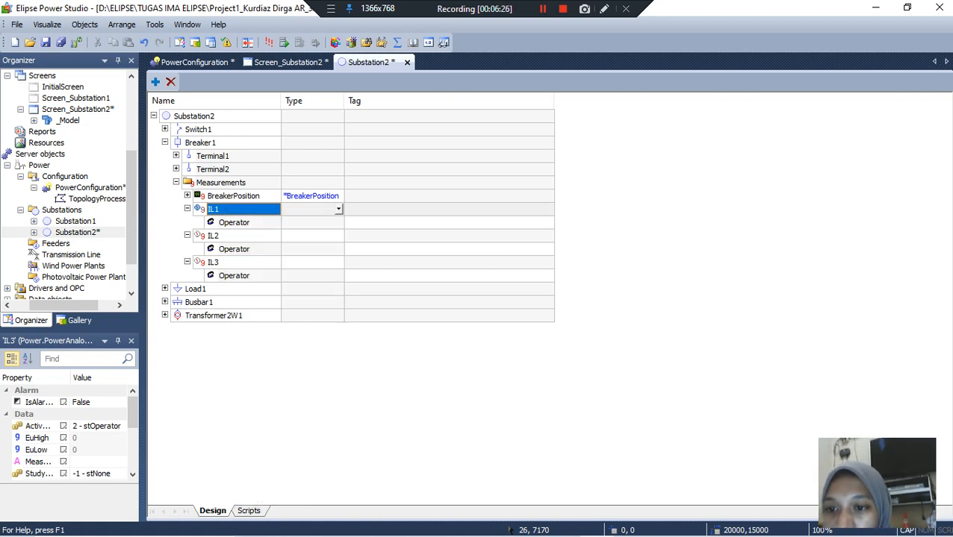
right_click(212, 209)
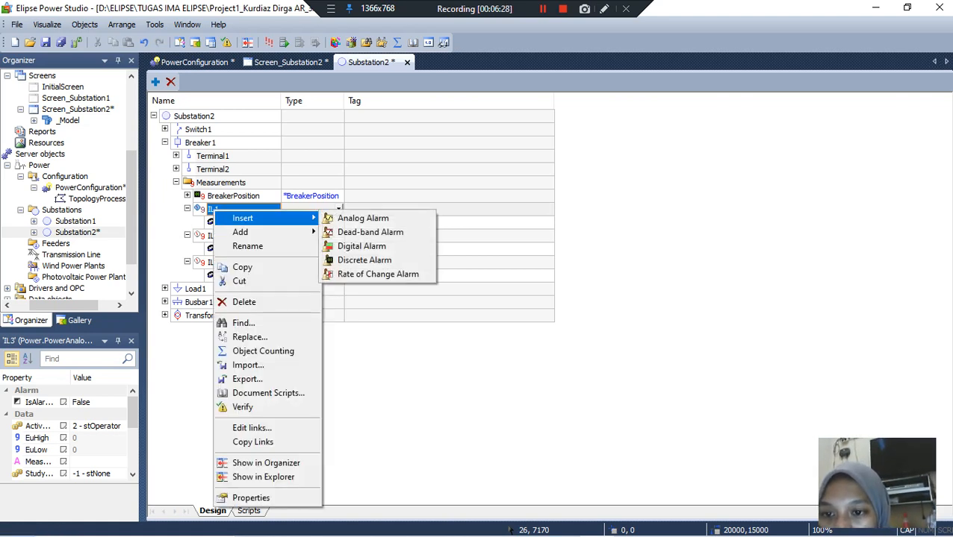
mouse_move(254, 233)
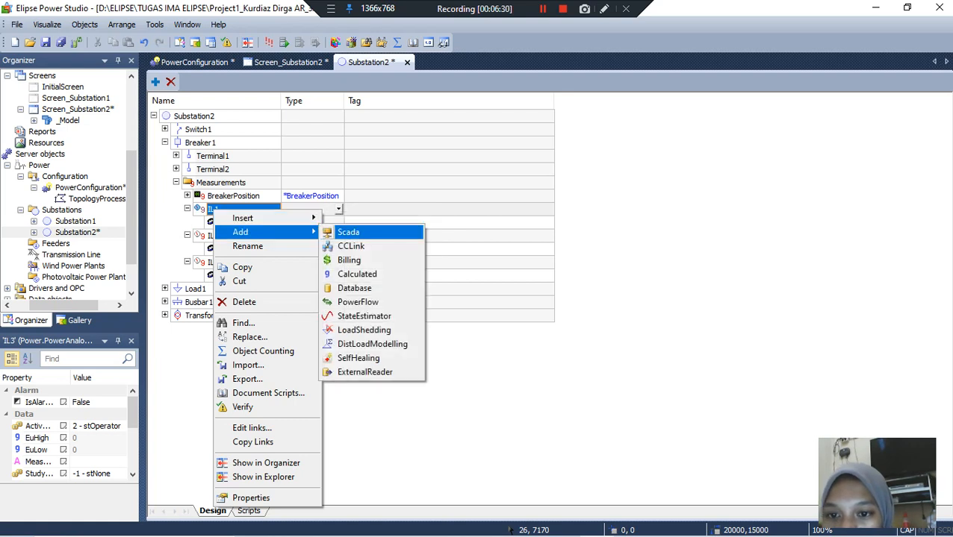
left_click(348, 232)
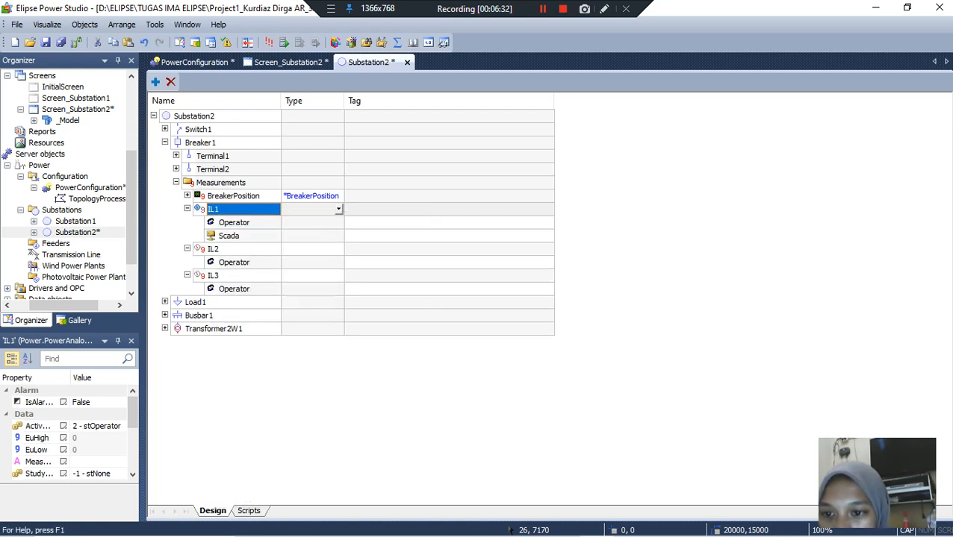
right_click(248, 242)
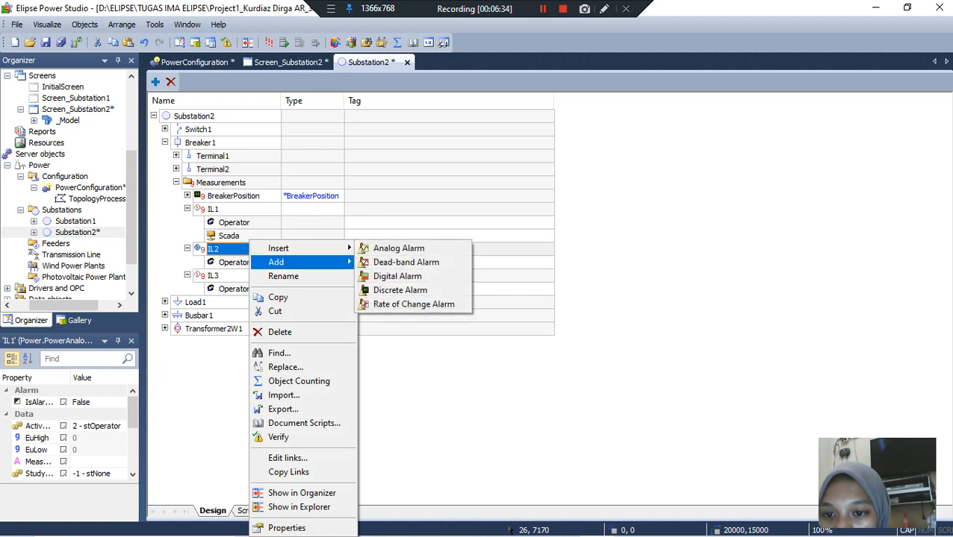
mouse_move(275, 262)
left_click(383, 262)
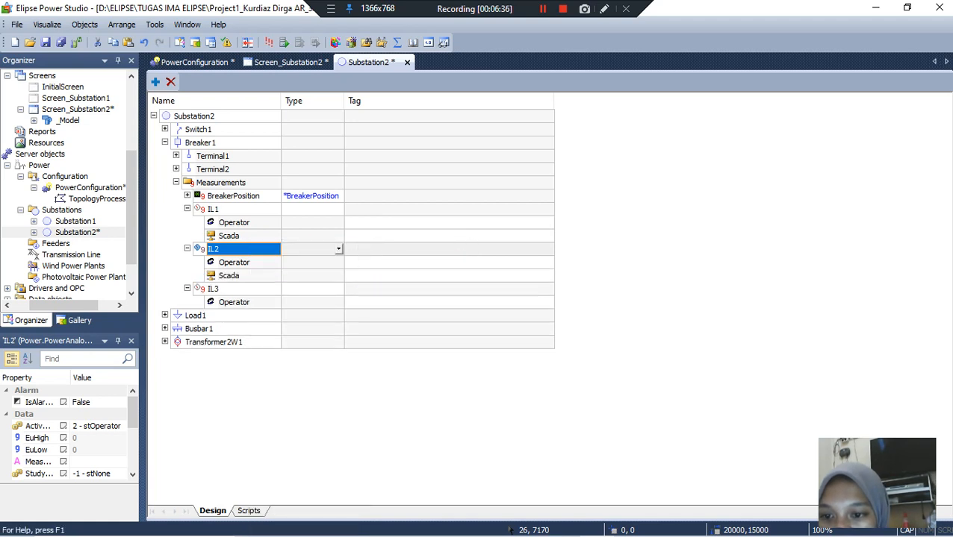
right_click(239, 289)
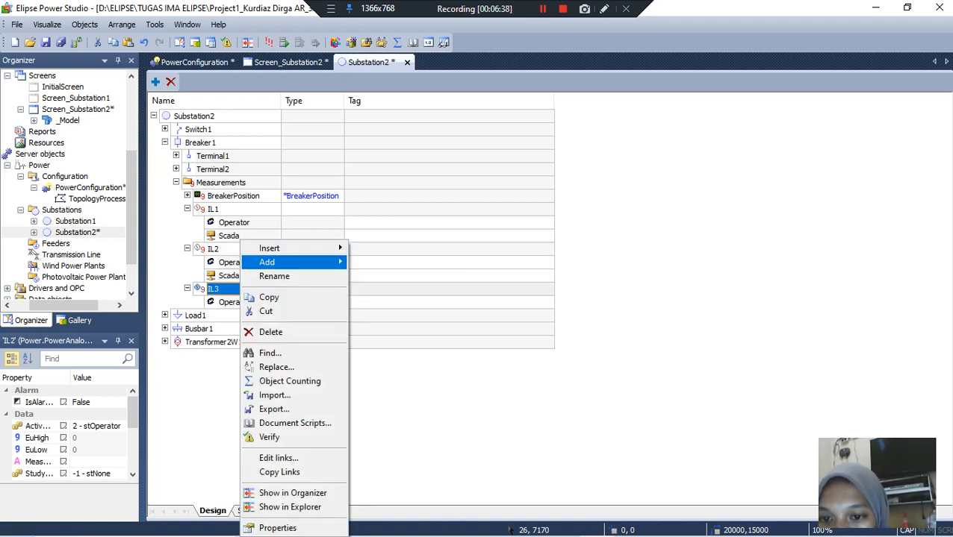
mouse_move(313, 262)
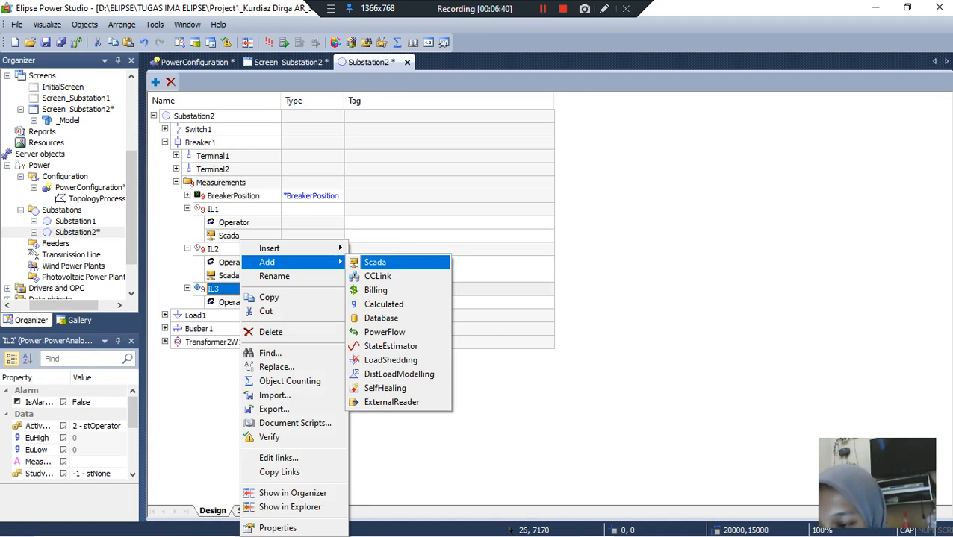
left_click(384, 262)
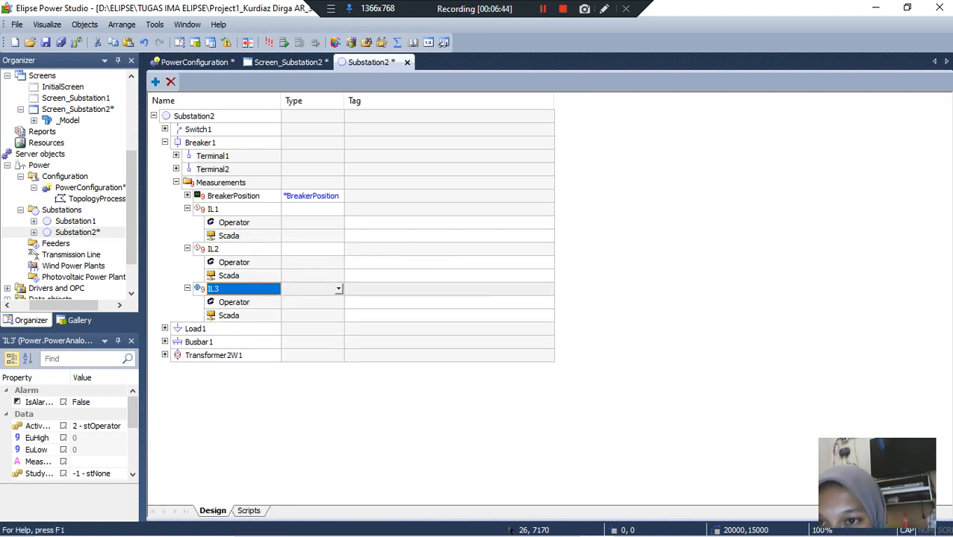
Step: Set the measurement types of Breaker1's first two analog measurements to IL1 and IL2 respectively
left_click(310, 210)
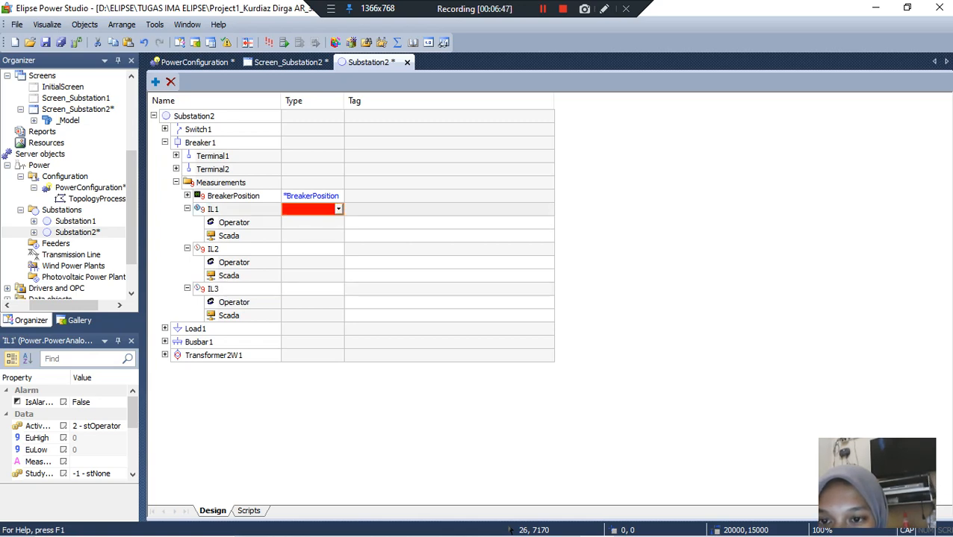
left_click(339, 210)
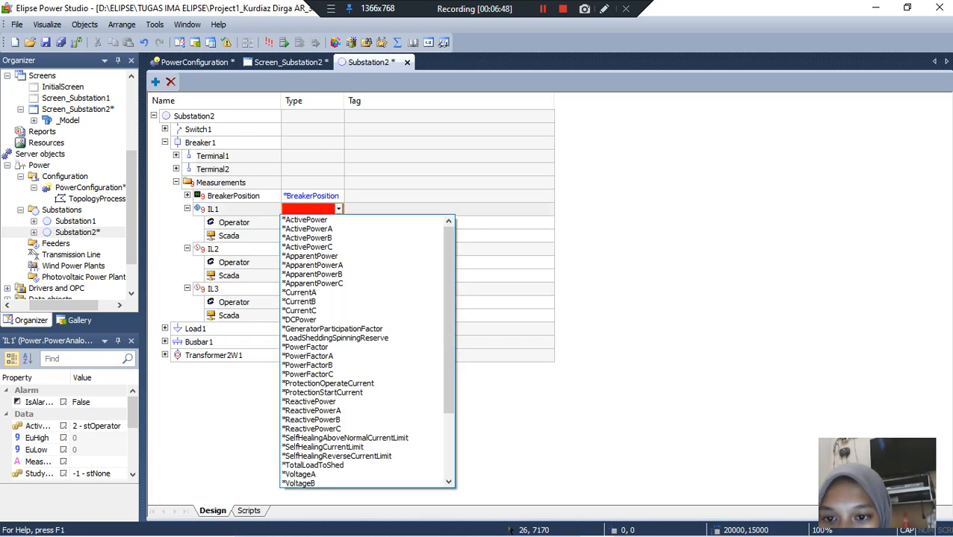
left_click_drag(447, 285, 448, 318)
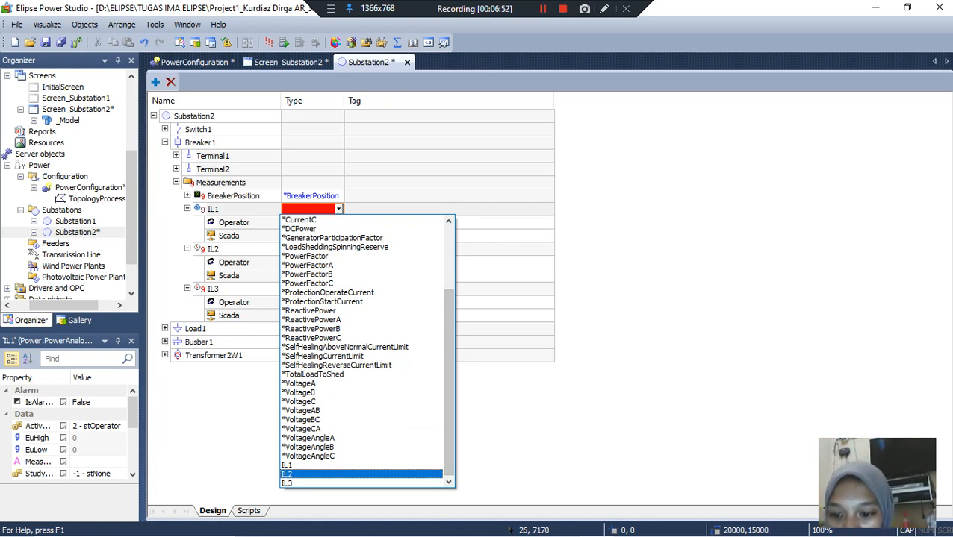
left_click(329, 466)
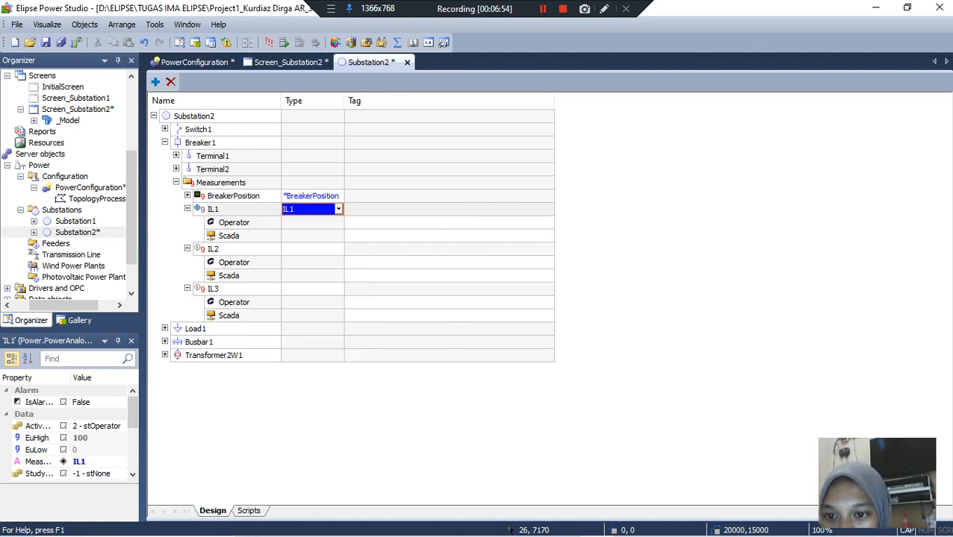
left_click(311, 249)
left_click(338, 250)
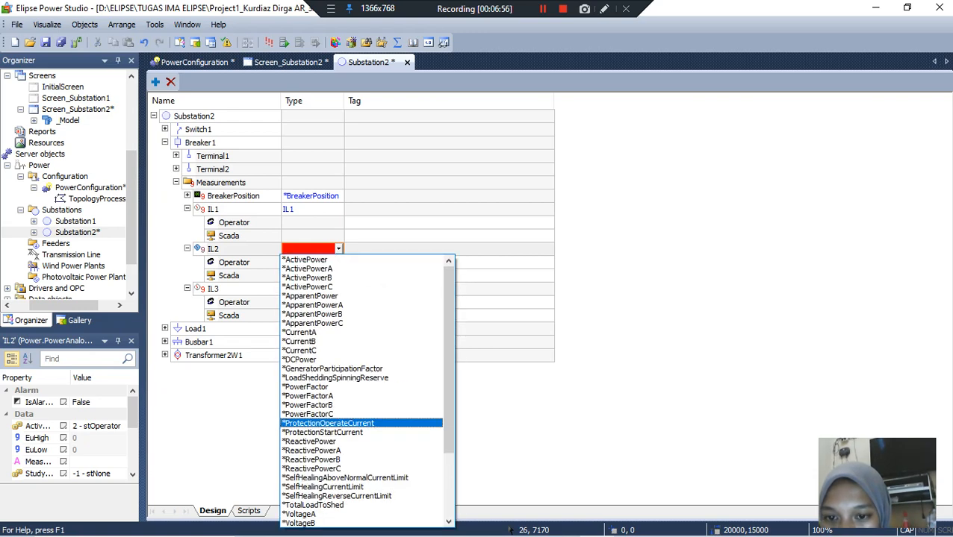
left_click(448, 521)
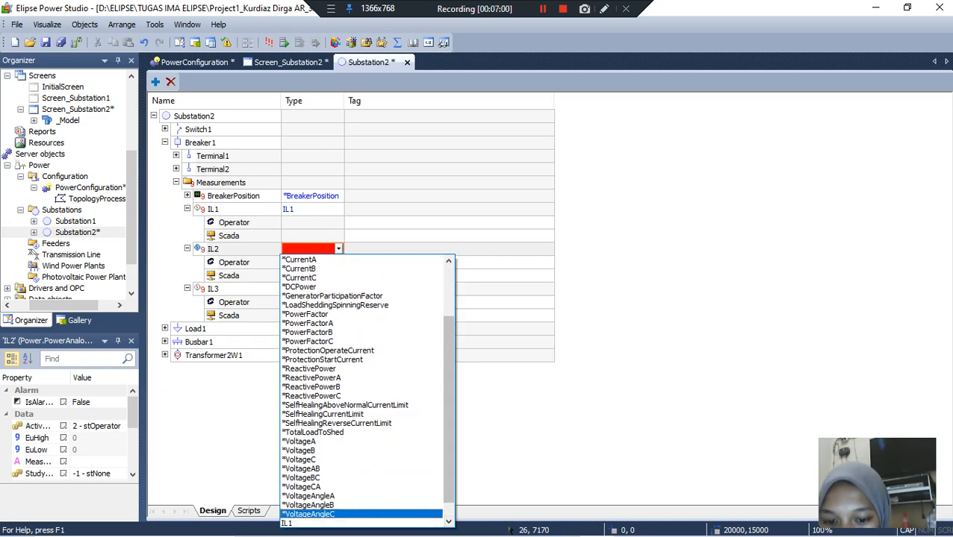
left_click(448, 521)
left_click(418, 515)
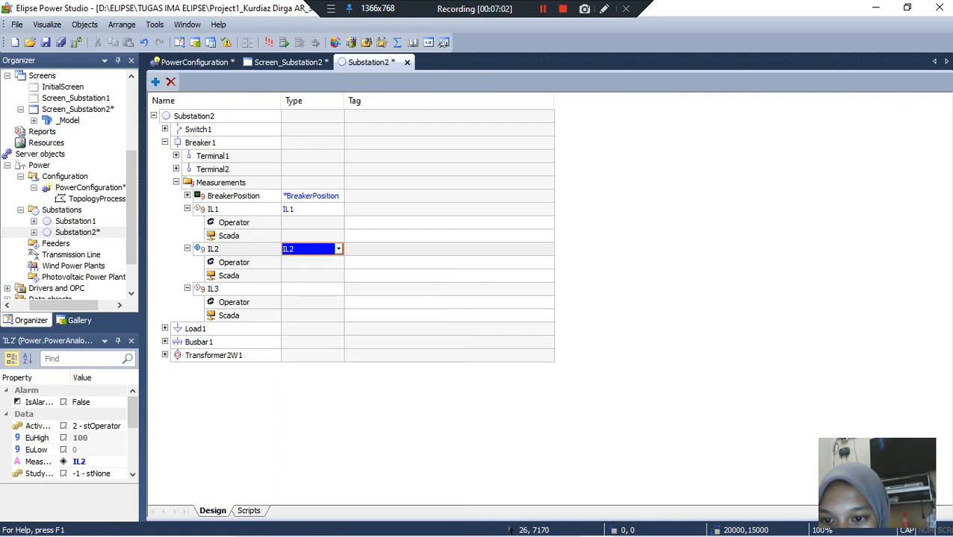
Step: Assign the IL3 measurement type to Breaker1's third analog measurement
left_click(312, 288)
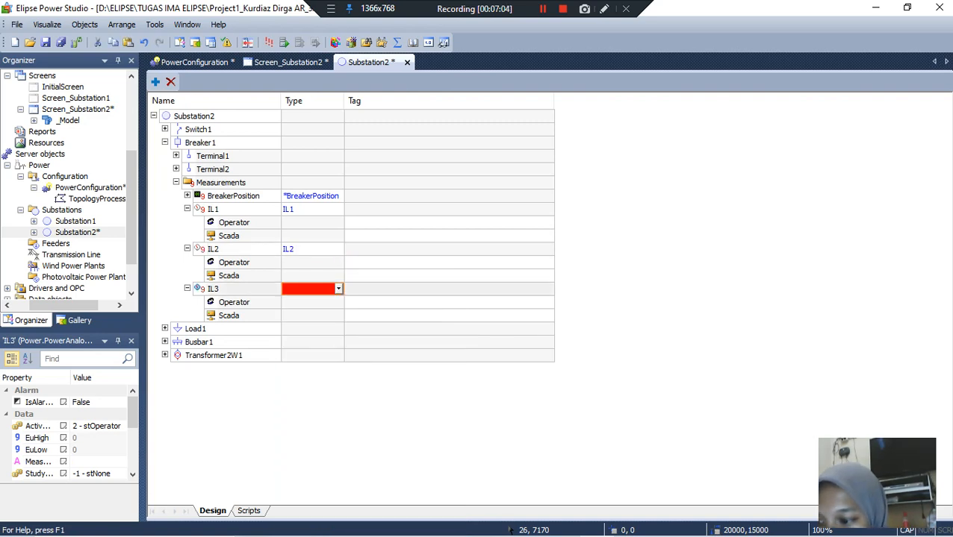
left_click(339, 289)
left_click_drag(447, 179, 448, 242)
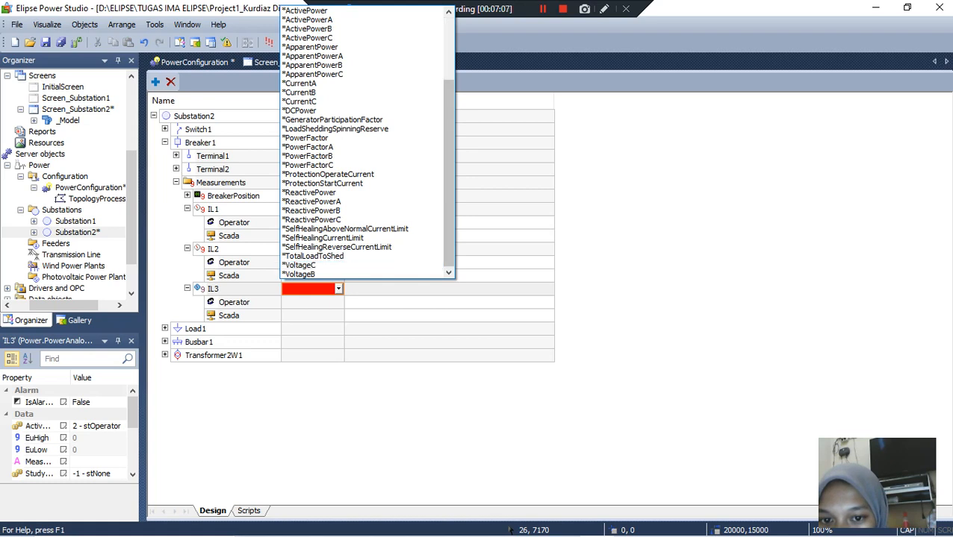
left_click(411, 274)
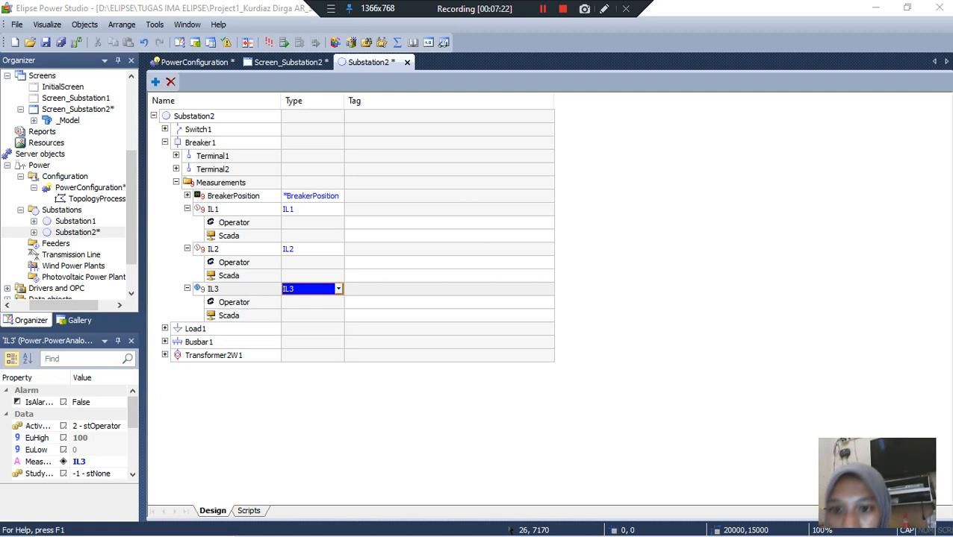
Step: Open the object browser for the tag of the Scada source under Breaker1's IL1 measurement
left_click(445, 236)
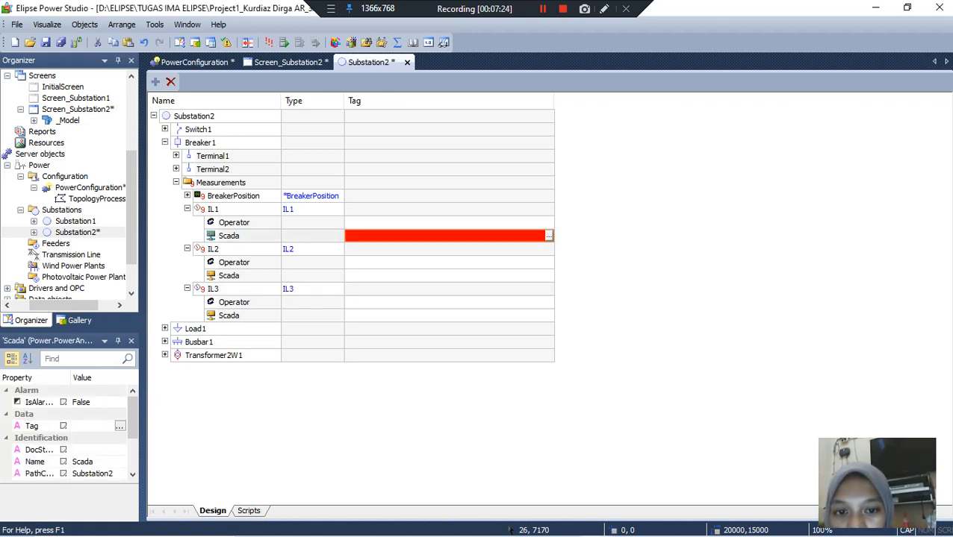
left_click(548, 236)
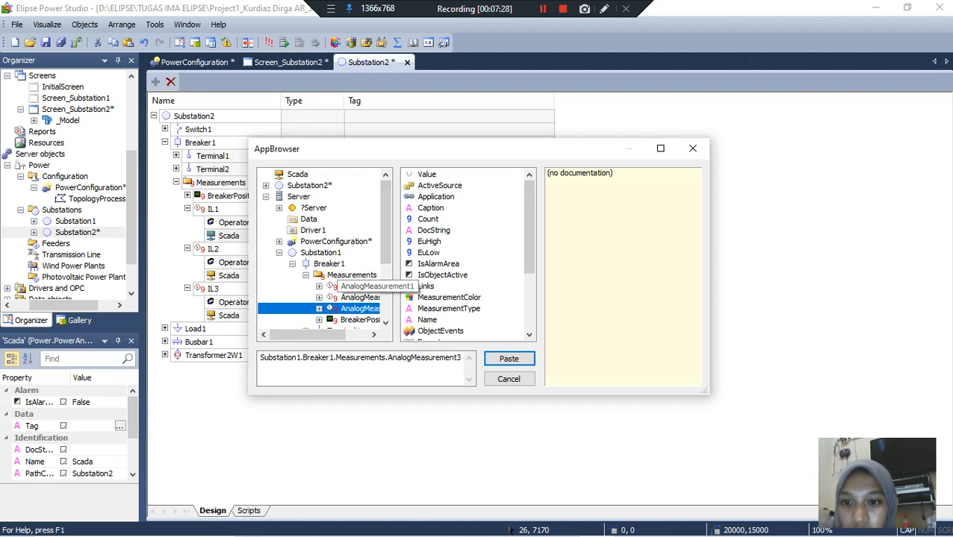
left_click(279, 253)
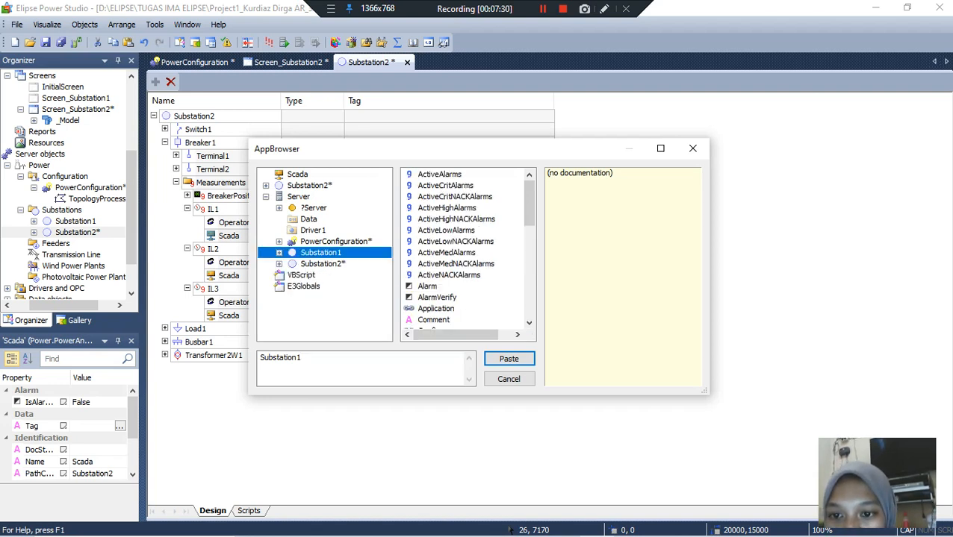
left_click(279, 265)
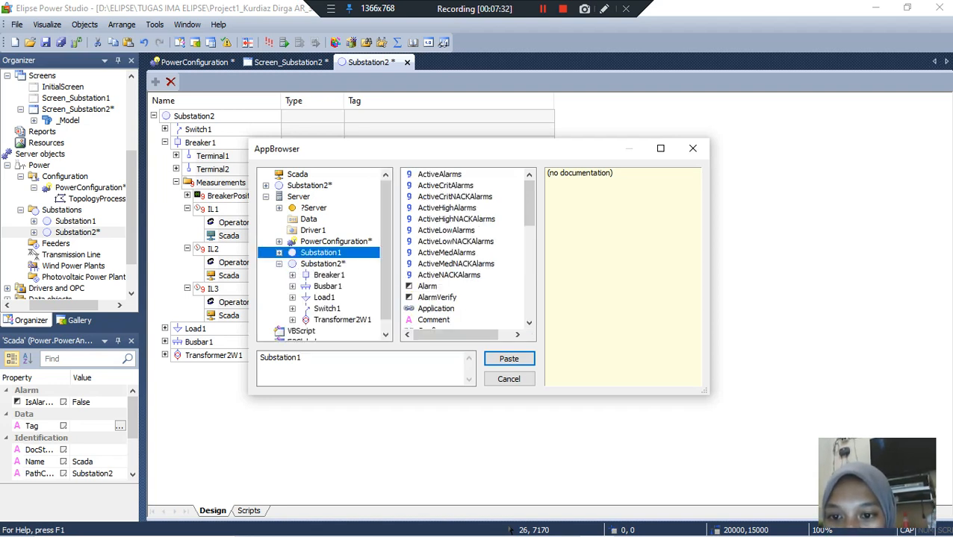
left_click(292, 274)
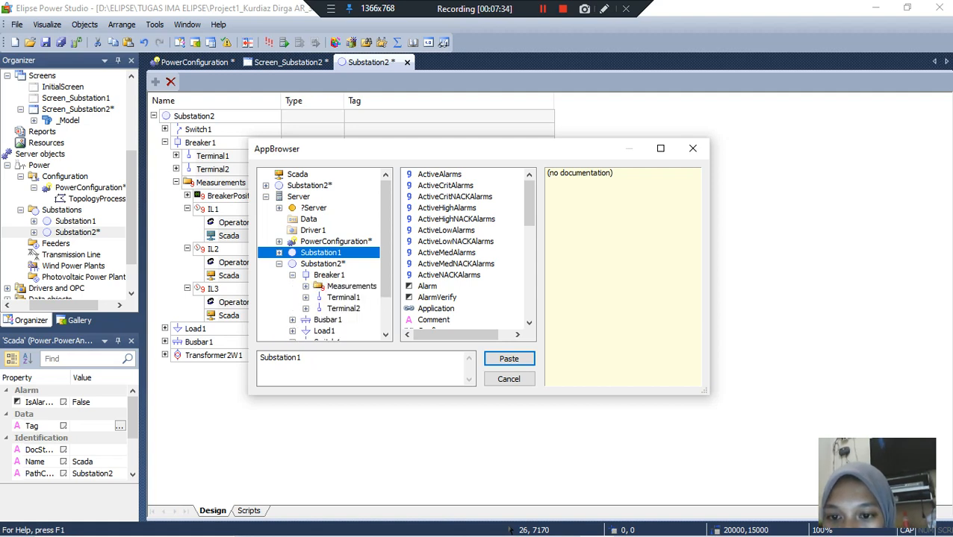
left_click(305, 286)
left_click(346, 297)
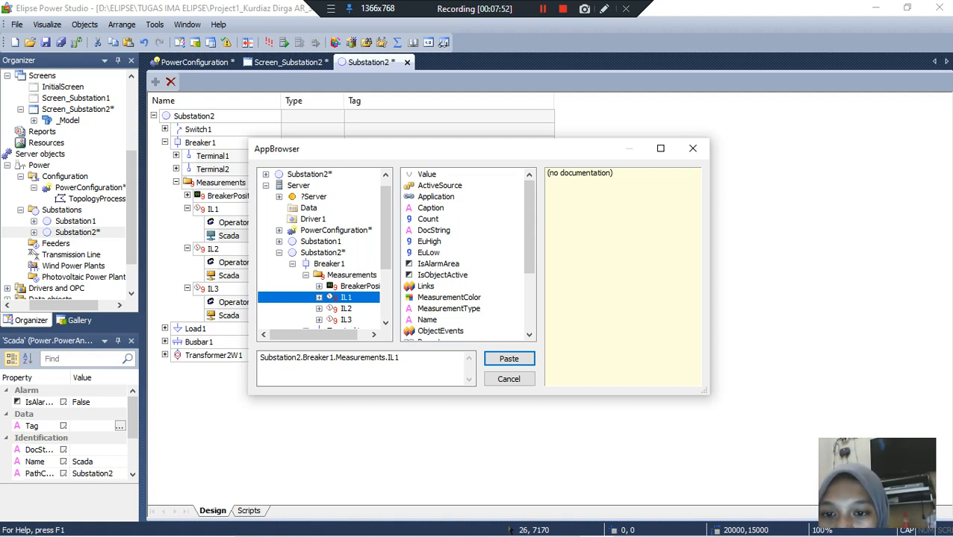
left_click(543, 9)
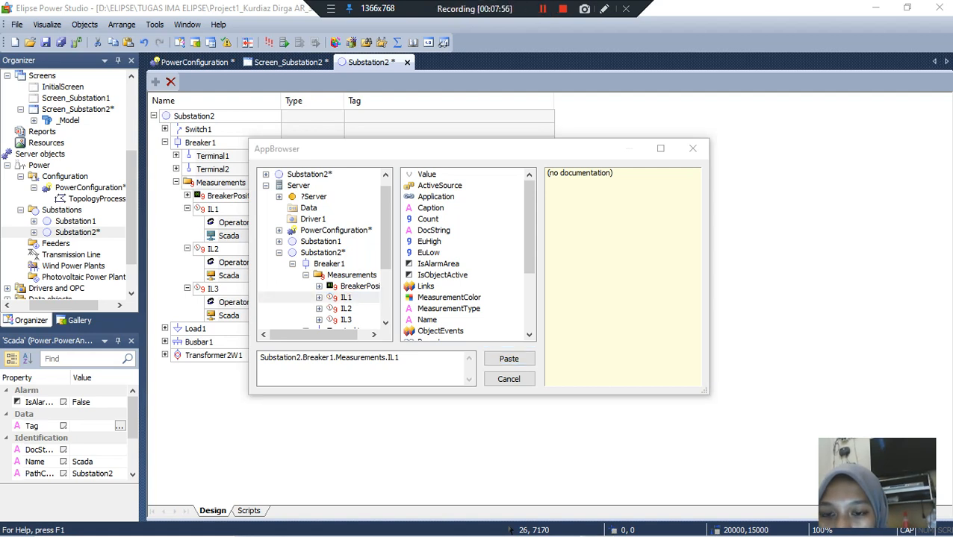
left_click(313, 220)
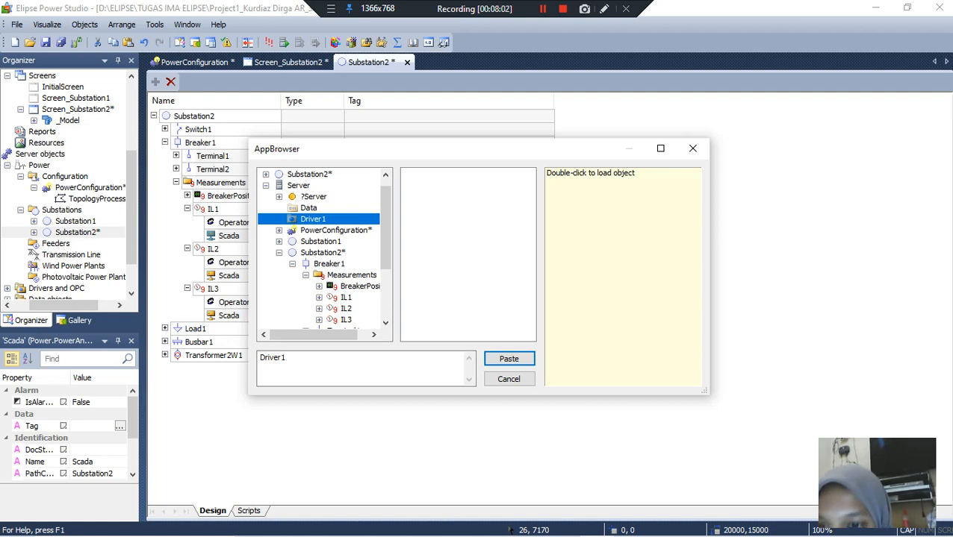
left_click(279, 197)
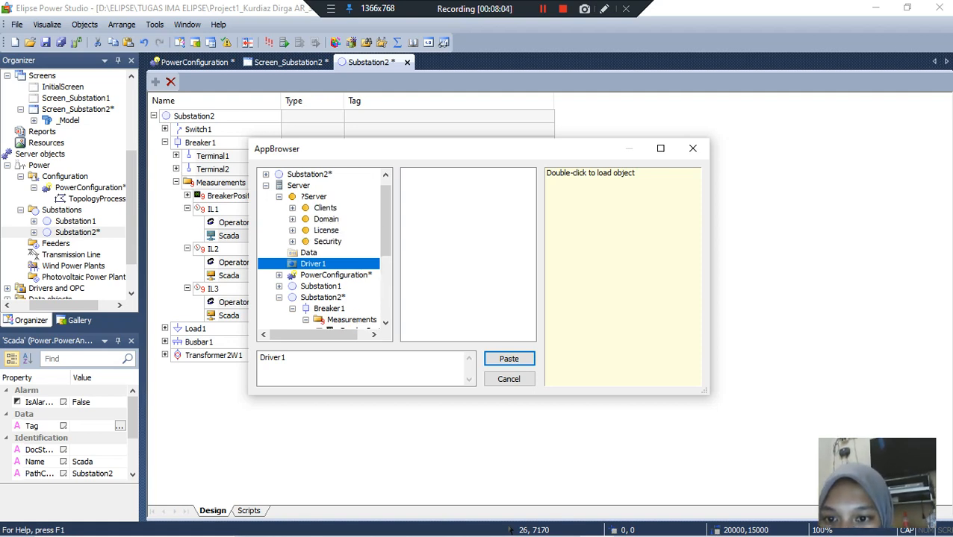
left_click(279, 197)
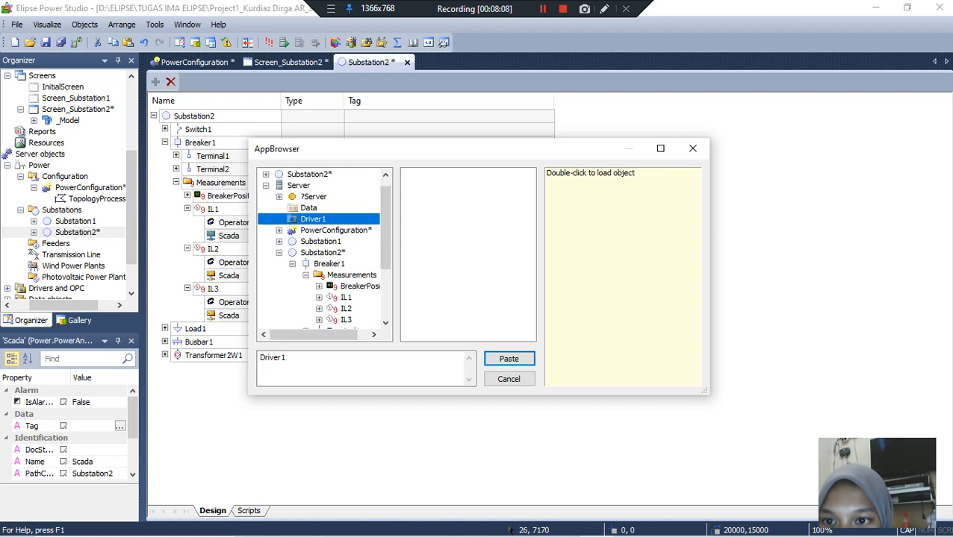
left_click(266, 174)
left_click(279, 186)
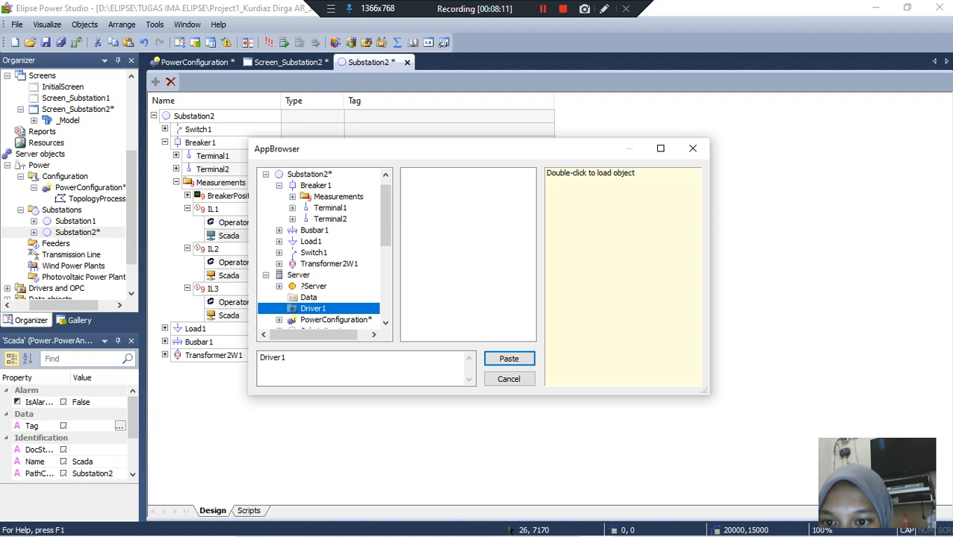
left_click(292, 197)
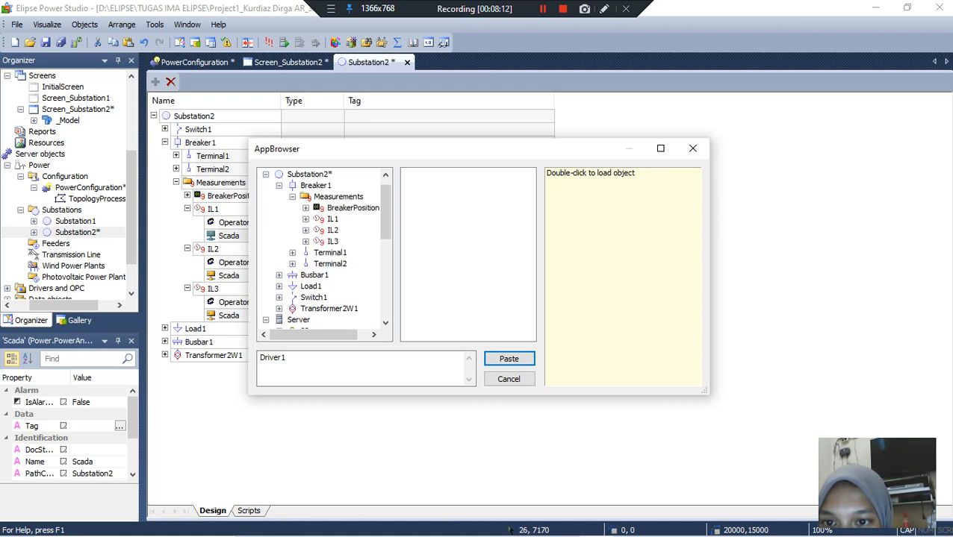
Step: Link the tag of the Scada source under IL1 to Driver1.Measurement.[Current R].Value
left_click(332, 219)
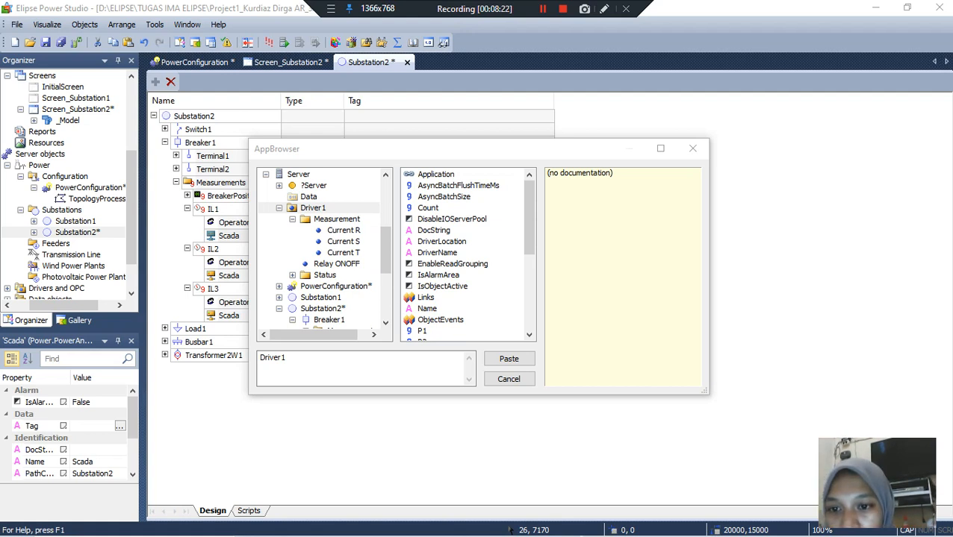
left_click(313, 208)
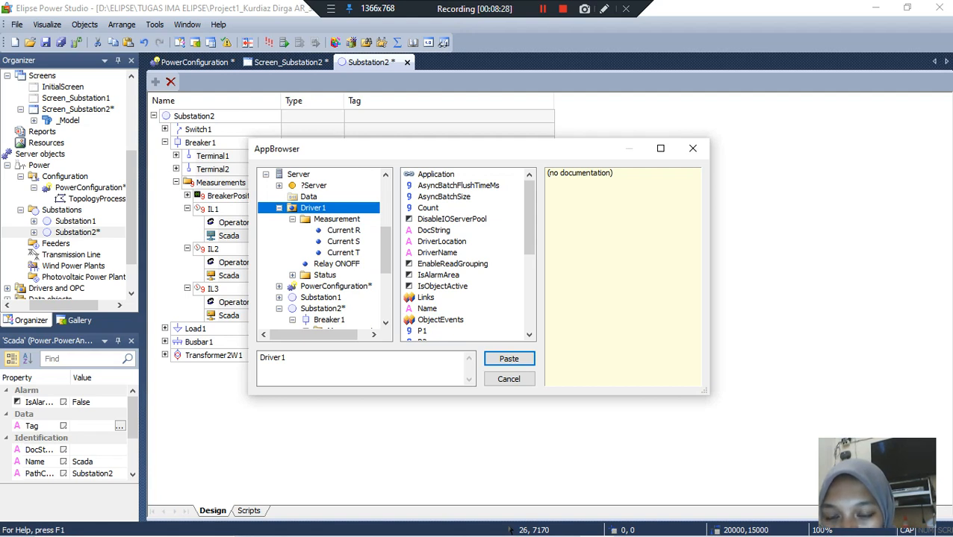
key("Down")
key("Down")
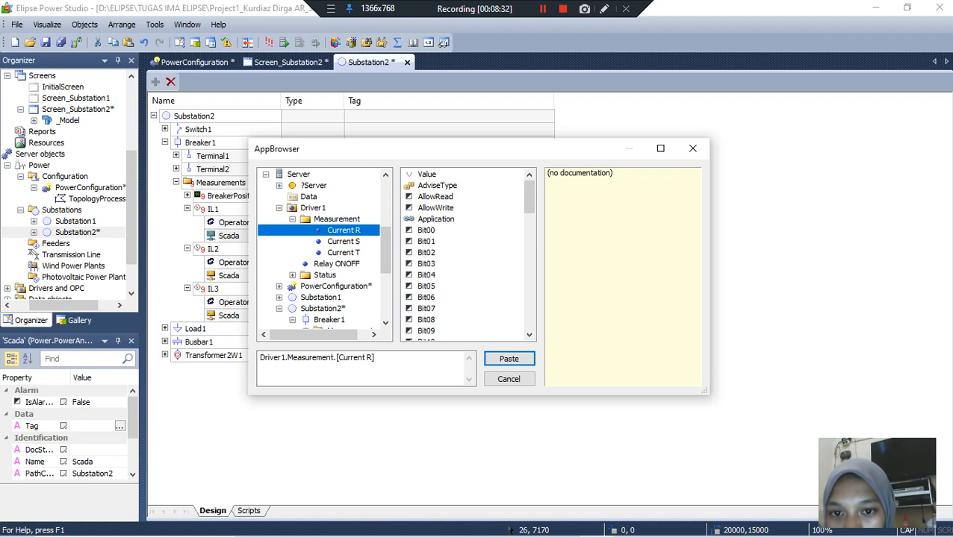
key("Tab")
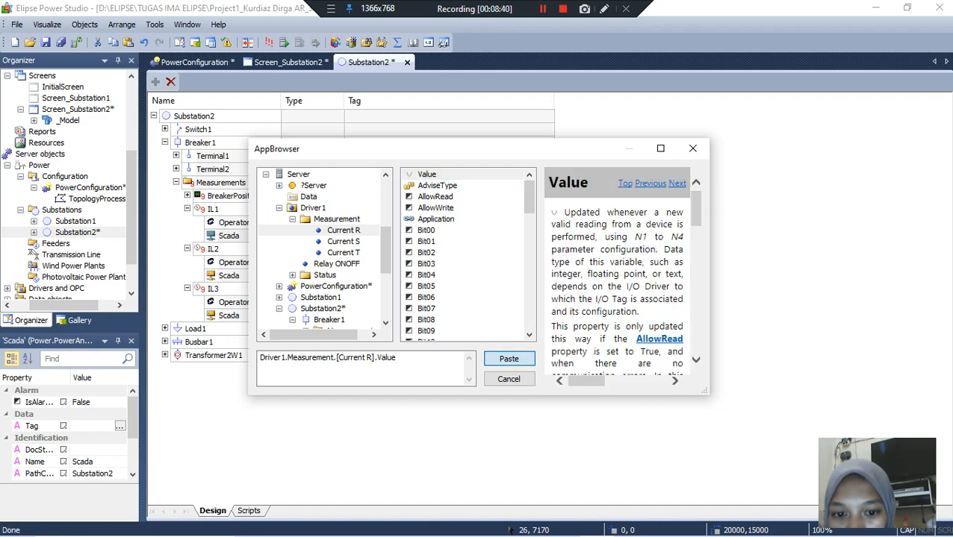
key("Return")
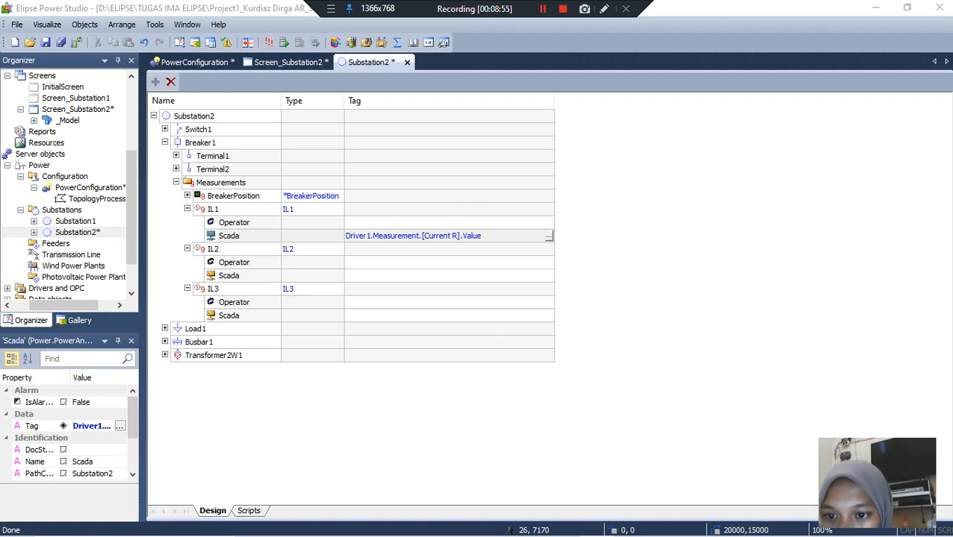
Step: Link the tag of the Scada source under IL2 to Driver1.Measurement.[Current S].Value
left_click(447, 275)
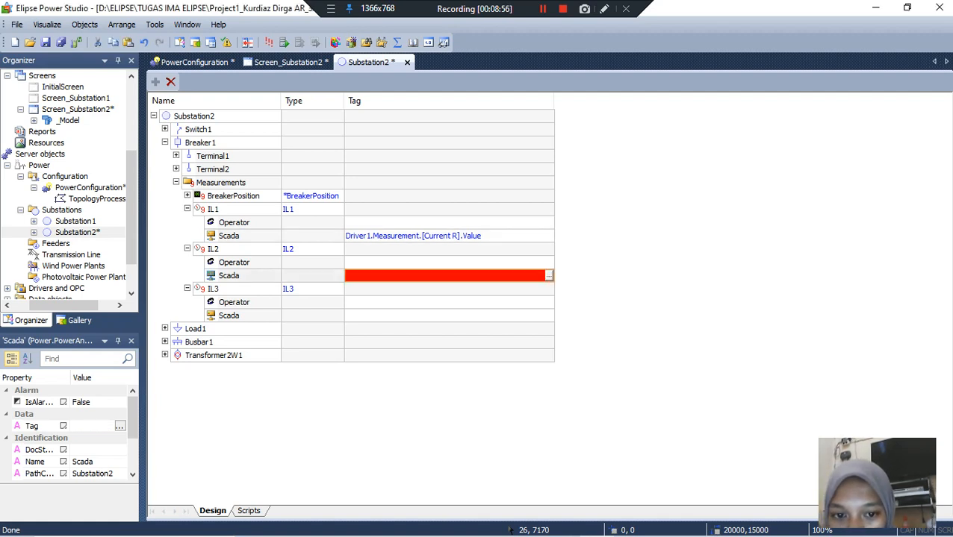
left_click(549, 276)
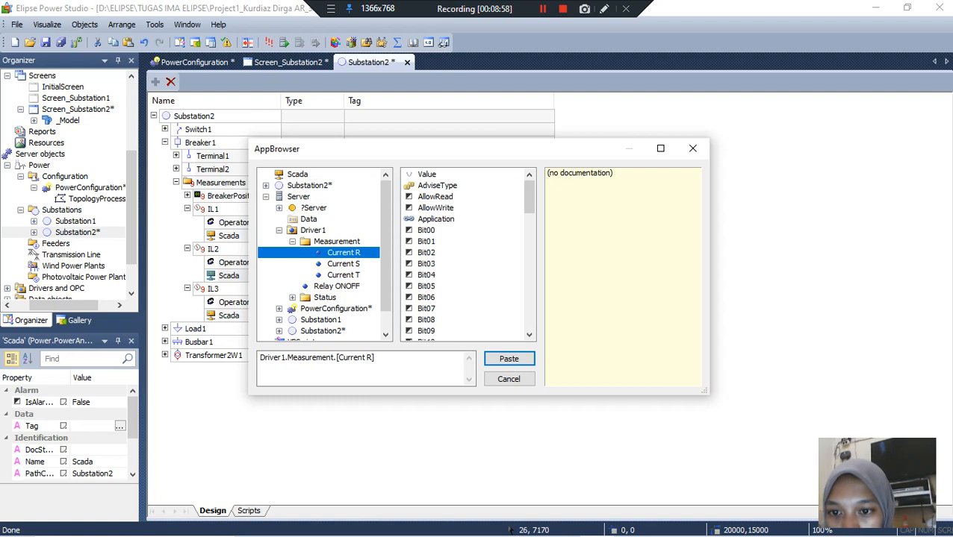
left_click(344, 265)
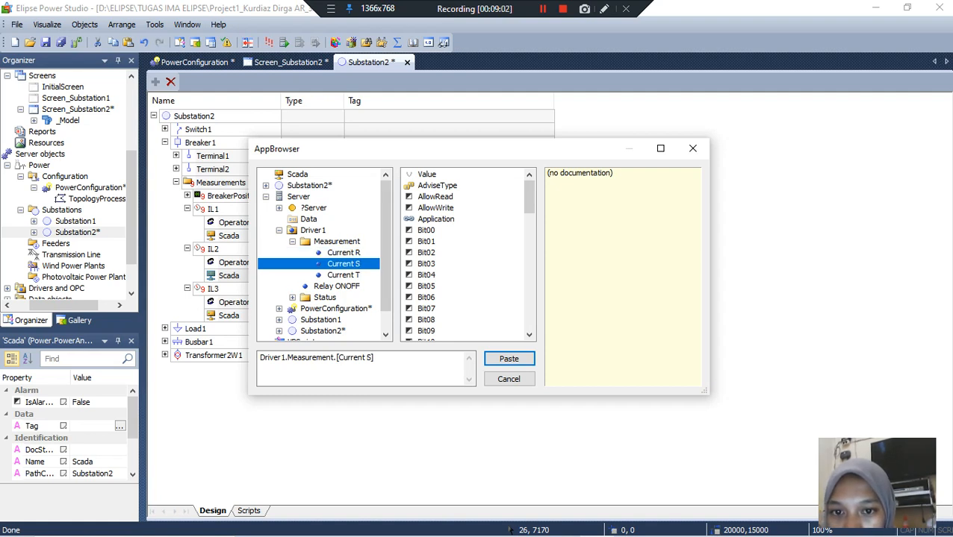
left_click(427, 175)
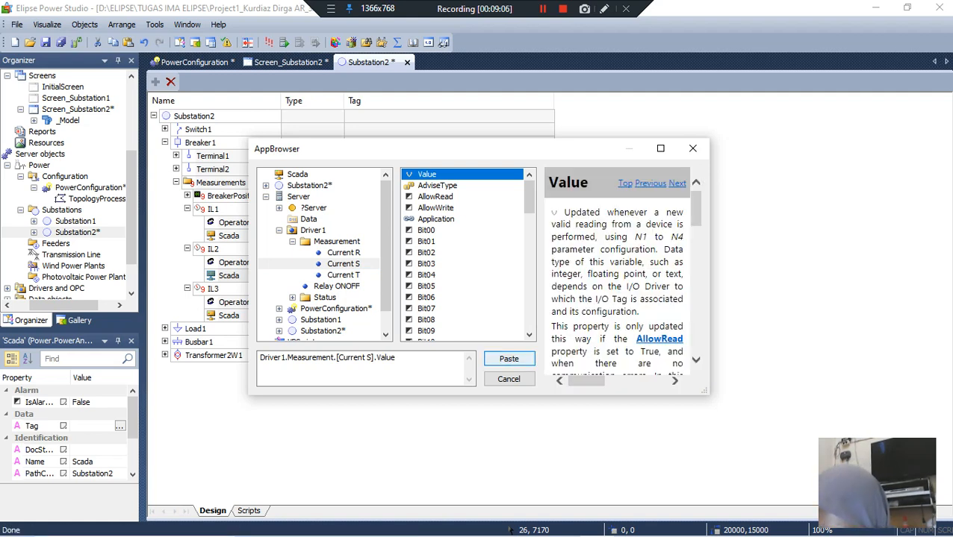
left_click(508, 358)
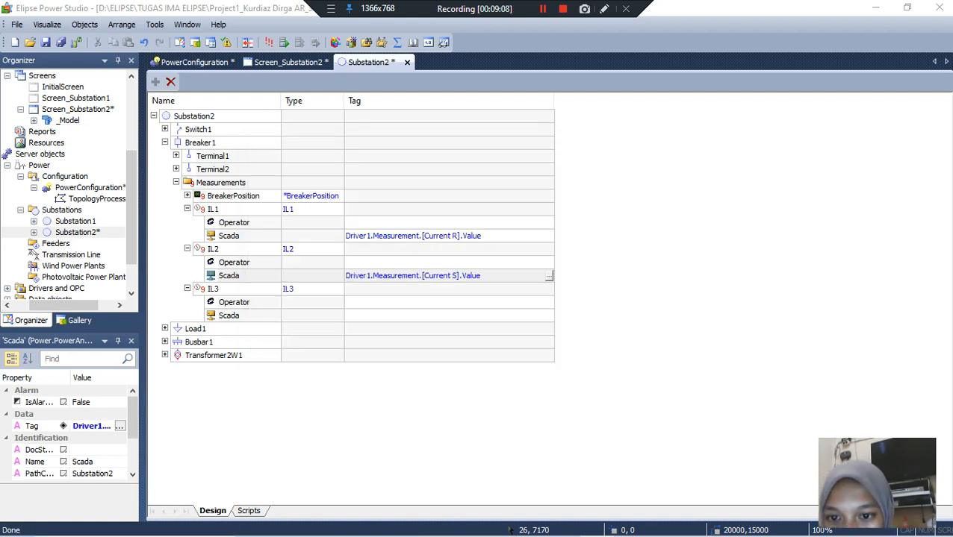
Step: Link the tag of the Scada source under IL3 to Driver1.Measurement.[Current T].Value
left_click(448, 316)
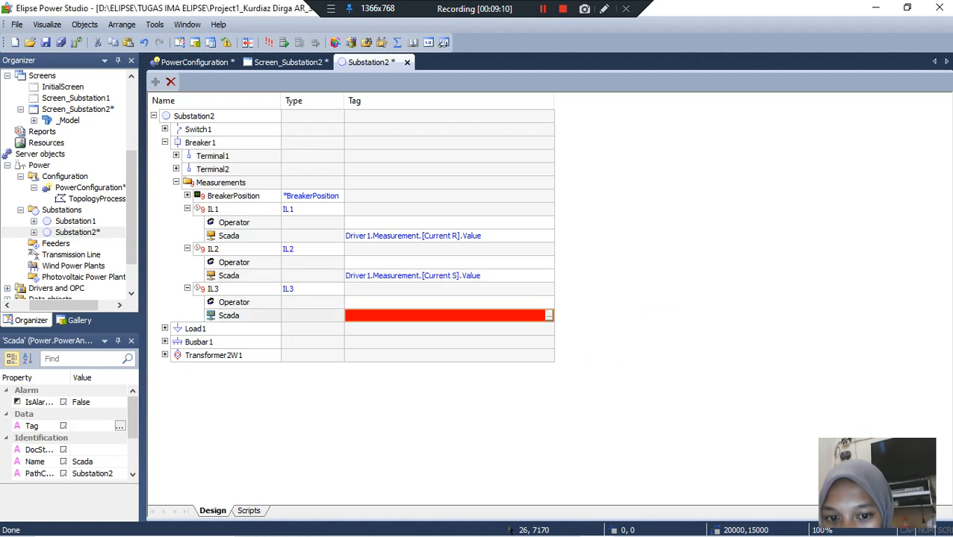
left_click(548, 316)
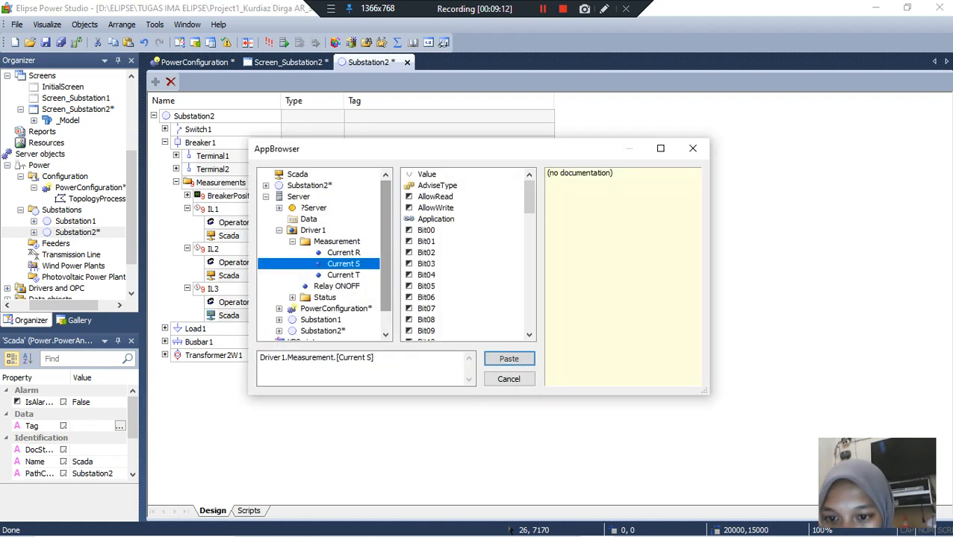
left_click(344, 276)
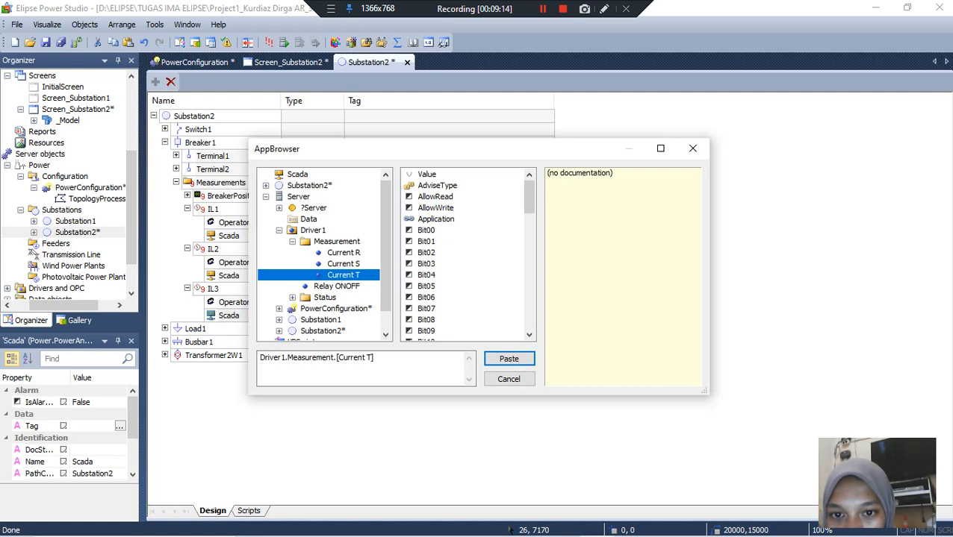
left_click(427, 174)
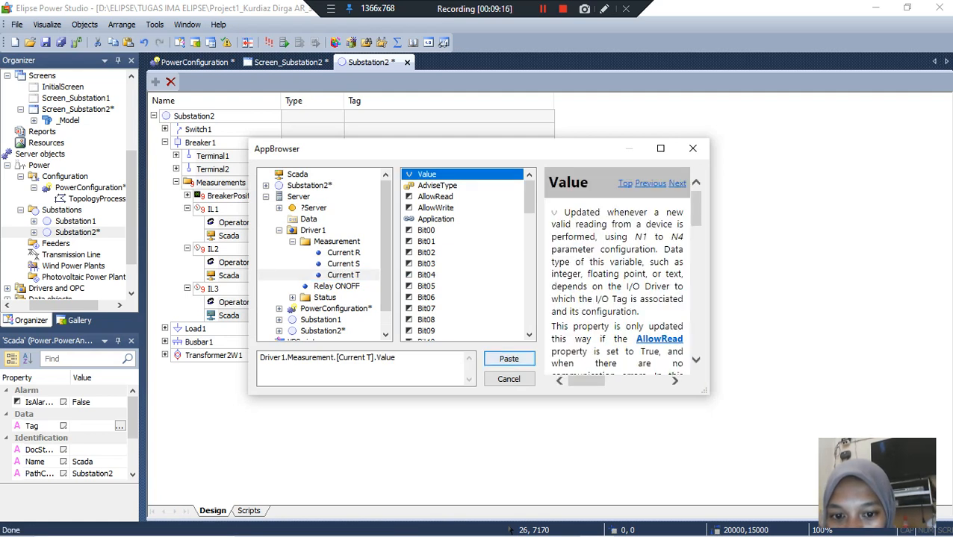
left_click(508, 360)
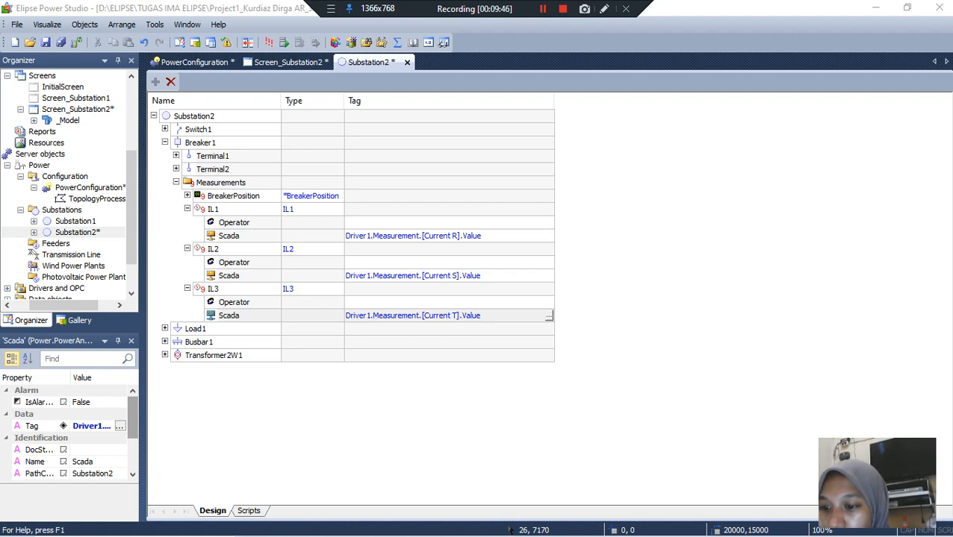
Step: Examine Substation2's properties, including its appearance, associated screen and identification settings
scroll(71, 425, "down", 3)
scroll(71, 425, "up", 3)
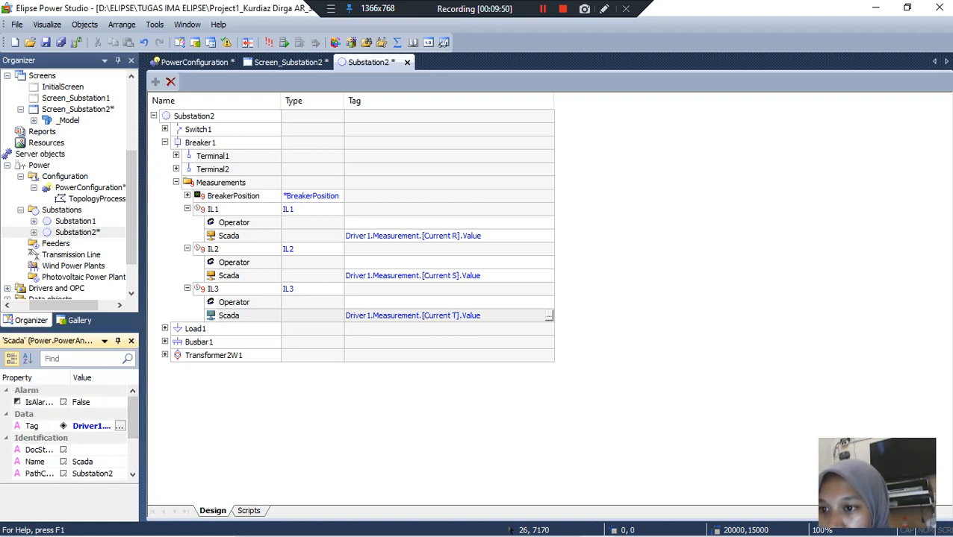
left_click(77, 232)
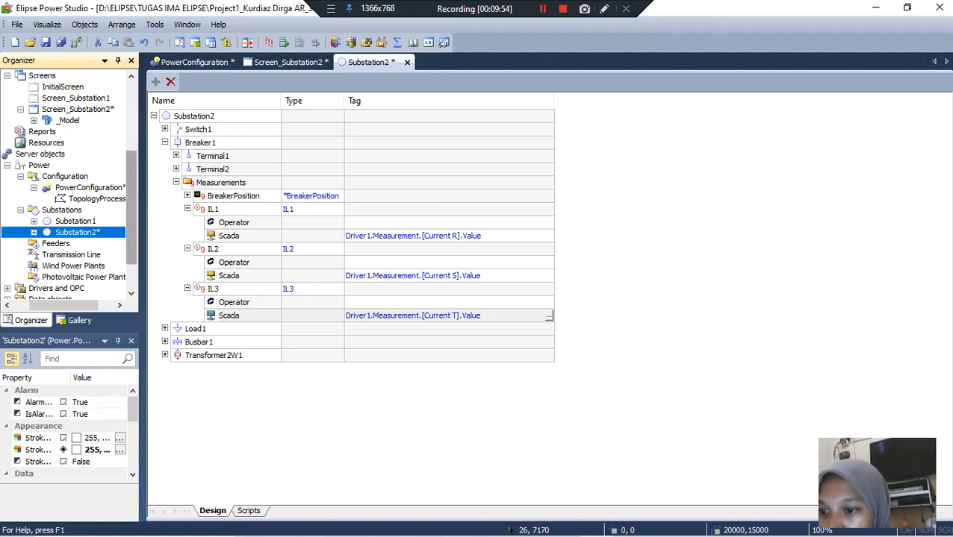
scroll(131, 217, "down", 2)
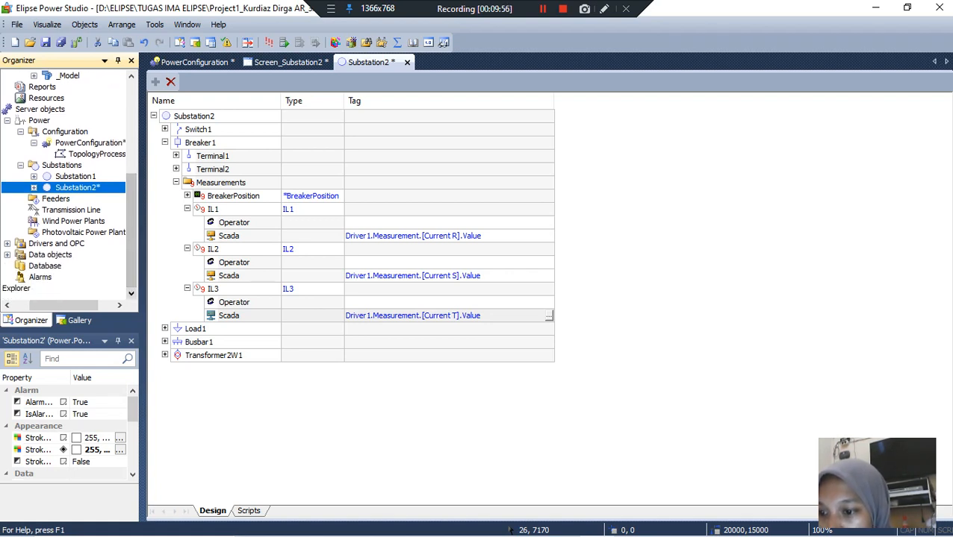
scroll(75, 425, "down", 3)
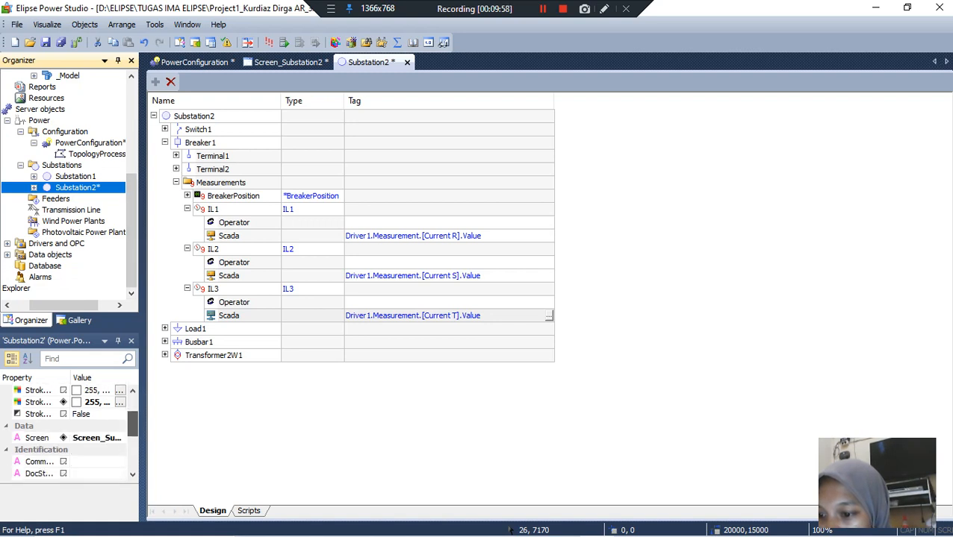
scroll(74, 425, "down", 3)
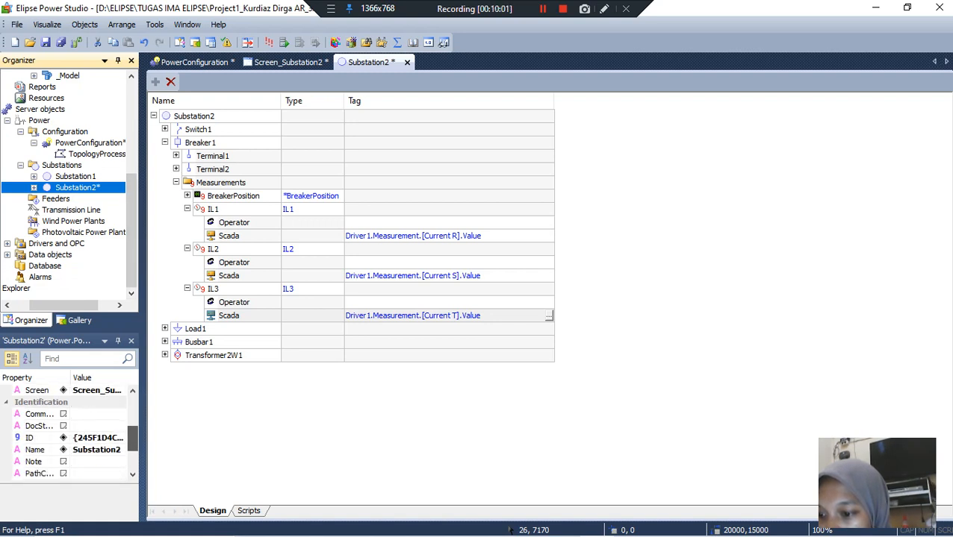
scroll(75, 426, "up", 3)
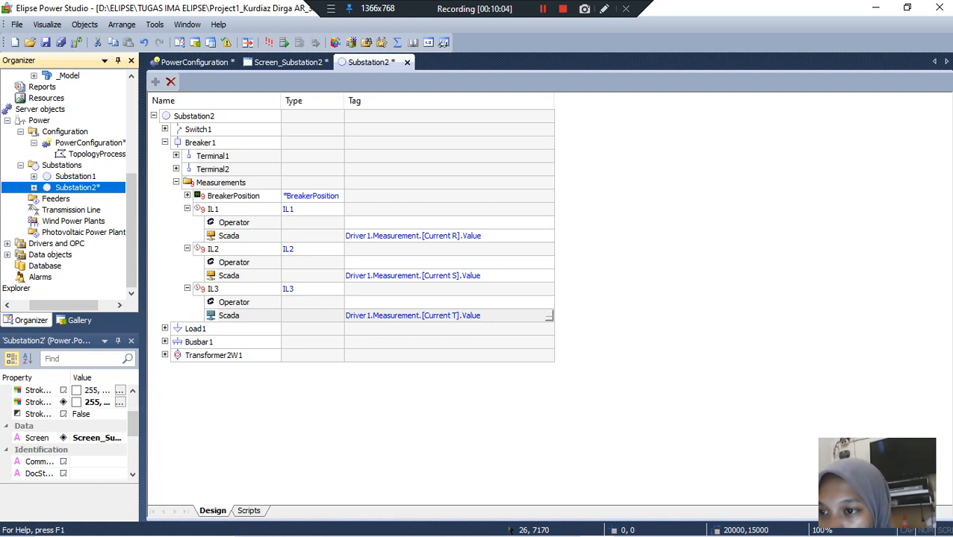
key("F2")
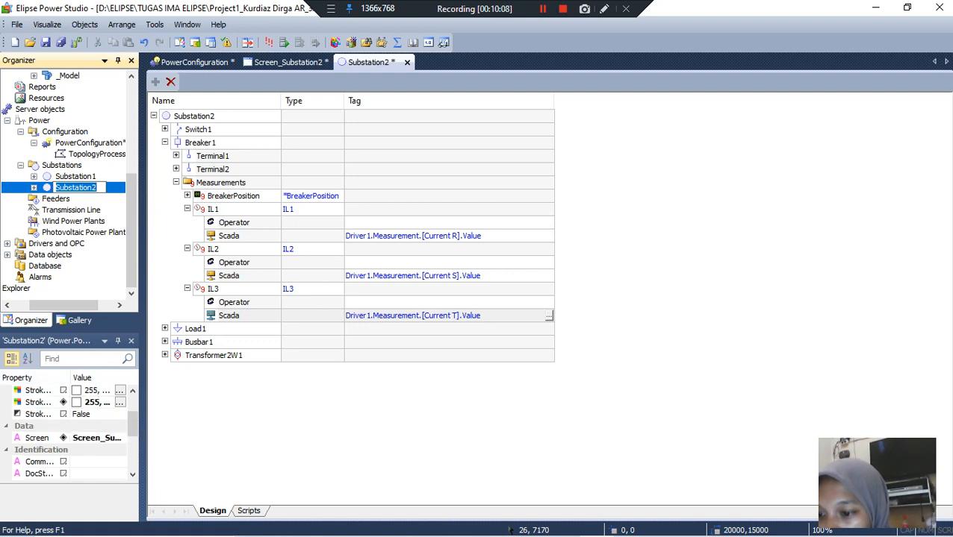
scroll(71, 426, "down", 4)
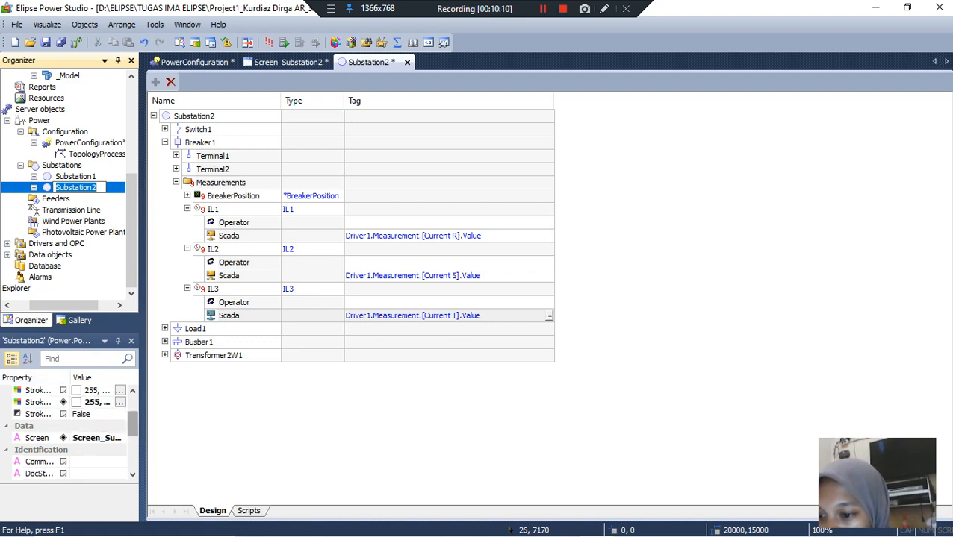
scroll(71, 426, "up", 5)
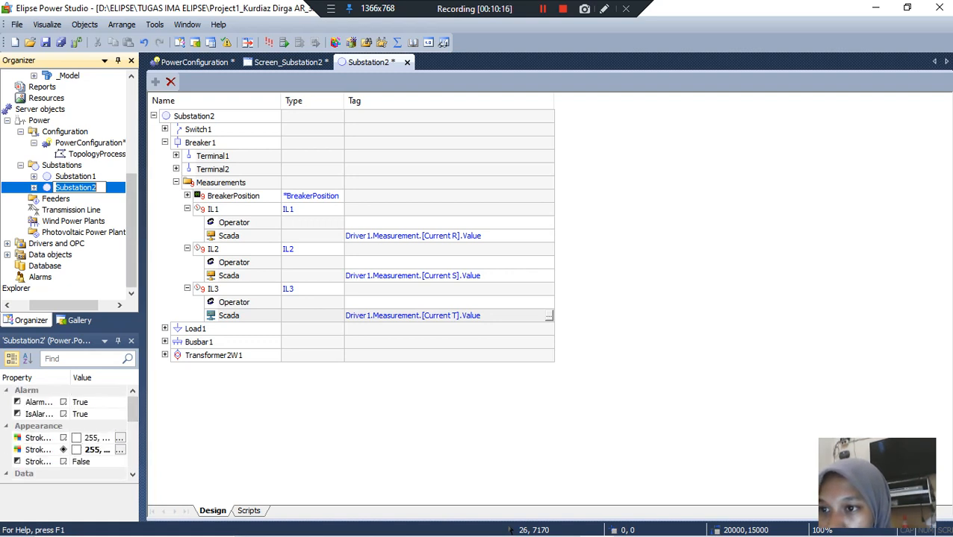
scroll(68, 186, "up", 5)
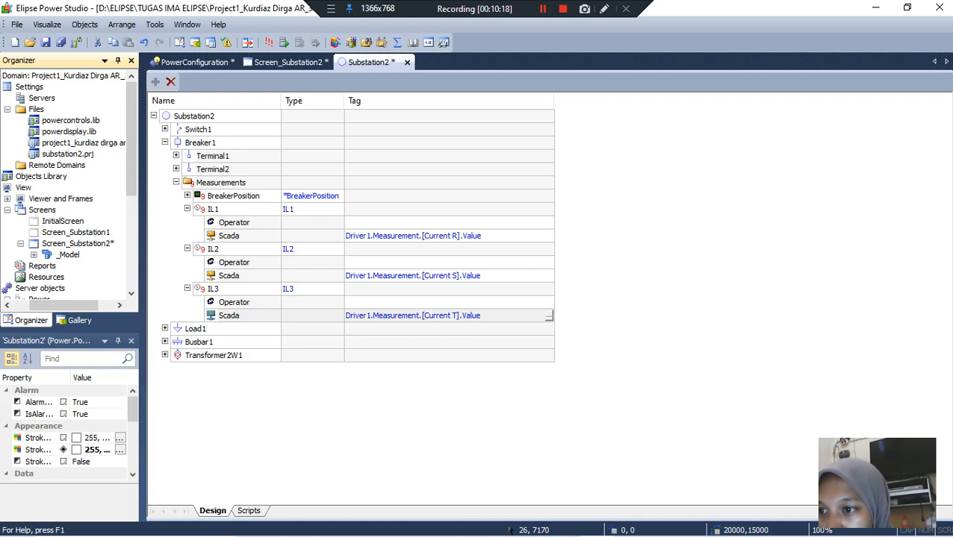
left_click(24, 187)
left_click(60, 199)
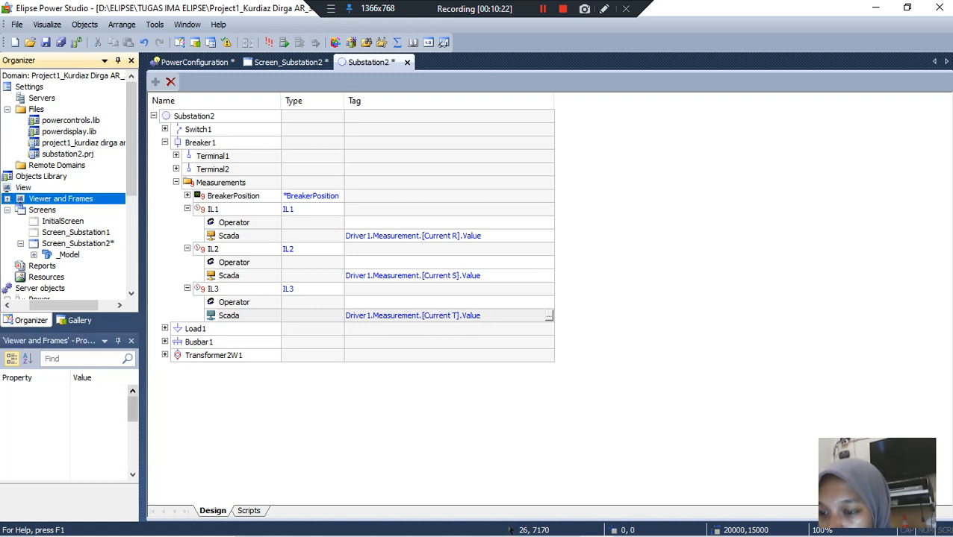
left_click(42, 210)
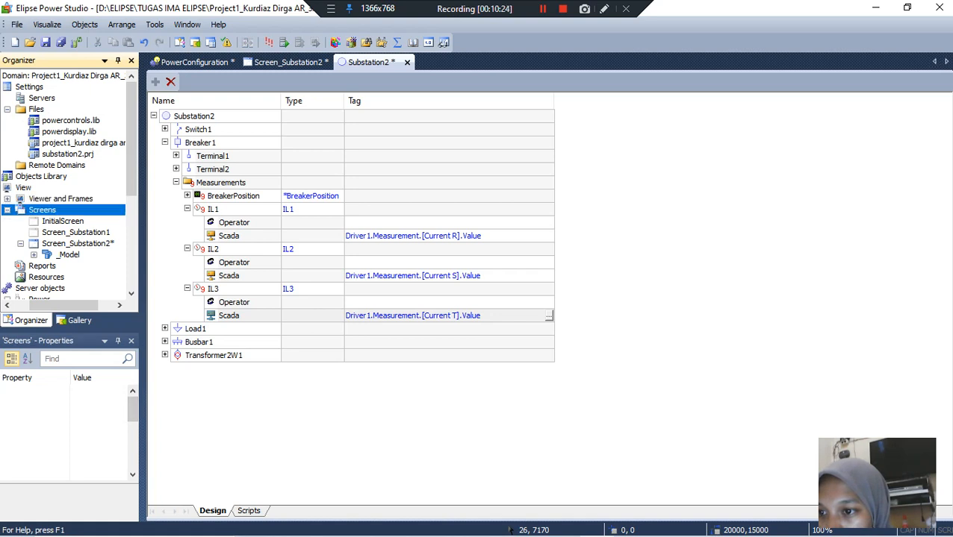
double_click(61, 199)
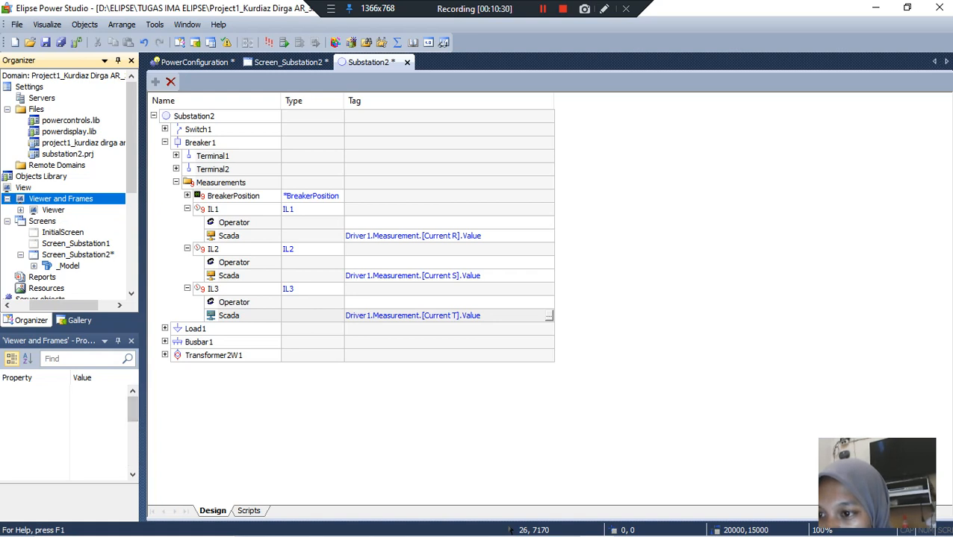
key("Down")
key("Down")
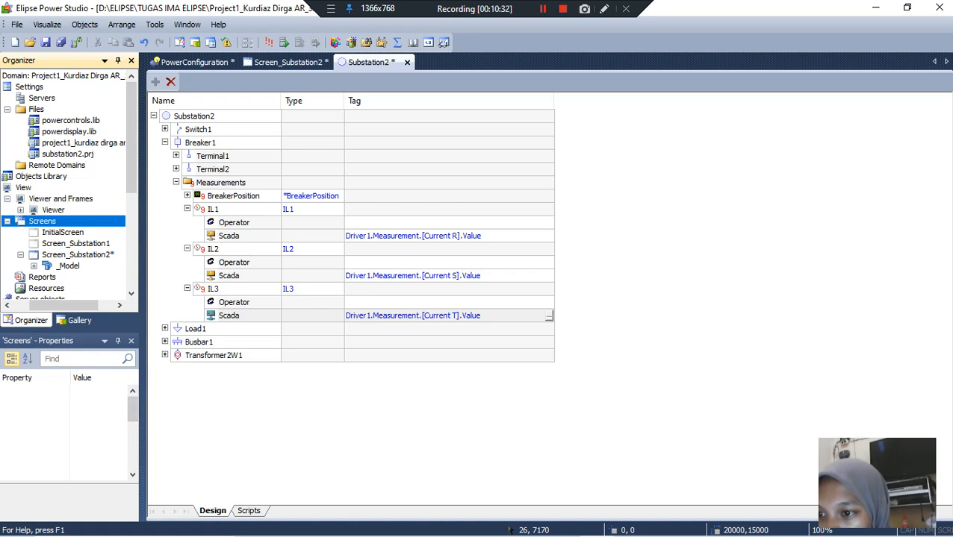
key("Up")
key("Up")
key("Up")
key("Left")
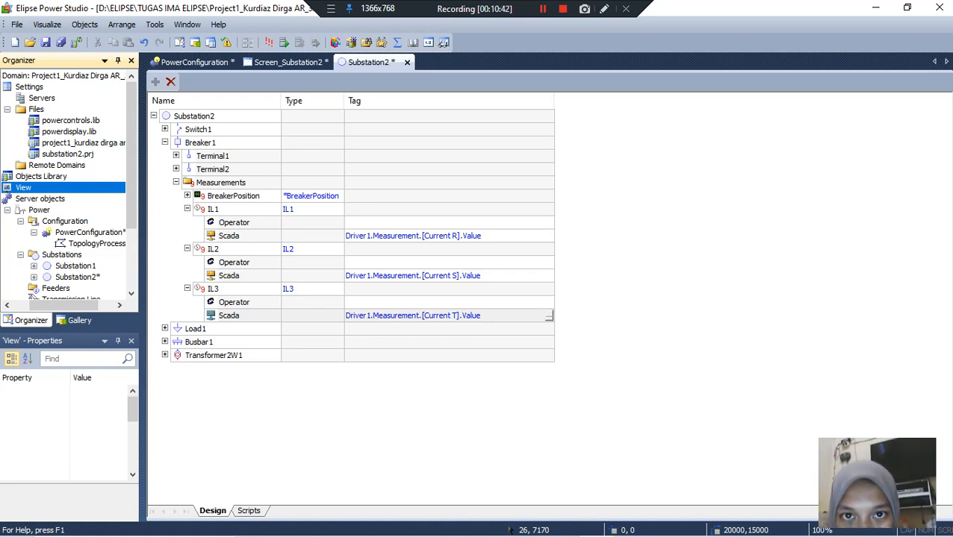
left_click(542, 9)
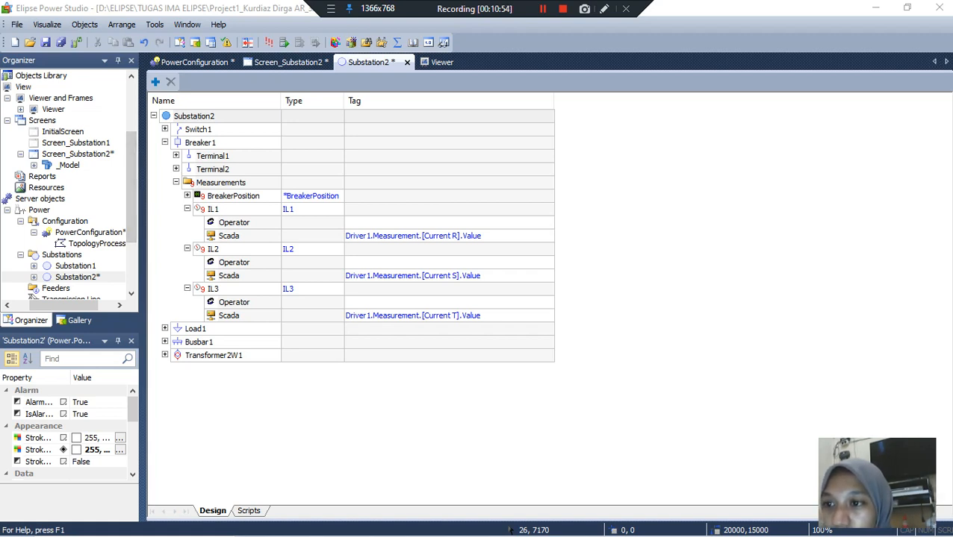
Step: Open the Viewer object from the project's Viewer and Frames folder
scroll(131, 172, "up", 3)
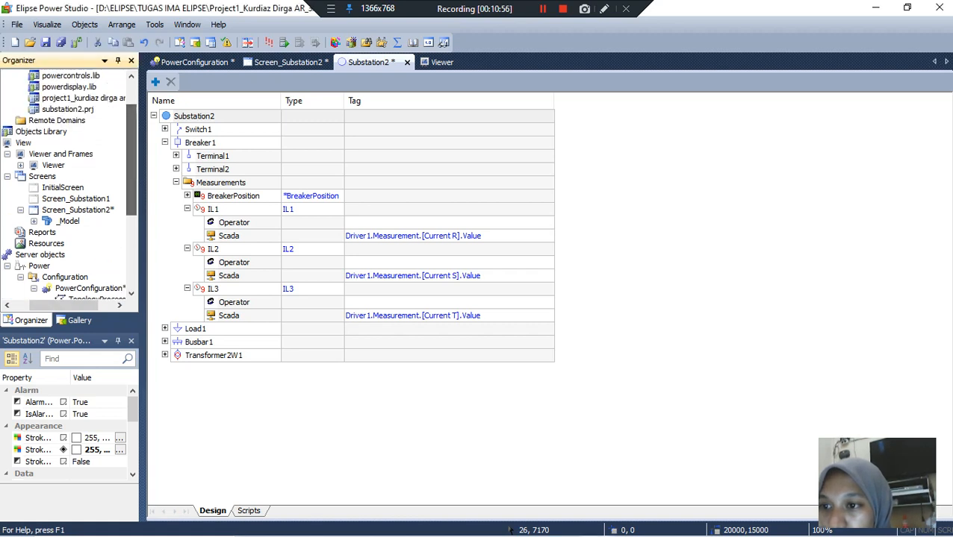
double_click(20, 156)
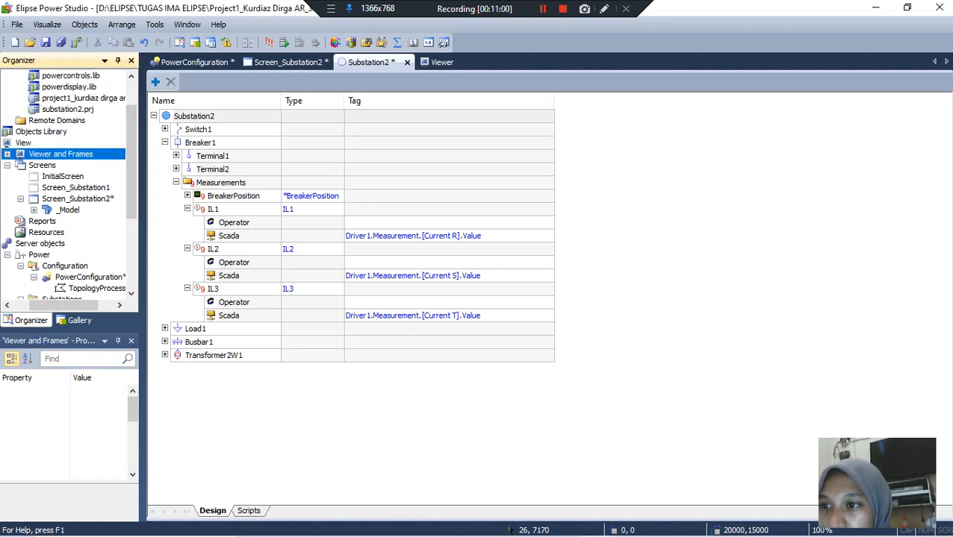
double_click(20, 156)
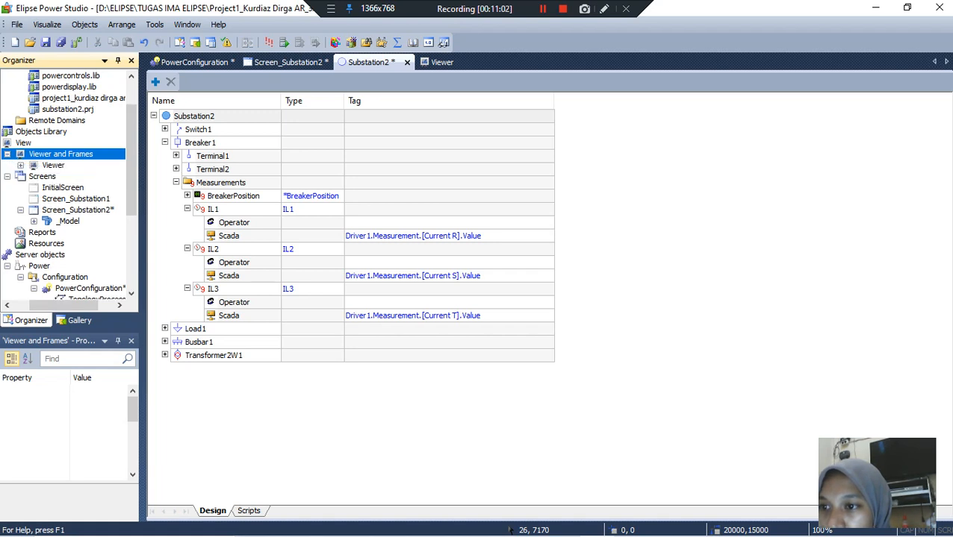
double_click(53, 165)
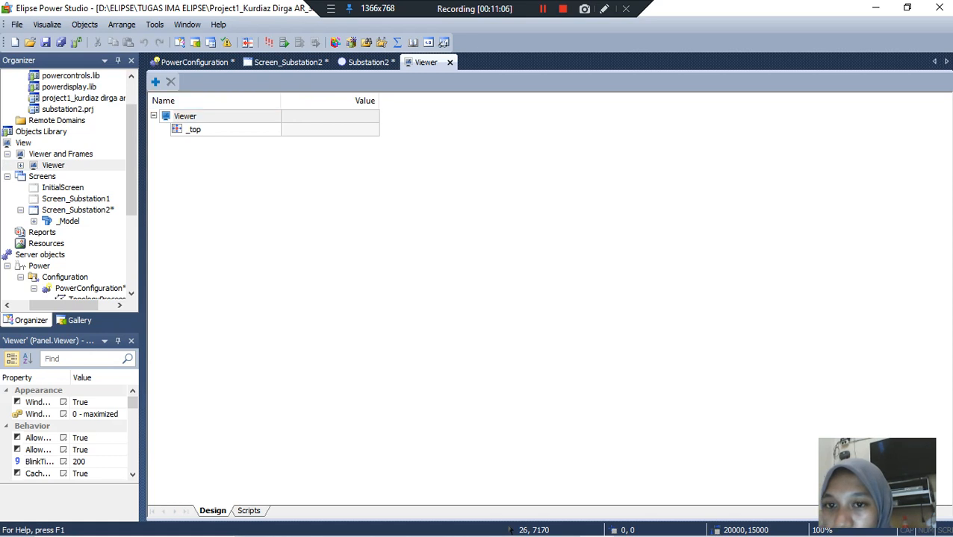
Step: Set the Viewer's InitialScreen property to Screen_Substation2
scroll(71, 433, "down", 3)
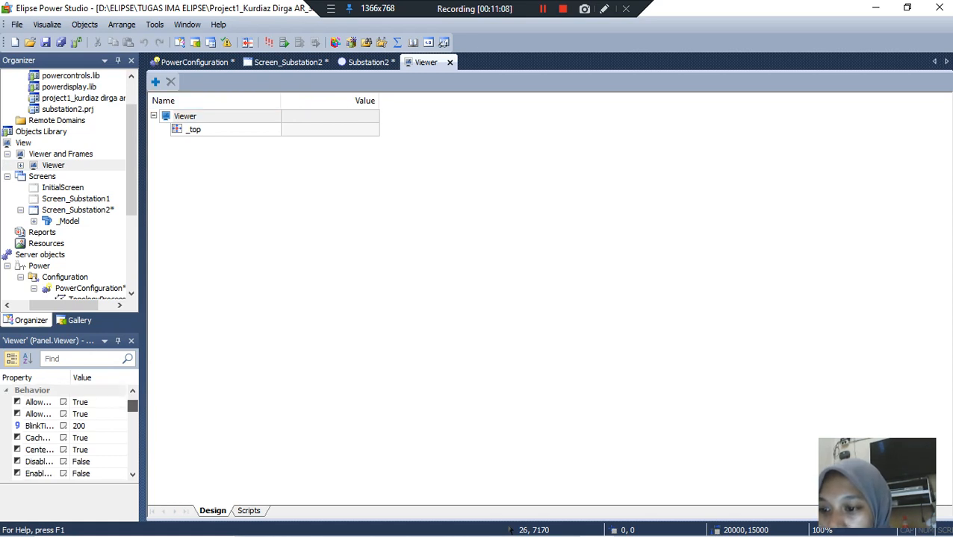
scroll(70, 432, "down", 5)
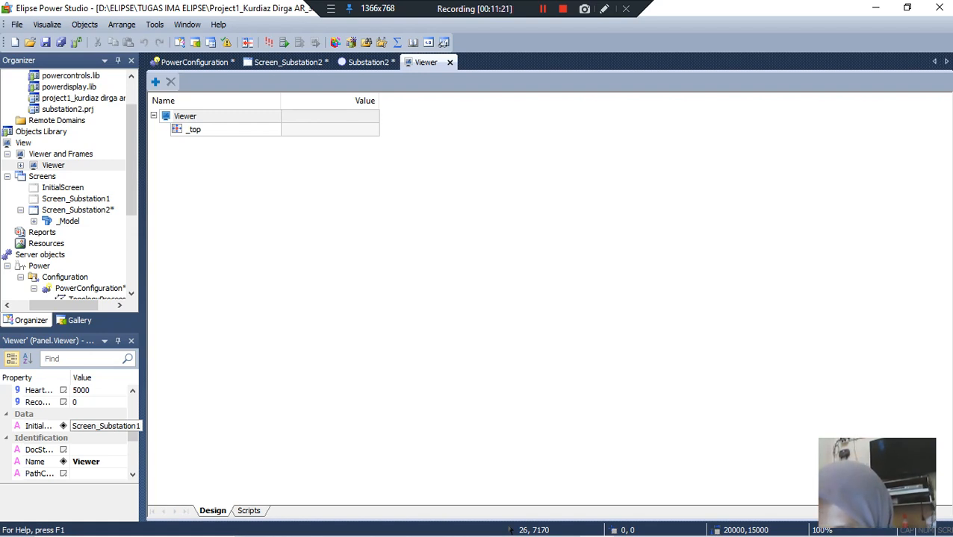
left_click(105, 426)
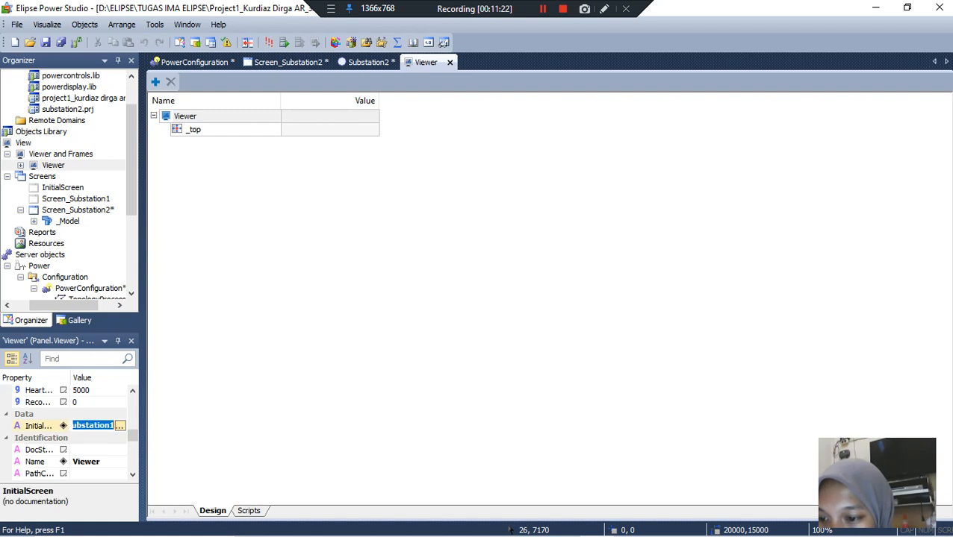
left_click(121, 426)
left_click(322, 197)
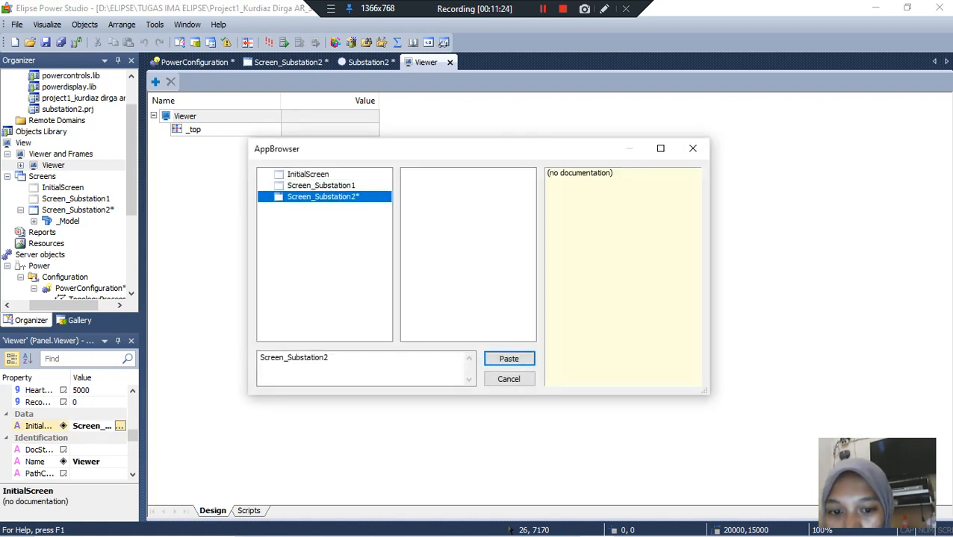
left_click(508, 359)
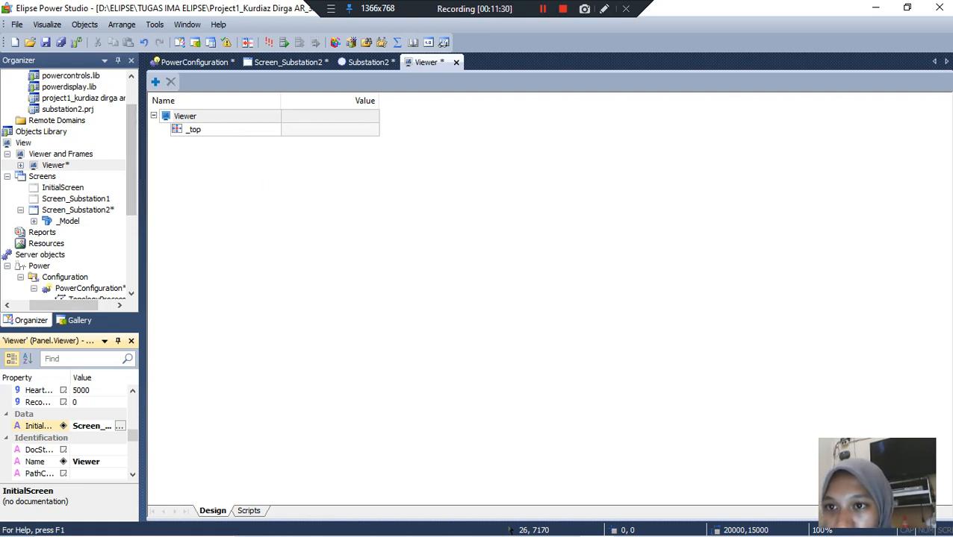
Step: Start running the current domain
scroll(69, 187, "up", 2)
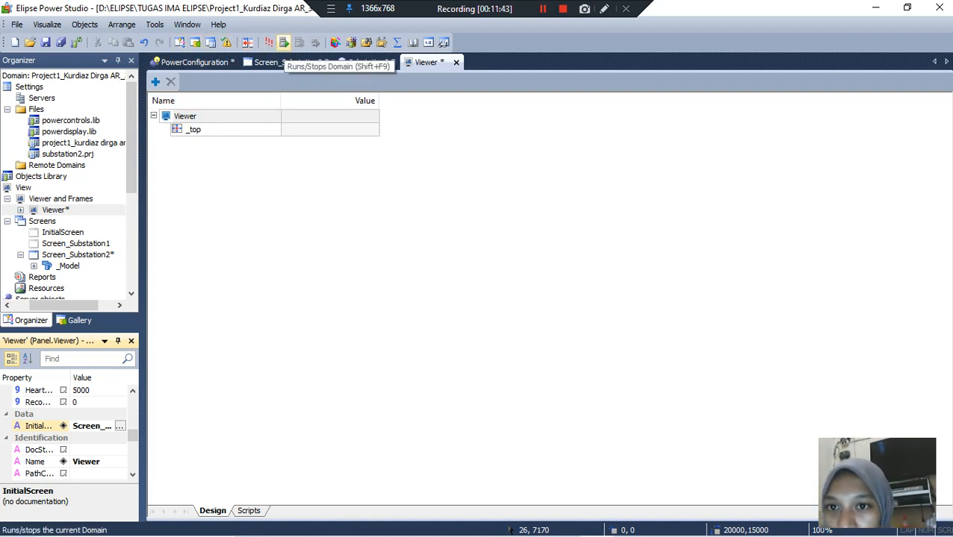
left_click(283, 45)
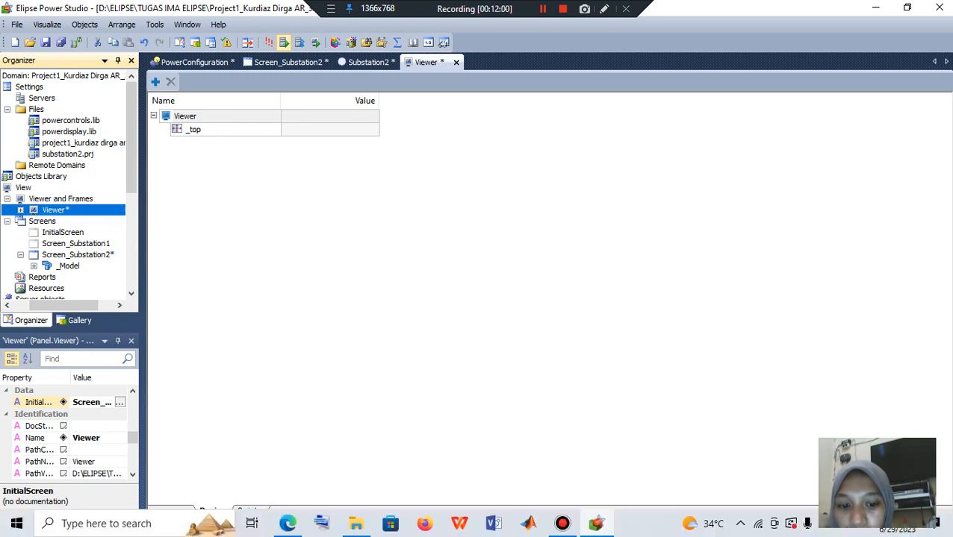
mouse_move(596, 523)
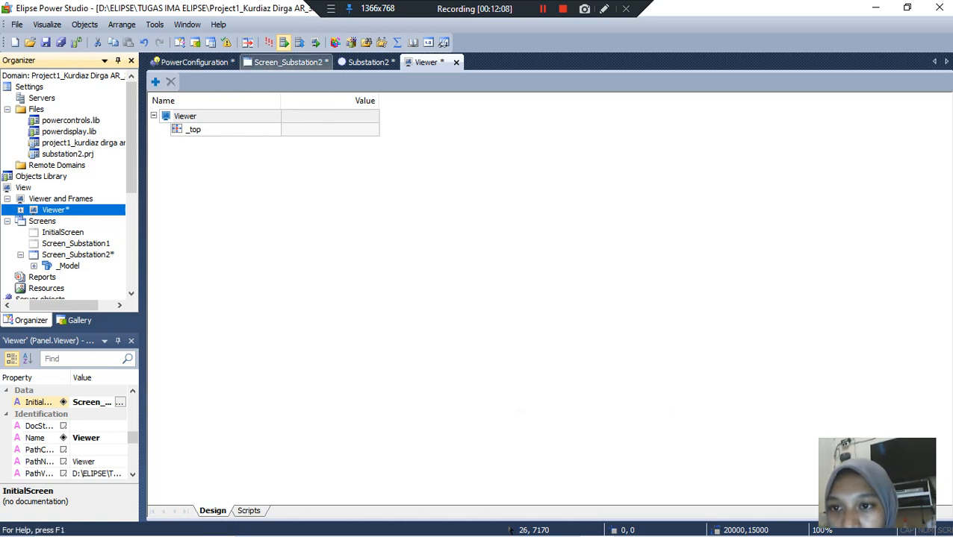
Step: Save the project changes from Screen_Substation2 and launch the Viewer application
left_click(287, 62)
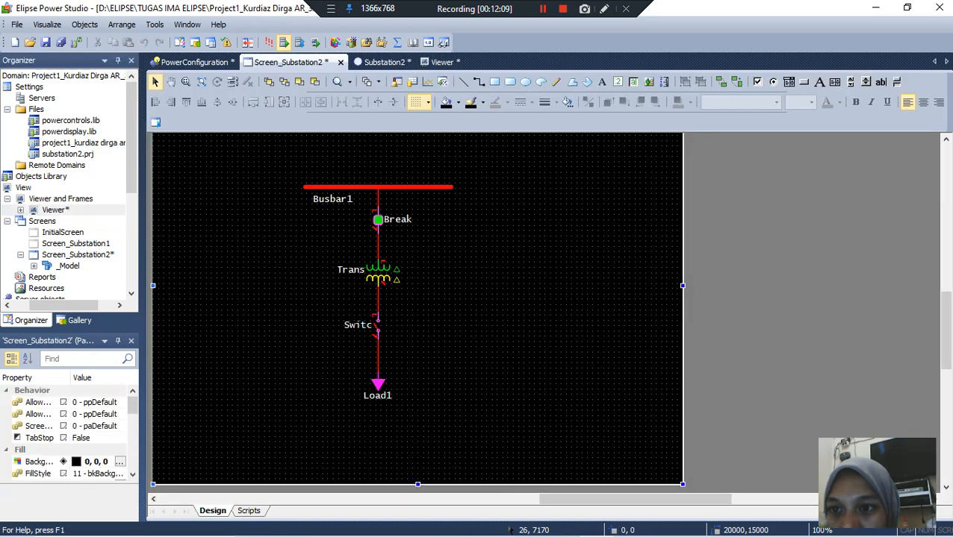
key("ctrl+s")
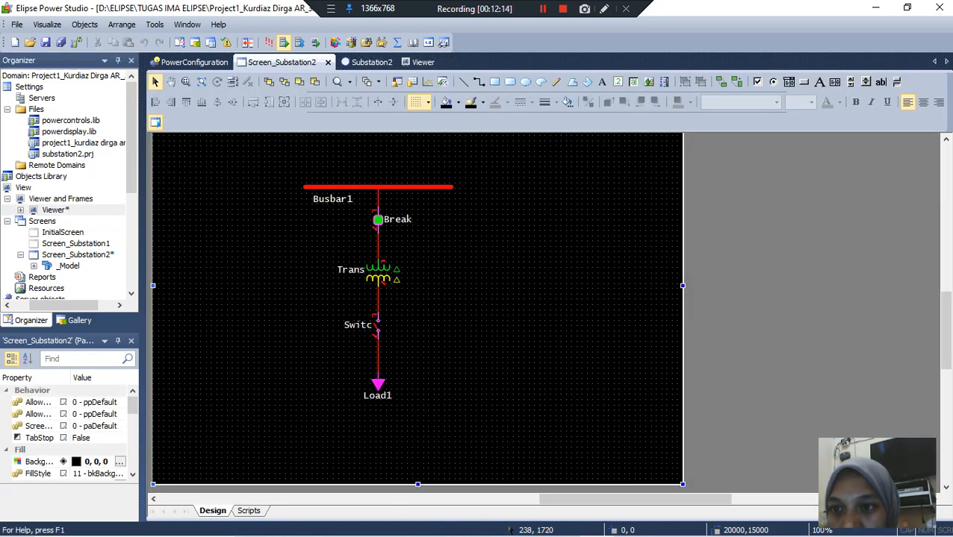
left_click(315, 43)
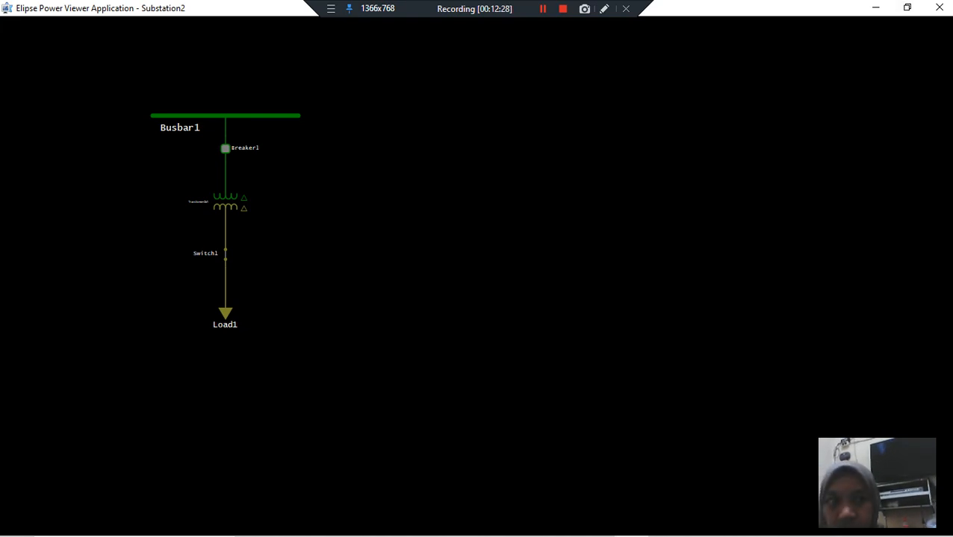
Step: Switch from the running Viewer back to the Screen_Substation2 design in Elipse Power Studio
mouse_move(529, 535)
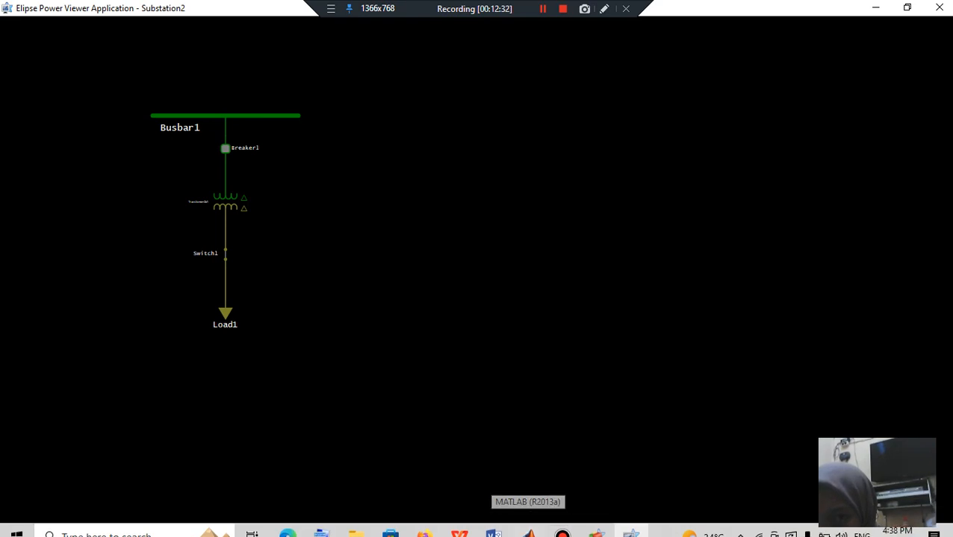
left_click(543, 8)
left_click(542, 8)
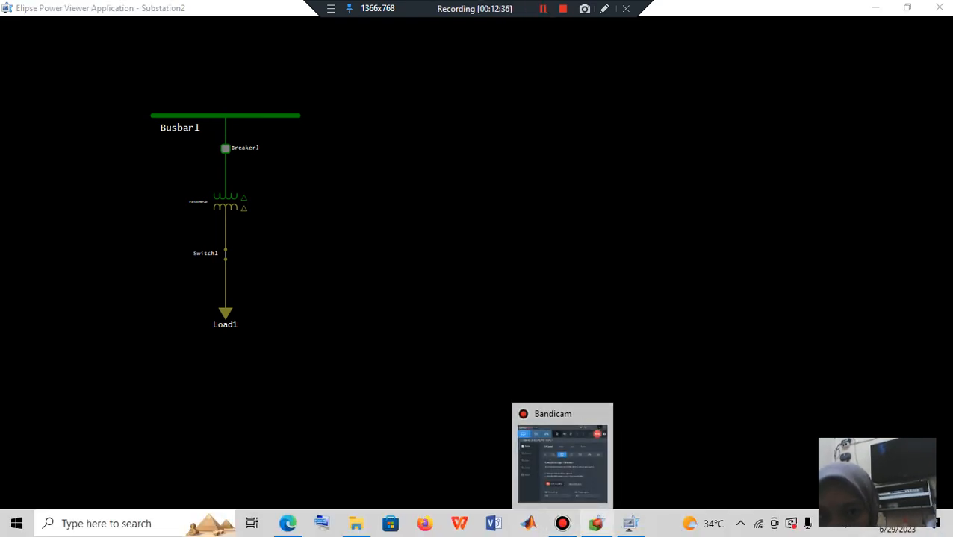
left_click(595, 524)
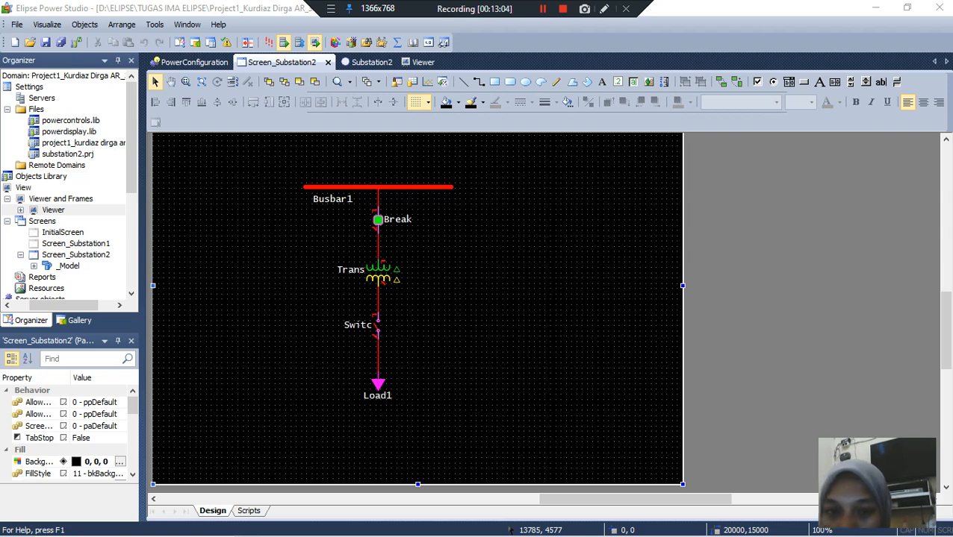
Step: Insert an XPowerDisplay on Screen_Substation2, in the empty area to the right of the breaker
right_click(518, 210)
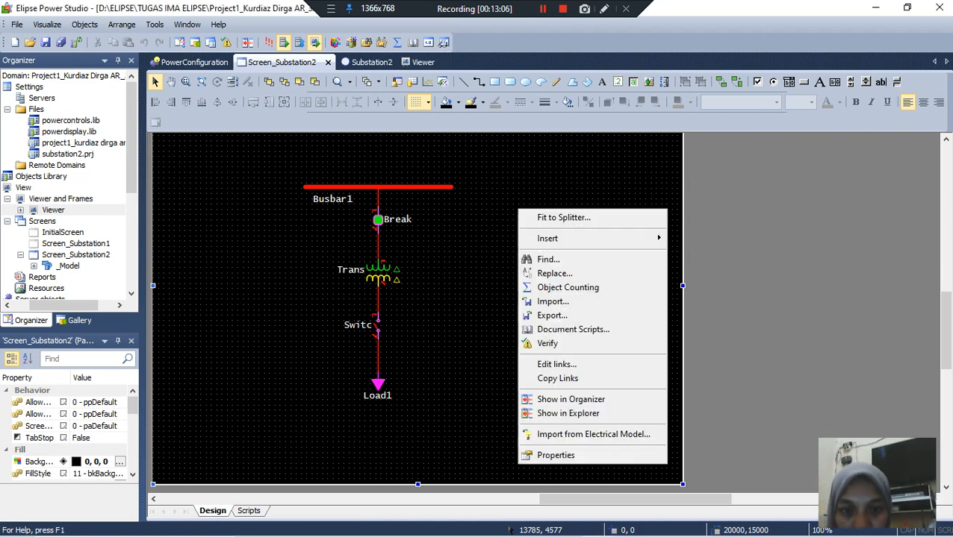
mouse_move(556, 239)
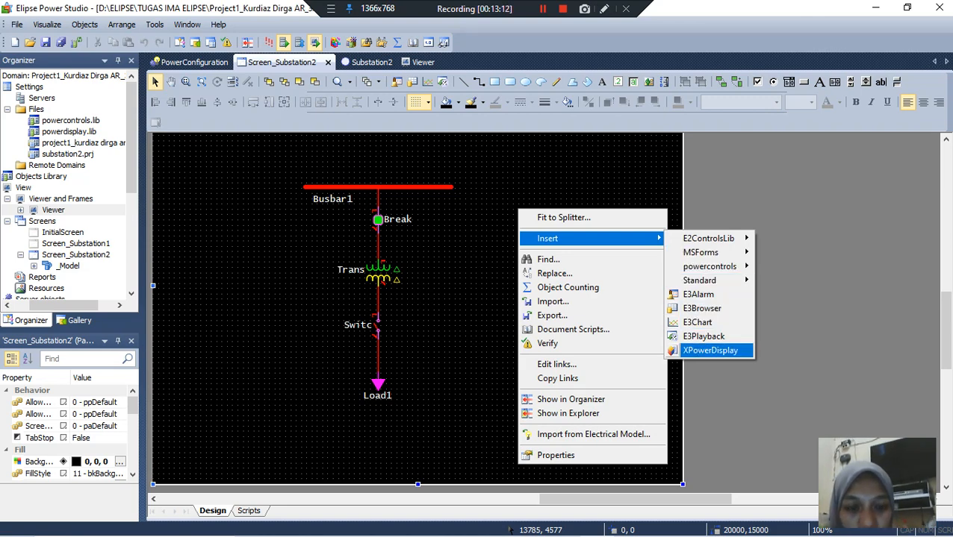
left_click(709, 350)
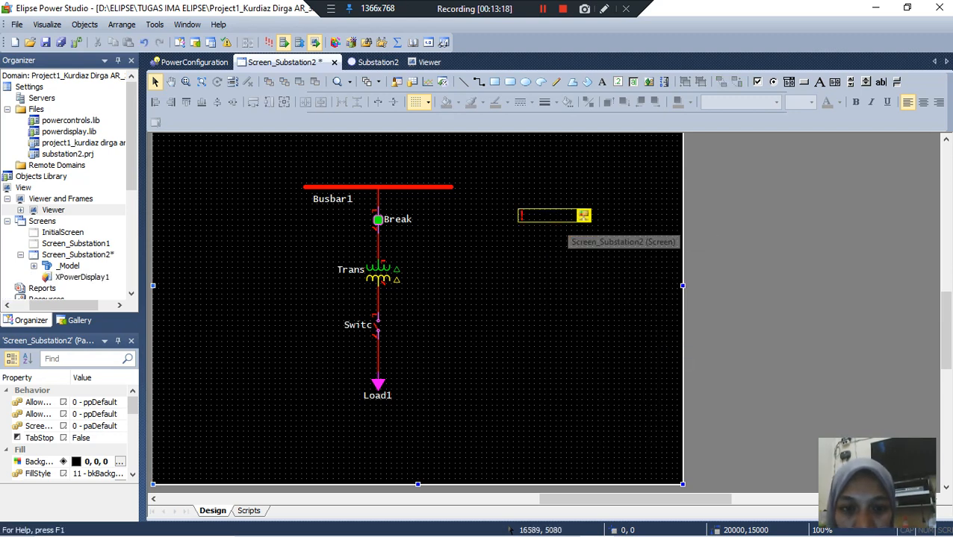
Step: Insert a second XPowerDisplay and align it directly below the first one
right_click(559, 231)
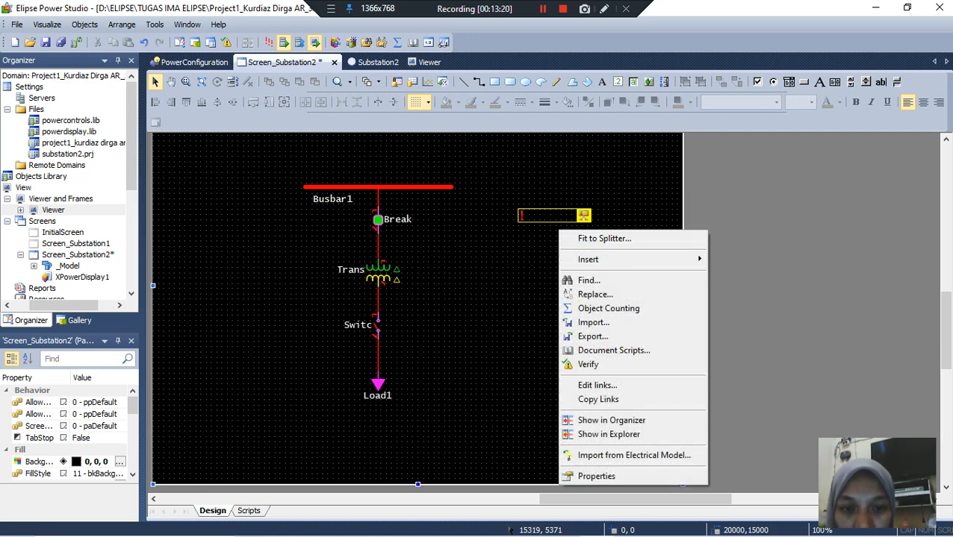
mouse_move(597, 259)
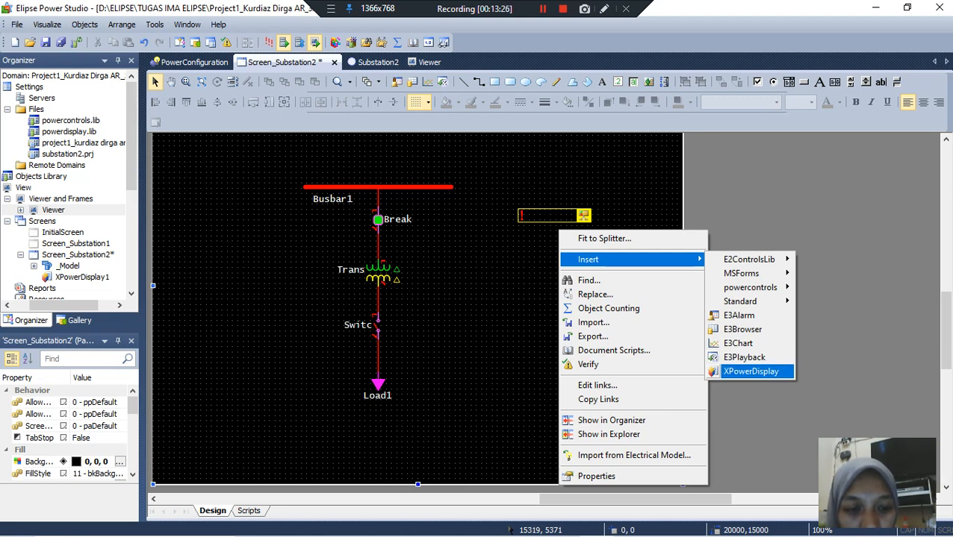
left_click(751, 371)
left_click_drag(622, 233, 587, 237)
Step: Insert a third XPowerDisplay and align it directly below the second one
right_click(583, 266)
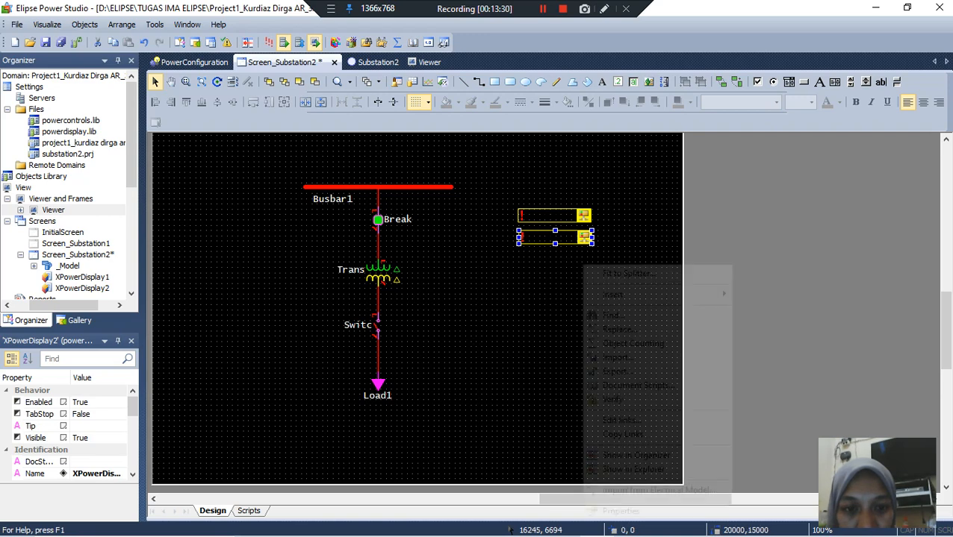
mouse_move(649, 294)
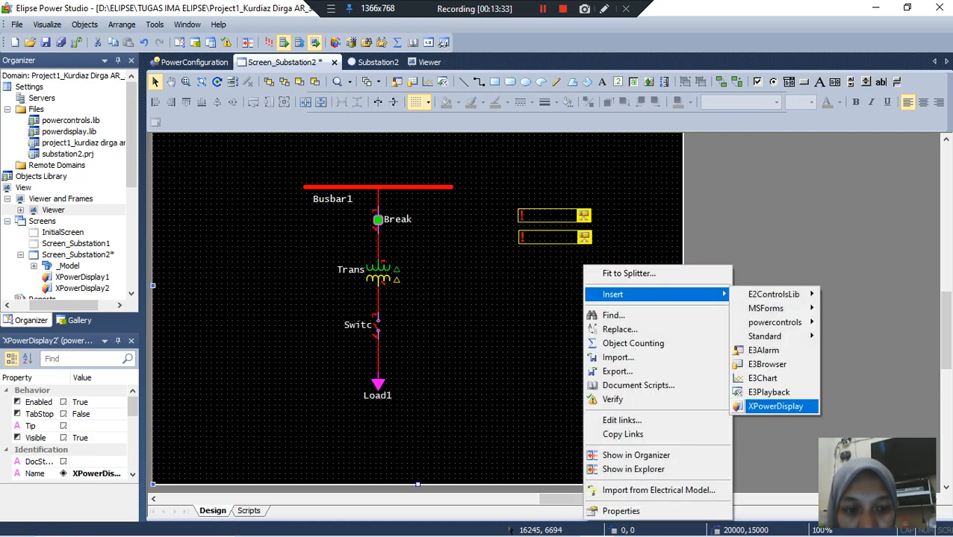
left_click(774, 406)
left_click_drag(620, 272, 555, 258)
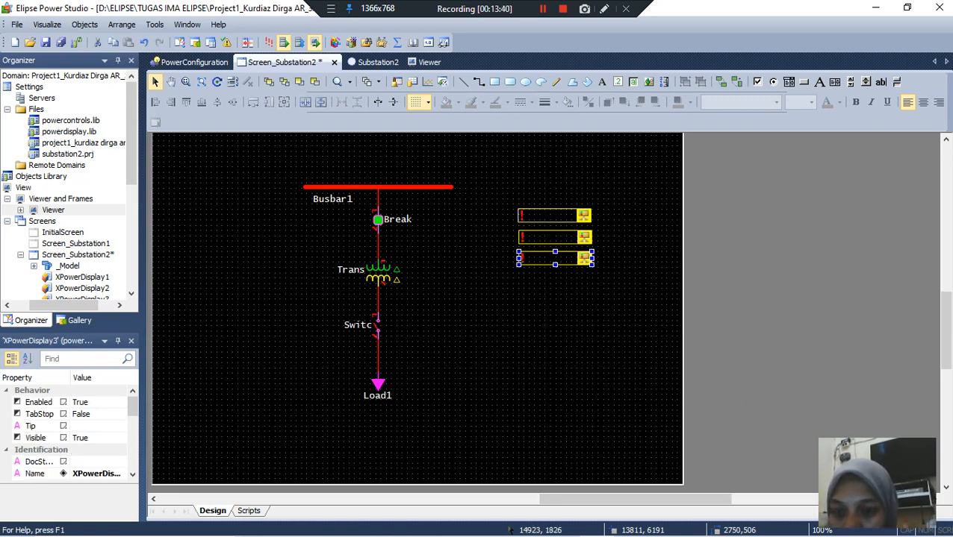
left_click(543, 9)
left_click(542, 9)
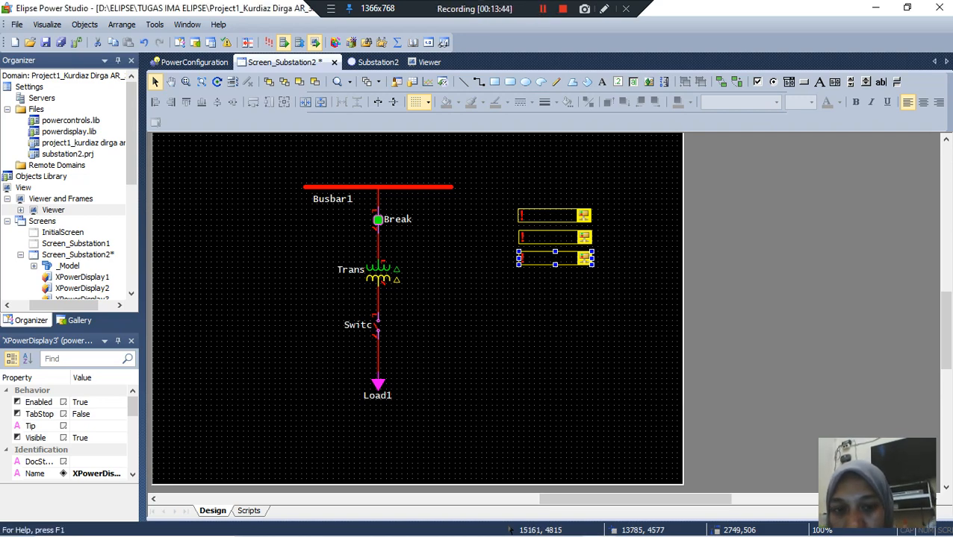
Step: Link the Measurement property of XPowerDisplay1 to Driver1.Measurement.[Current R]
left_click(553, 216)
right_click(553, 216)
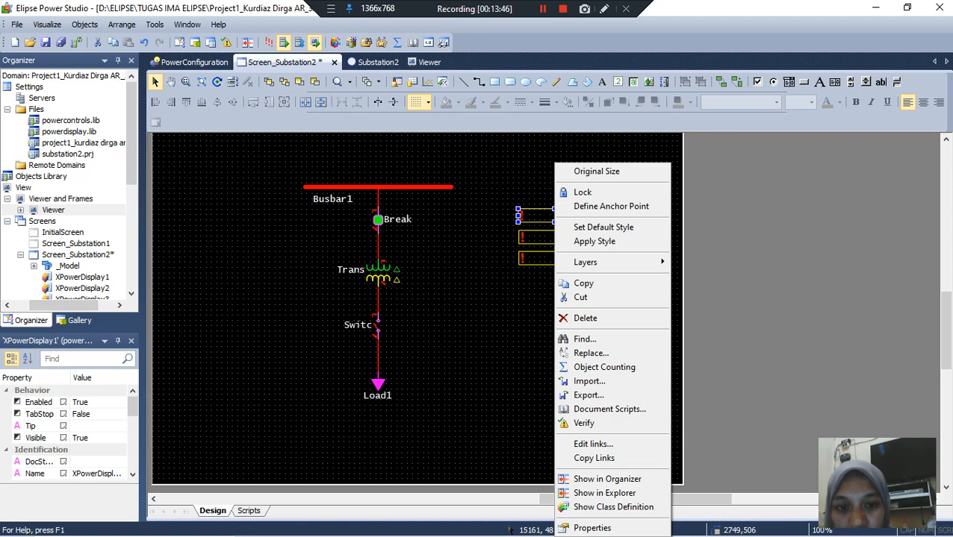
left_click(592, 528)
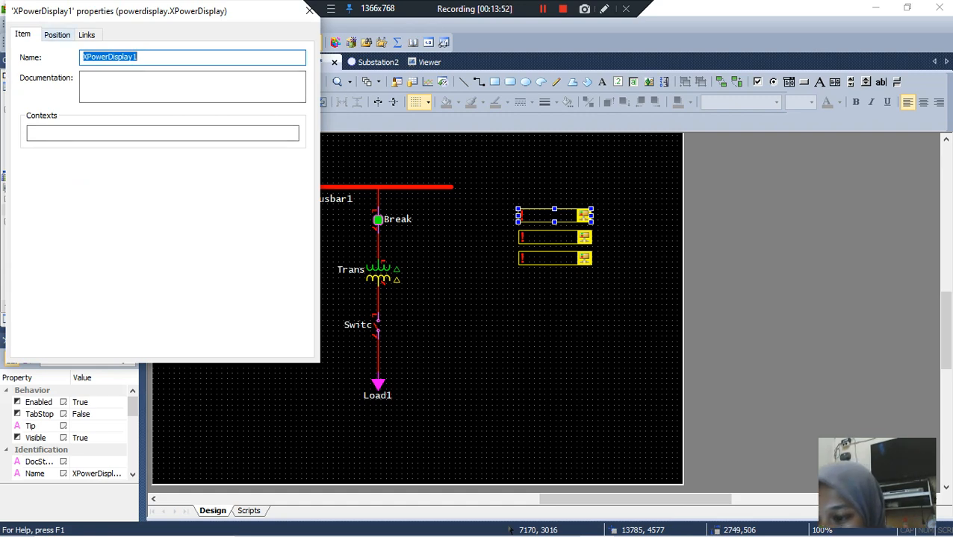
left_click(88, 35)
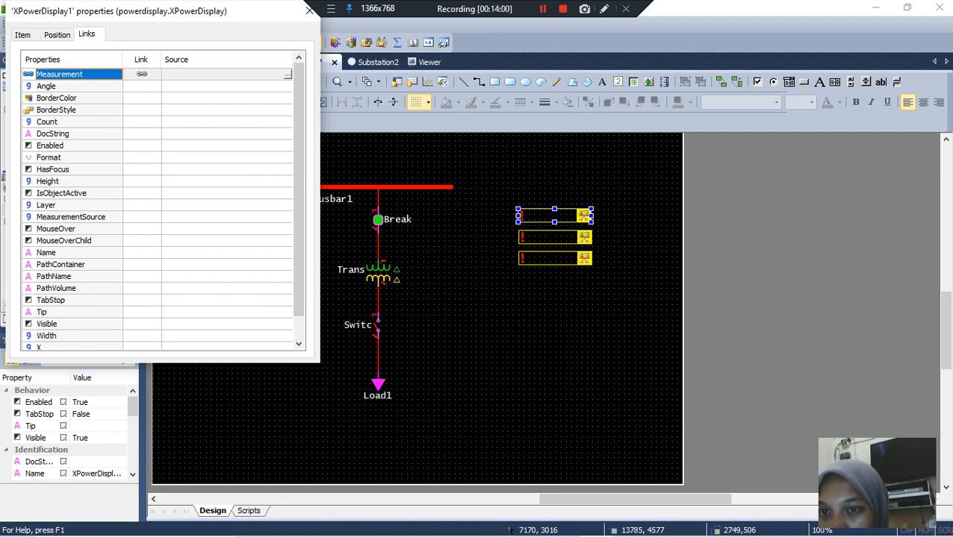
left_click(288, 74)
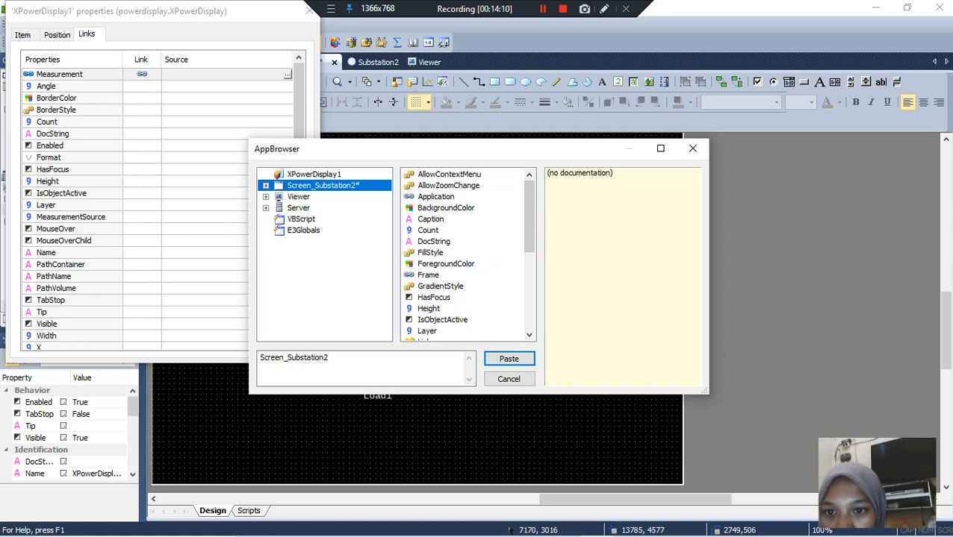
left_click(266, 185)
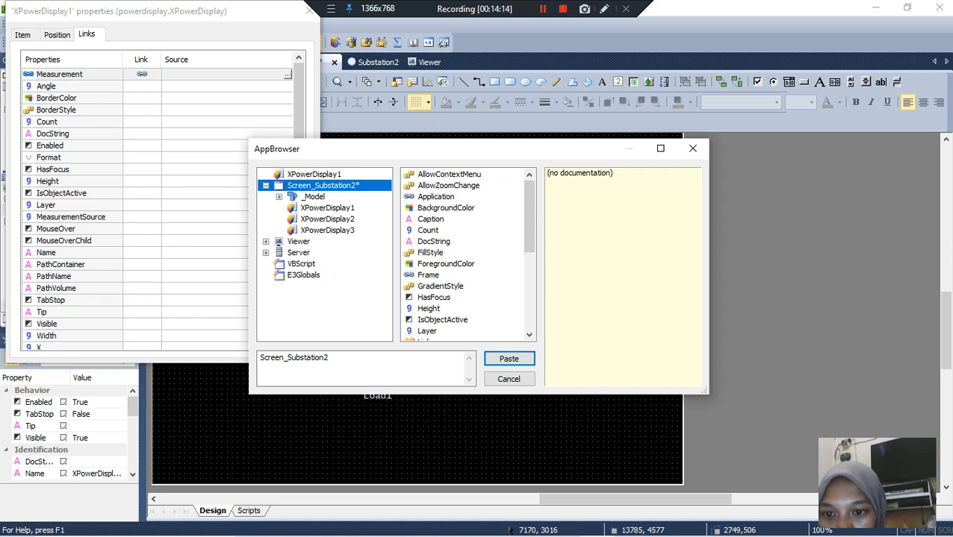
left_click(266, 186)
left_click(266, 207)
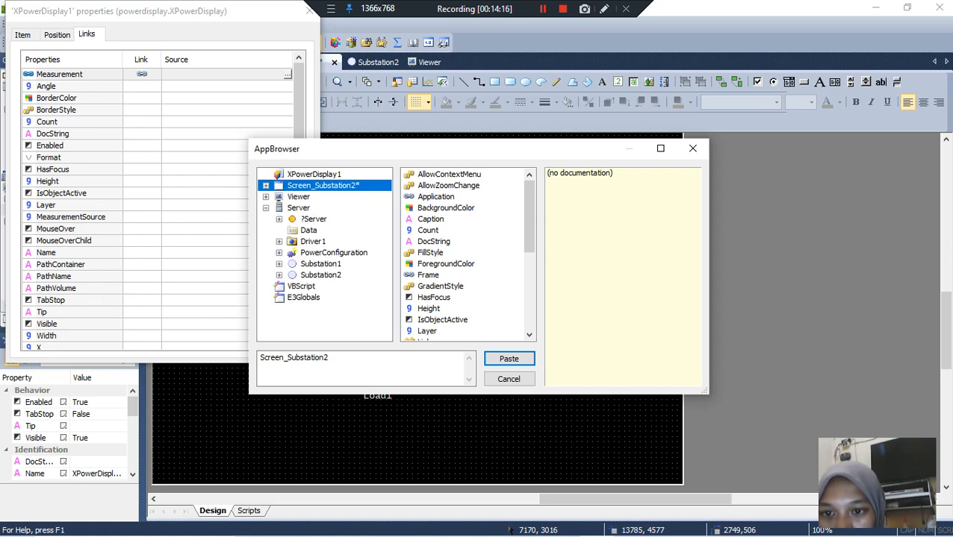
double_click(312, 242)
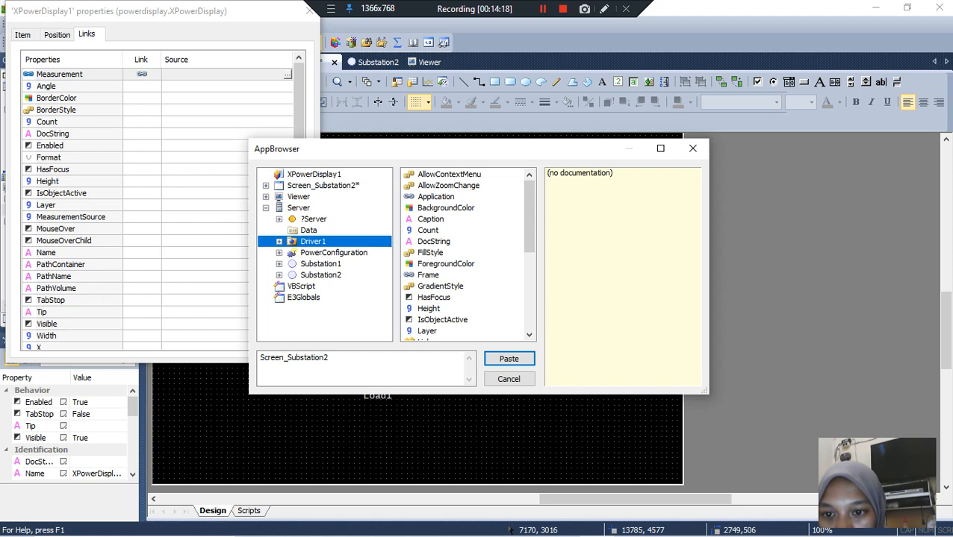
double_click(337, 253)
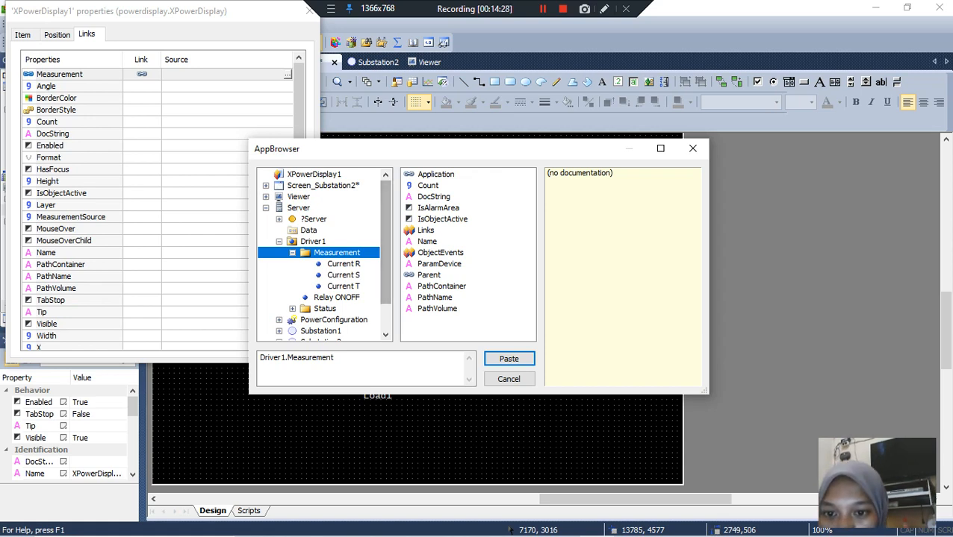
left_click(343, 265)
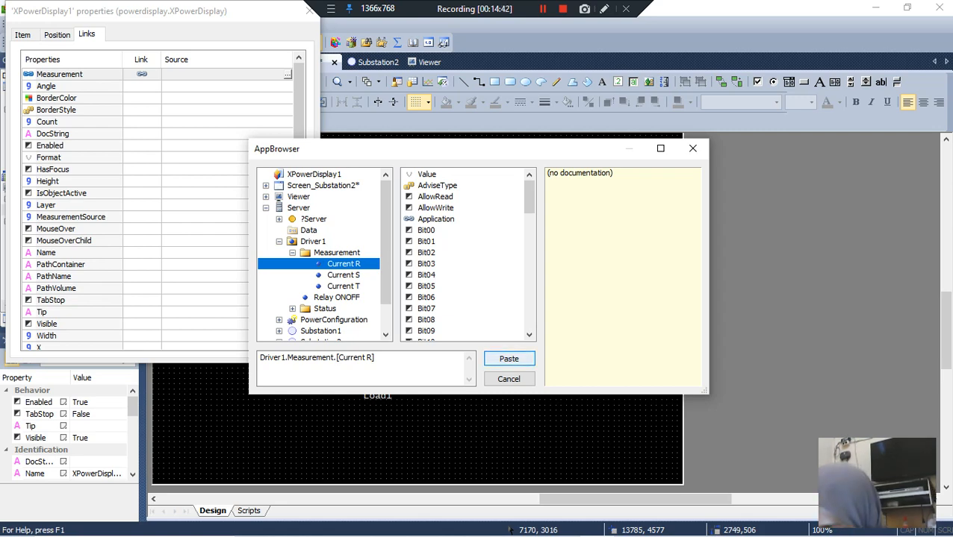
left_click(509, 358)
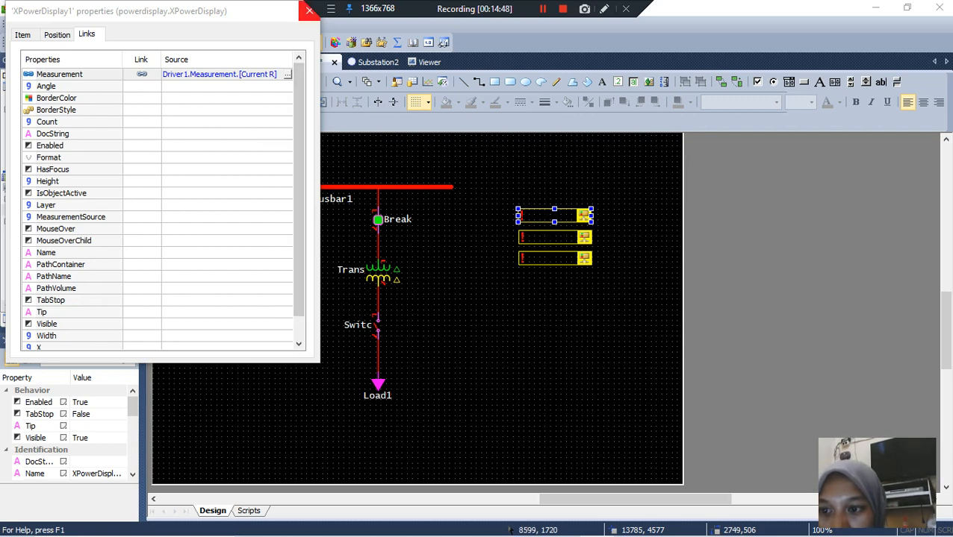
left_click(309, 11)
Step: Link the Measurement property of XPowerDisplay2 to Driver1.Measurement.[Current S]
left_click(556, 239)
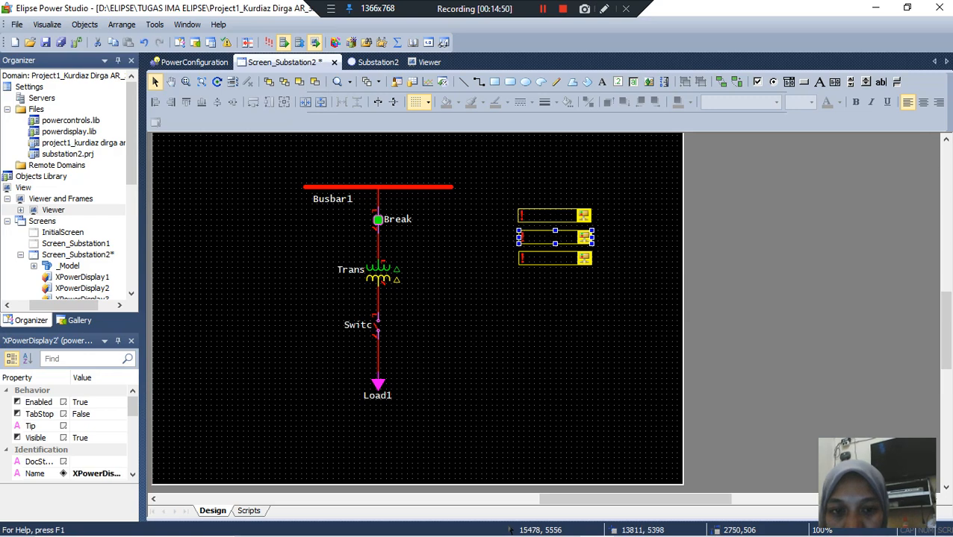
right_click(560, 238)
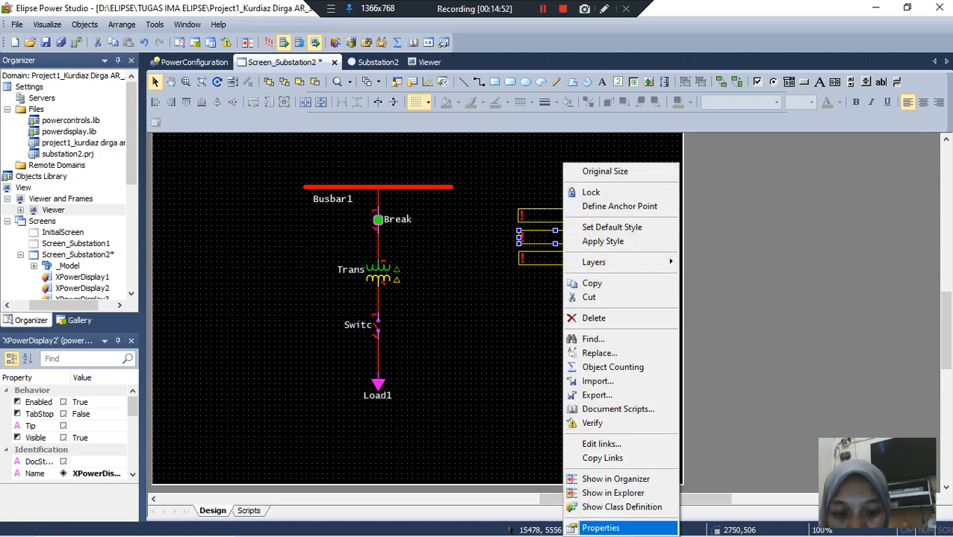
left_click(601, 527)
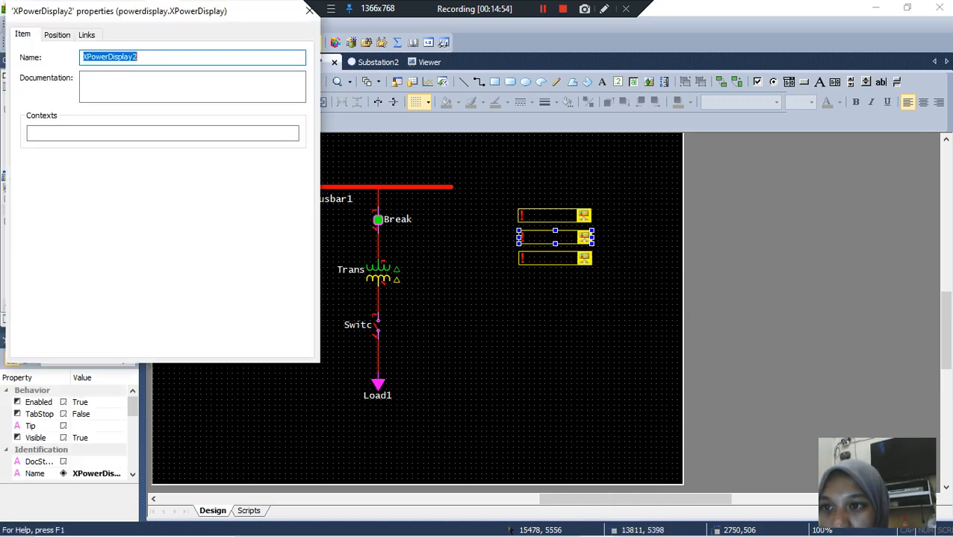
left_click(86, 35)
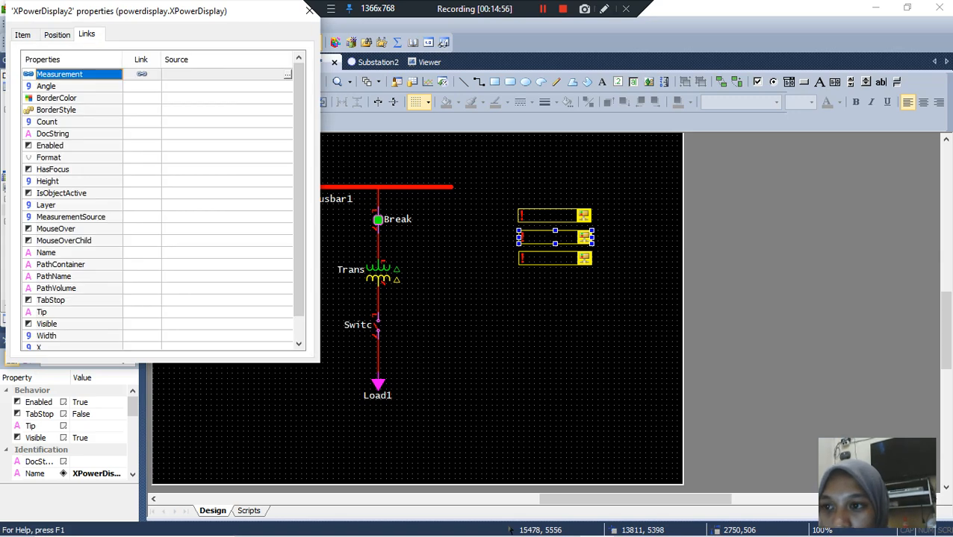
left_click(287, 75)
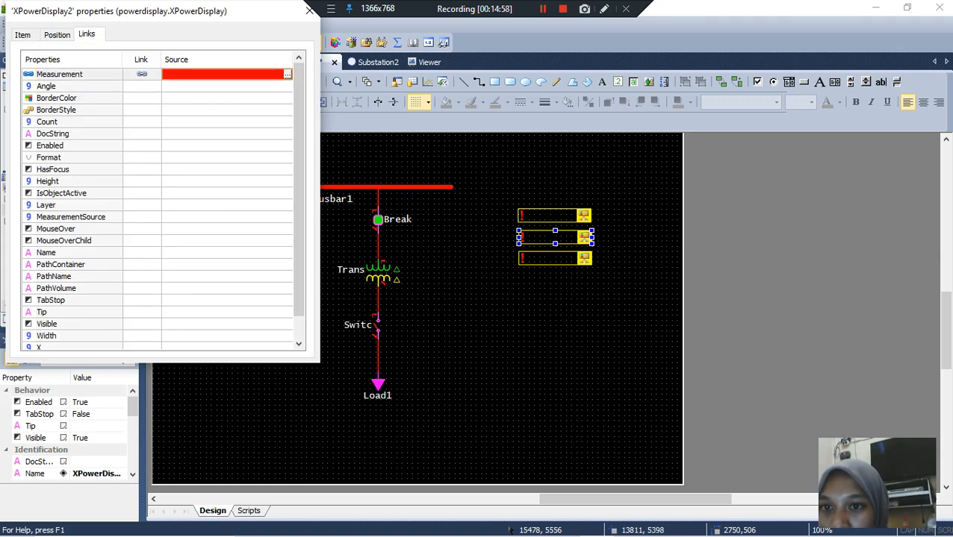
left_click(344, 275)
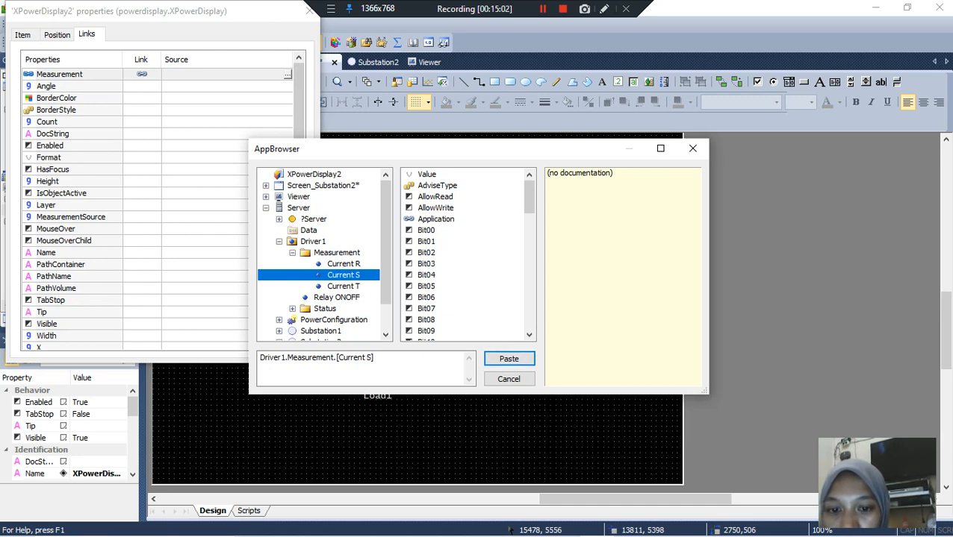
key("Return")
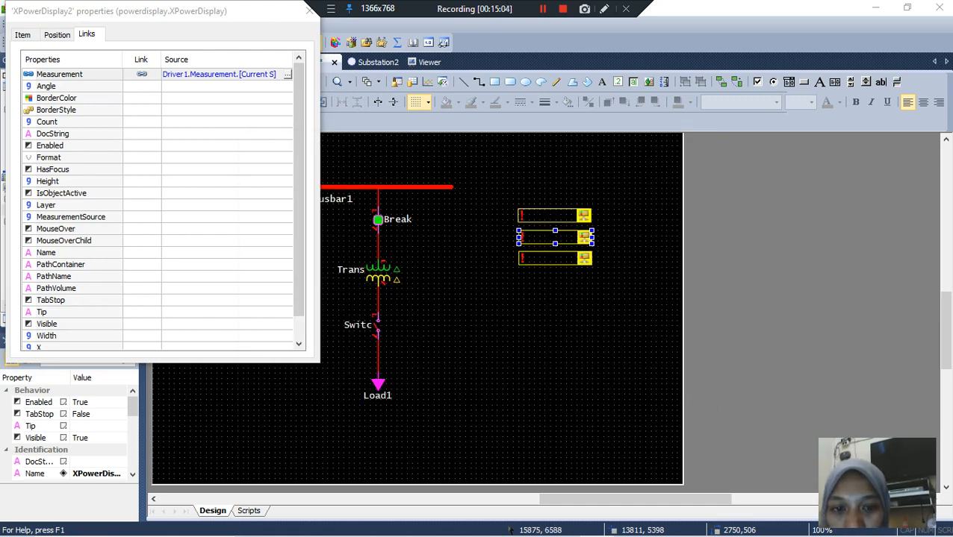
Step: Link the Measurement property of XPowerDisplay3 to Driver1.Measurement.[Current T] and close its properties
left_click(578, 259)
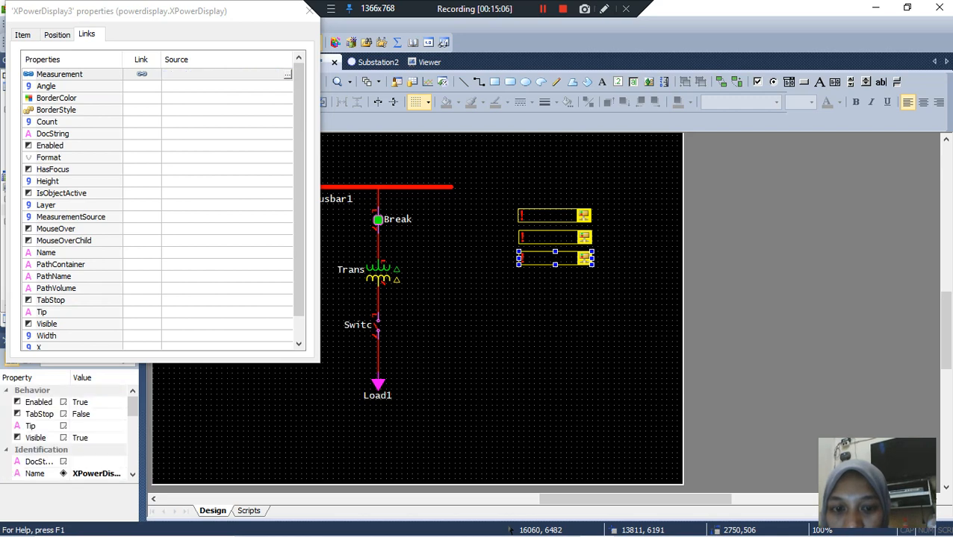
right_click(577, 258)
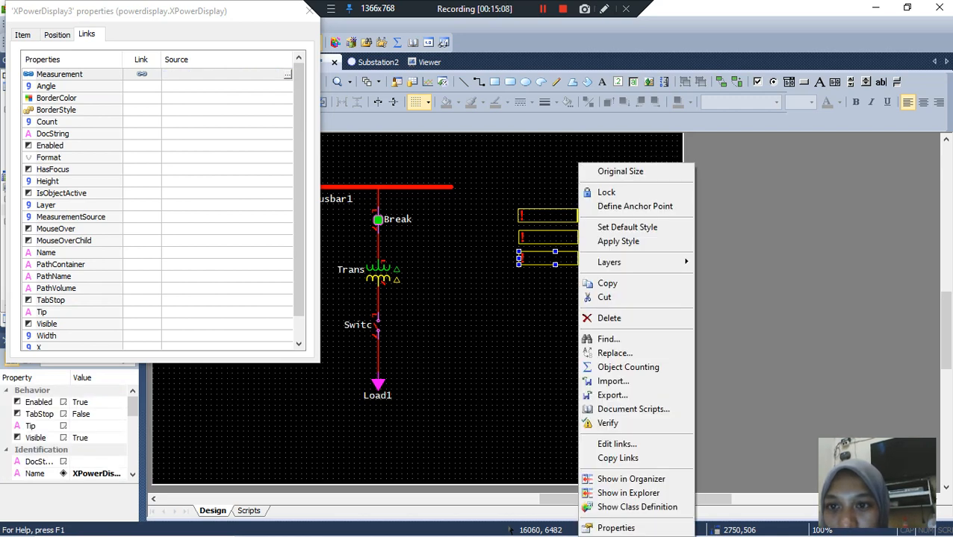
left_click(616, 529)
left_click(287, 75)
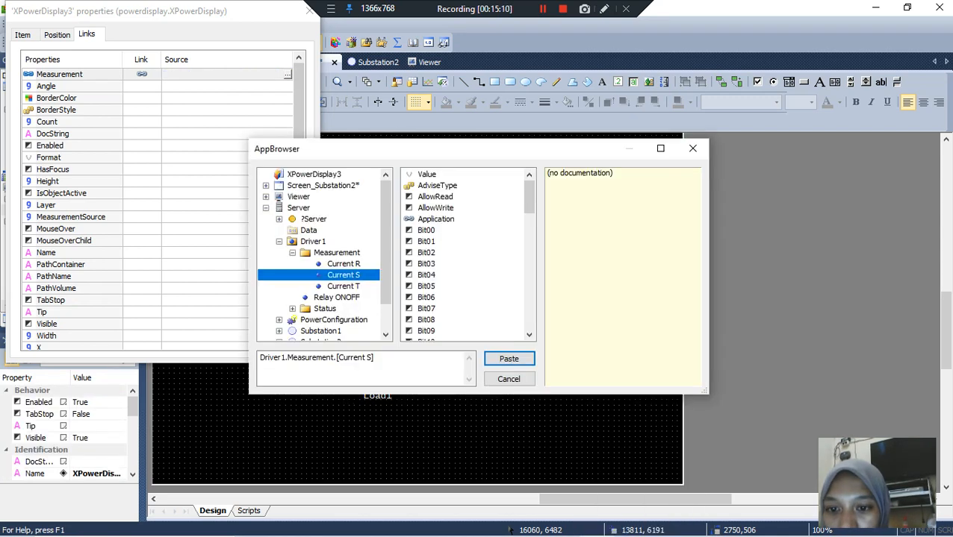
left_click(343, 287)
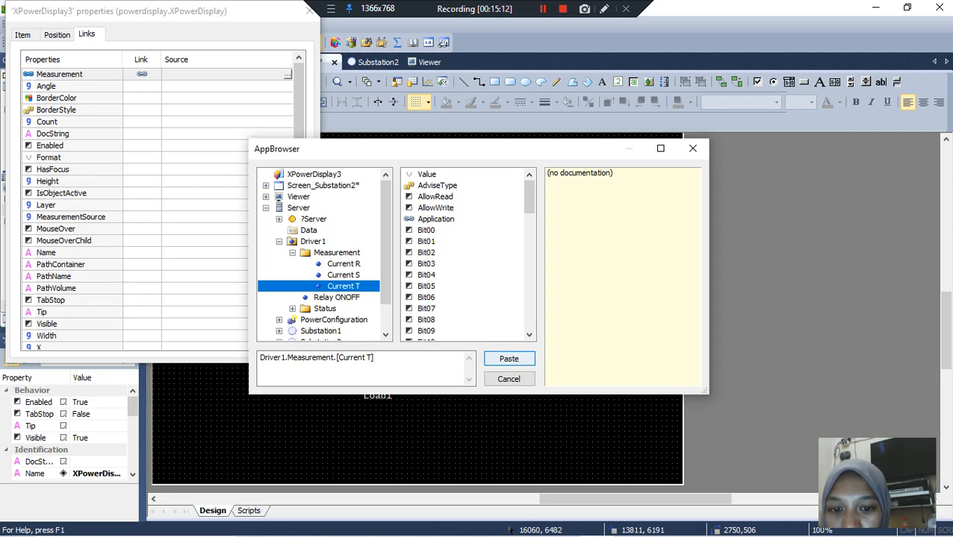
left_click(509, 359)
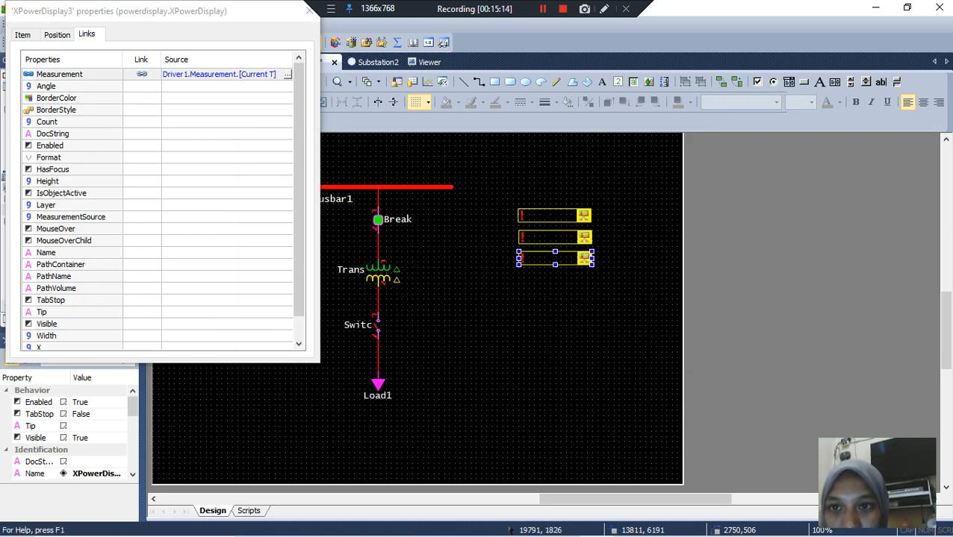
left_click(309, 10)
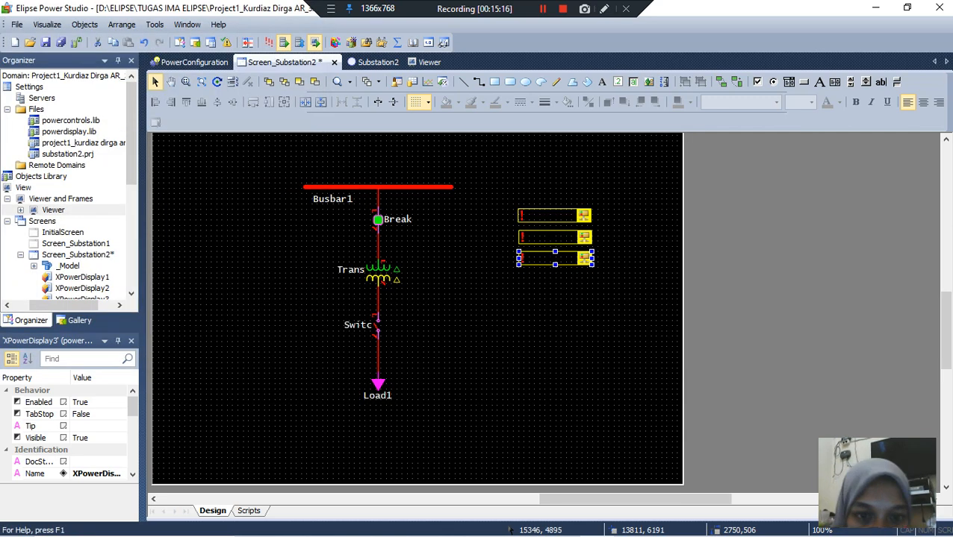
mouse_move(571, 219)
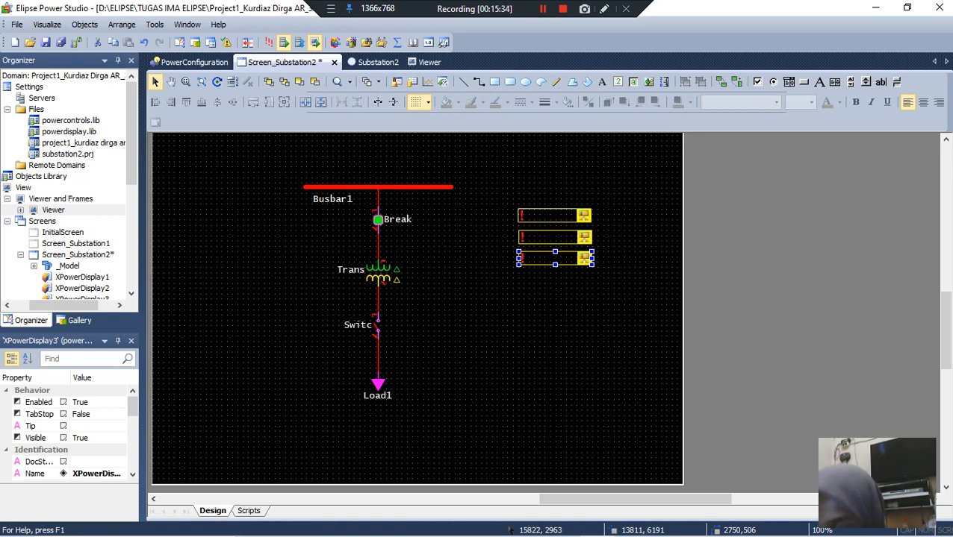
left_click(543, 9)
left_click(542, 9)
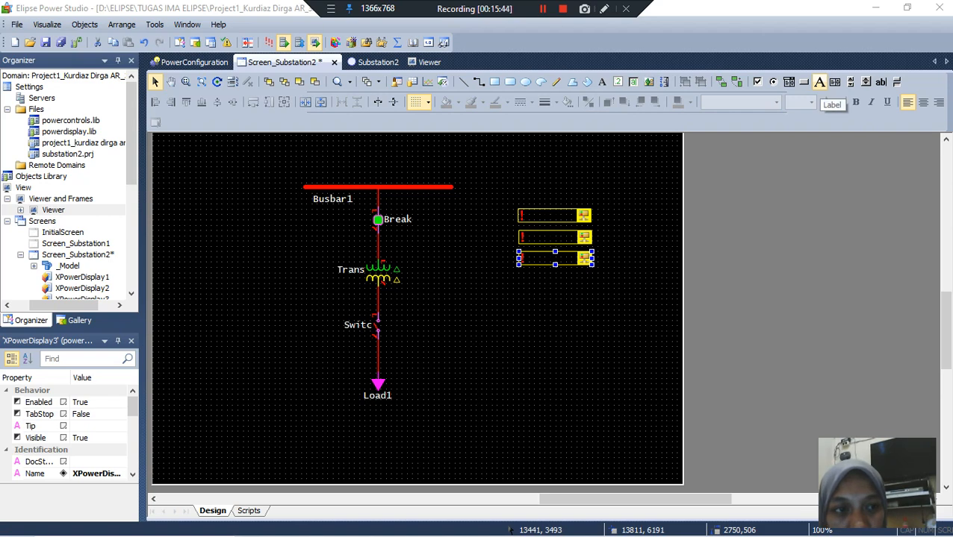
Step: Draw a label about 2408 by 609 units directly to the right of the first power display
left_click(819, 82)
left_click(601, 223)
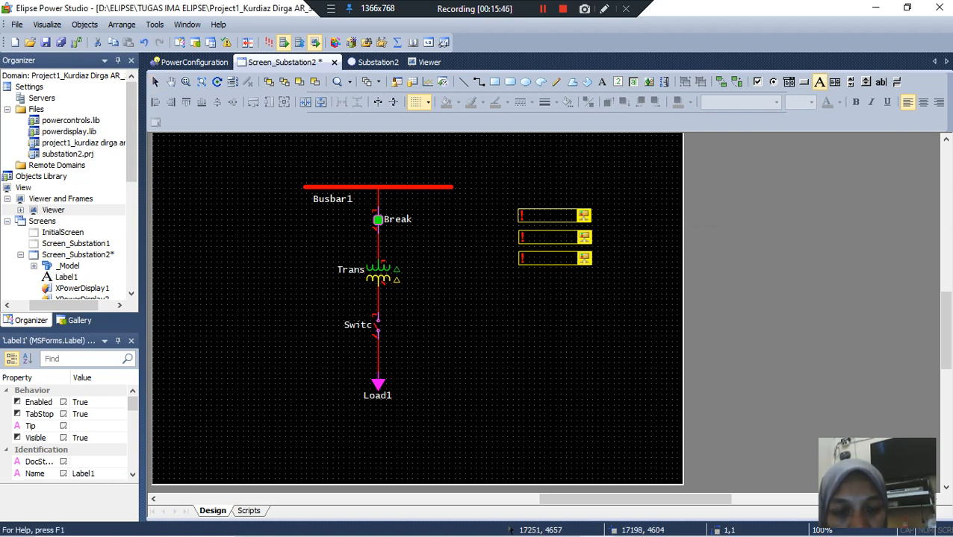
left_click_drag(607, 209, 673, 226)
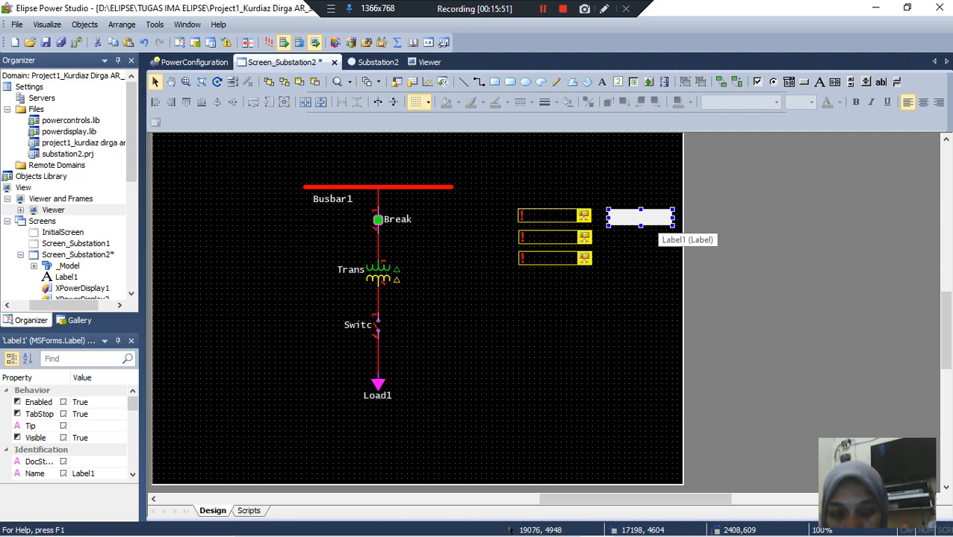
Step: Paste a copy of the label onto Screen_Substation2
left_click(648, 239)
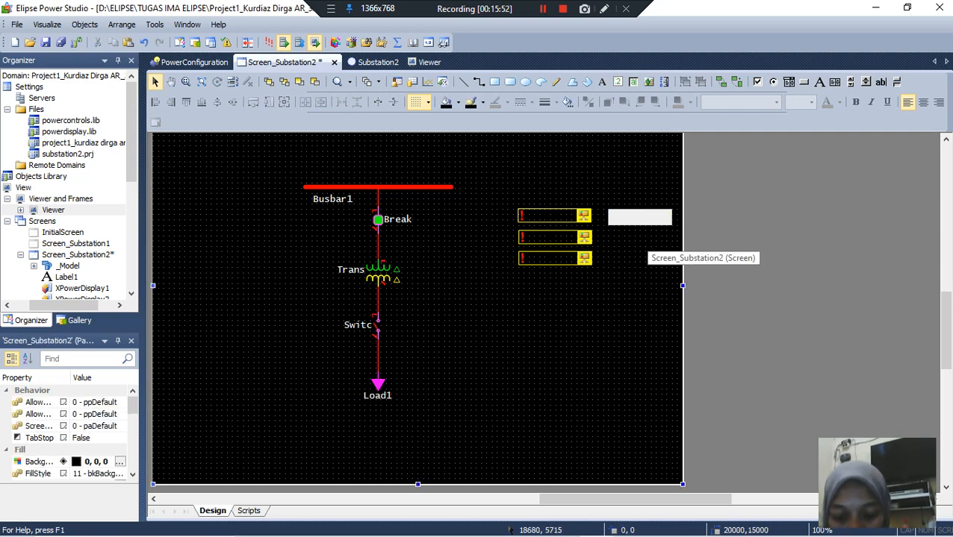
key("ctrl+v")
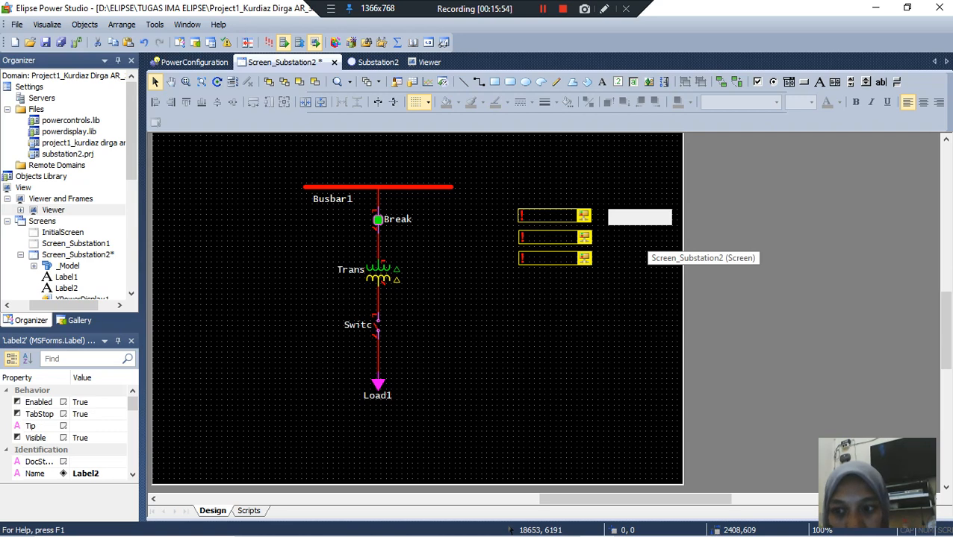
left_click(646, 250)
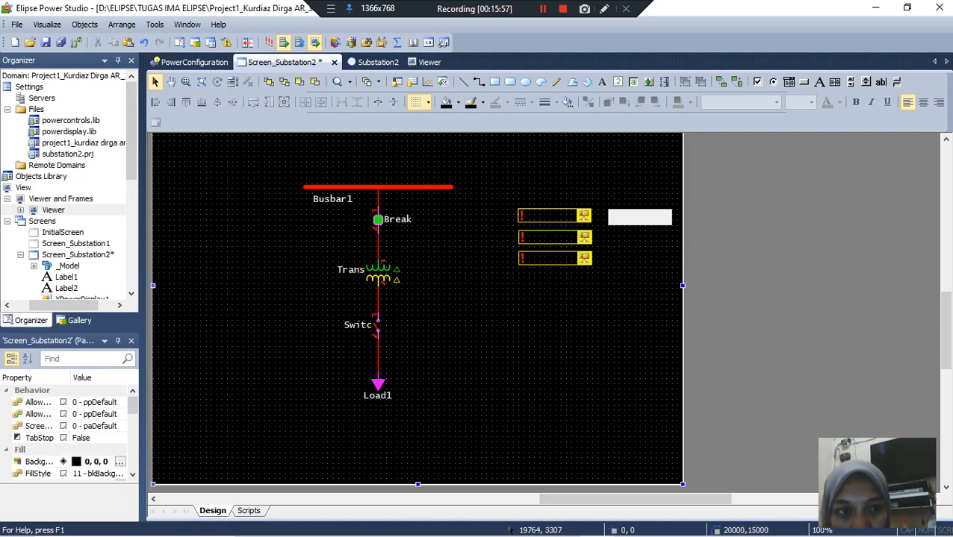
Step: Draw two more labels of about the same size below the first, beside the second and third power displays
left_click(819, 83)
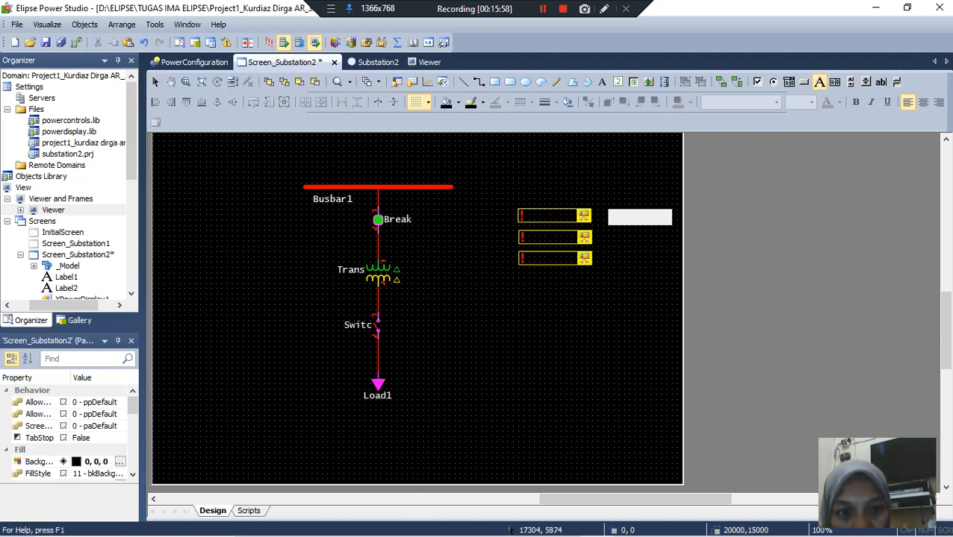
left_click_drag(608, 232, 671, 247)
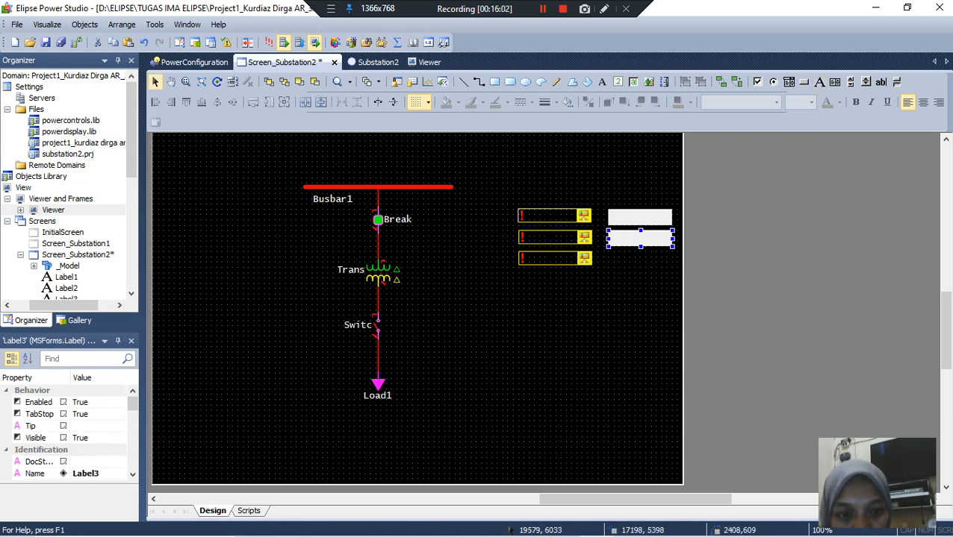
left_click(819, 82)
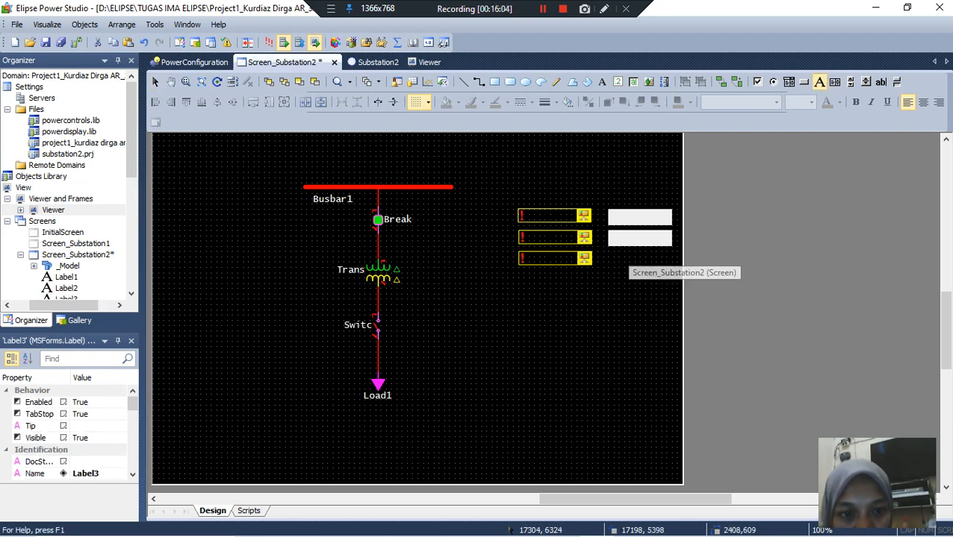
left_click_drag(610, 253, 673, 267)
left_click(640, 217)
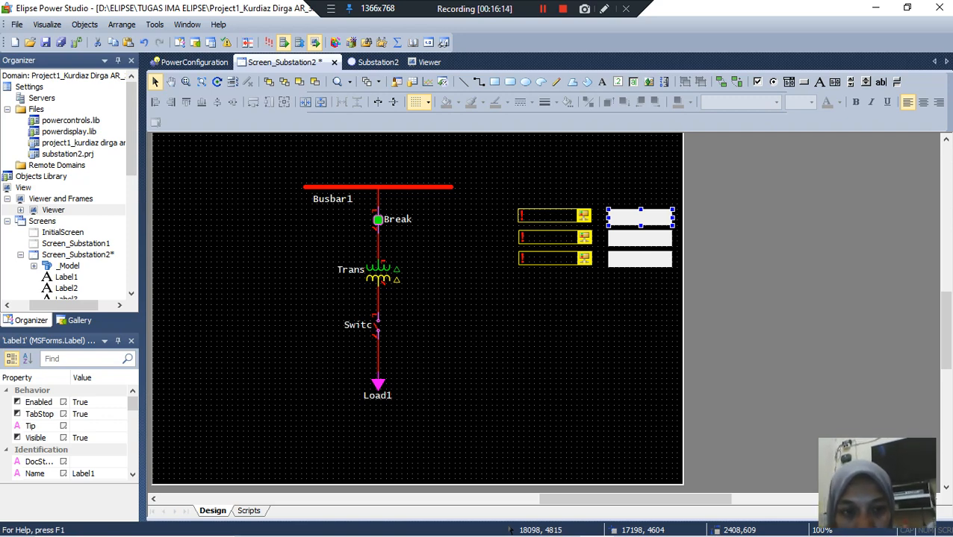
double_click(633, 215)
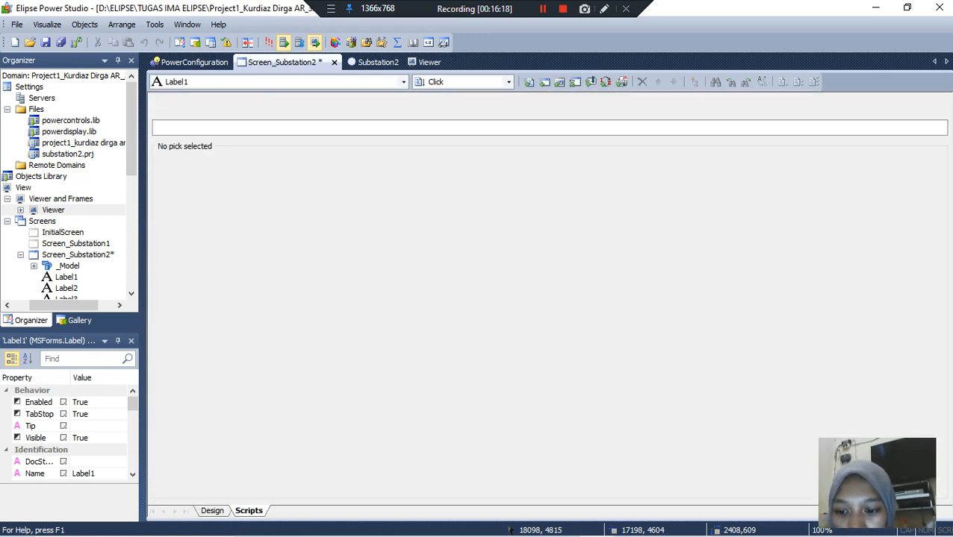
left_click(212, 511)
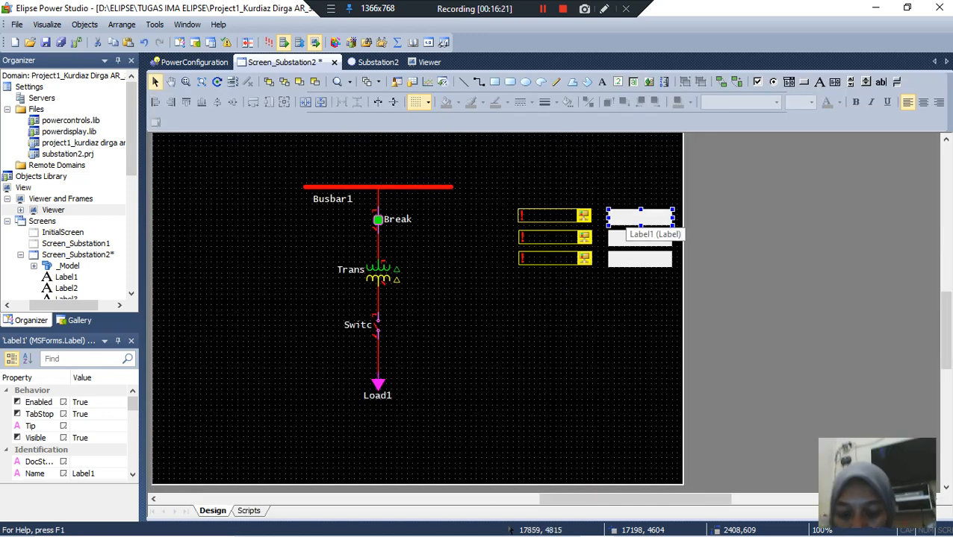
right_click(626, 219)
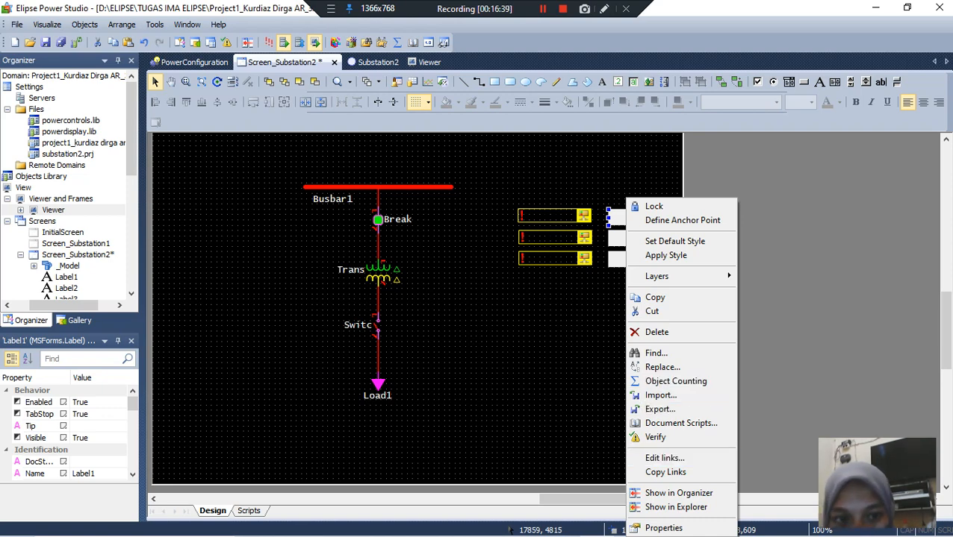
key("Escape")
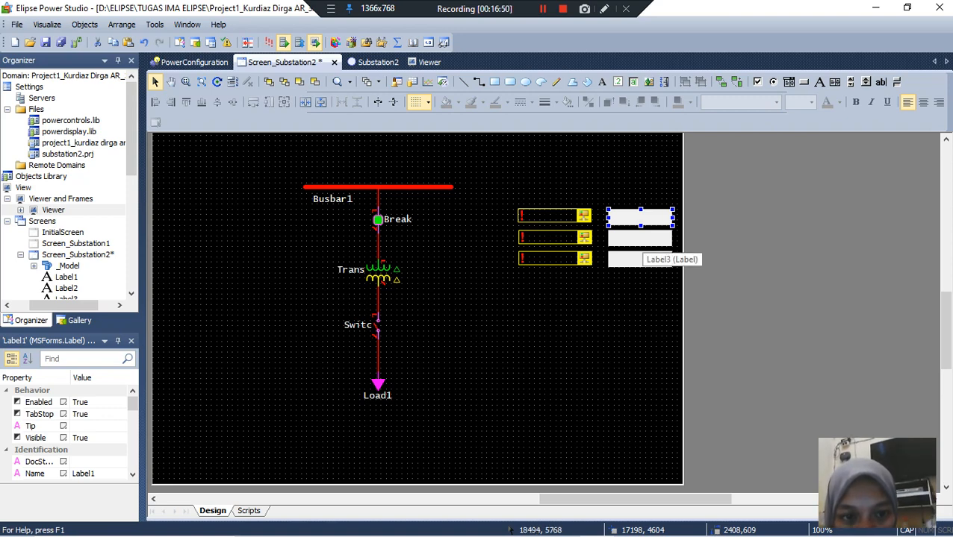
left_click(640, 239)
left_click(640, 217)
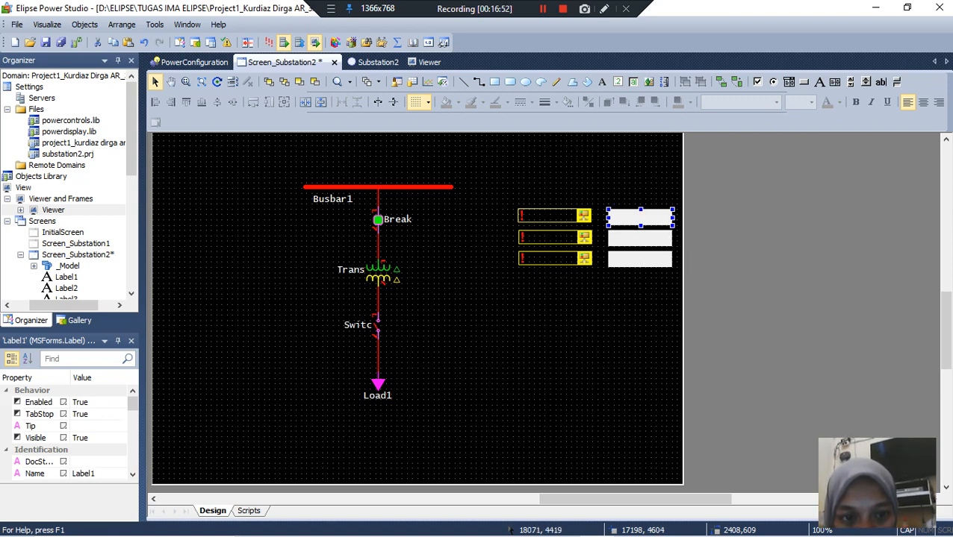
left_click(543, 8)
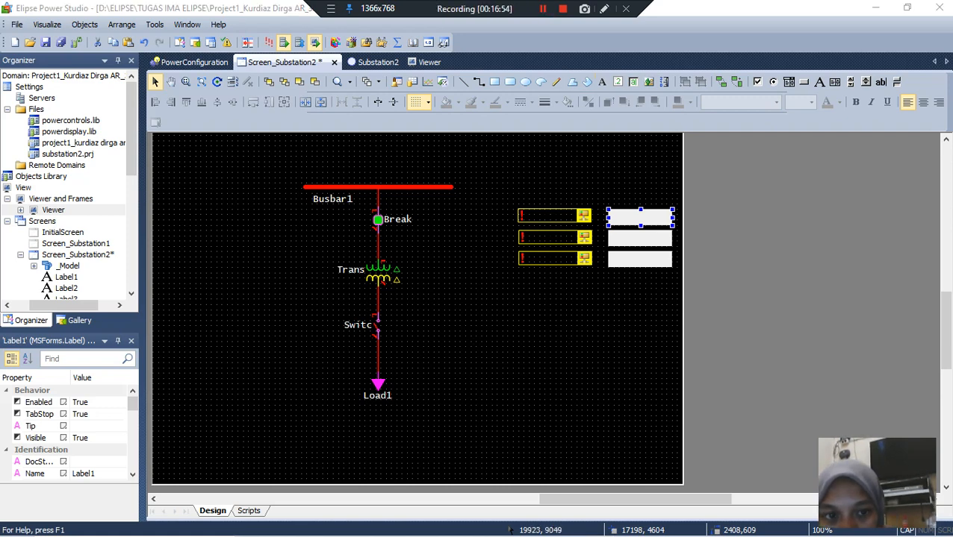
Step: Set the caption of the label beside the first power display to "CURRENT R"
left_click(637, 241)
left_click(636, 222)
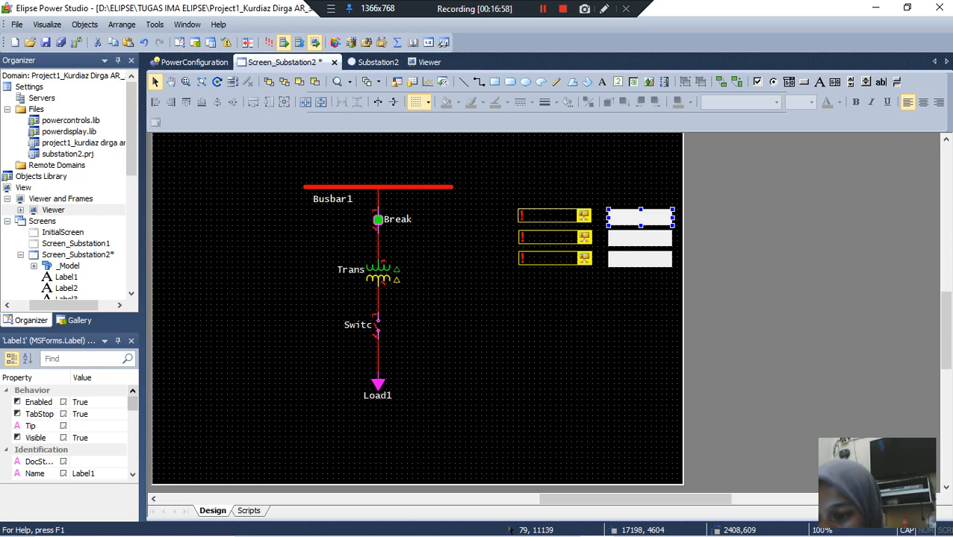
left_click_drag(132, 404, 132, 444)
left_click(82, 449)
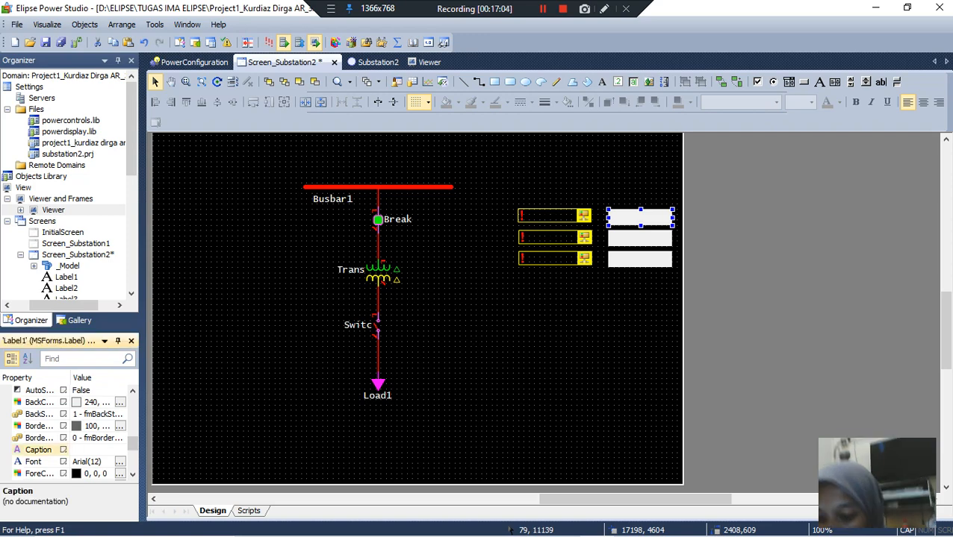
type("CURRE")
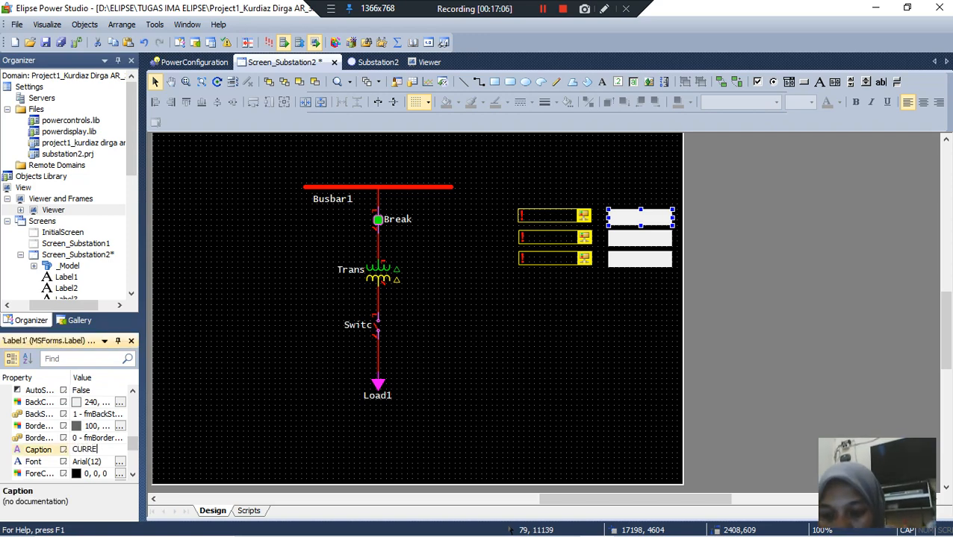
type("NT R")
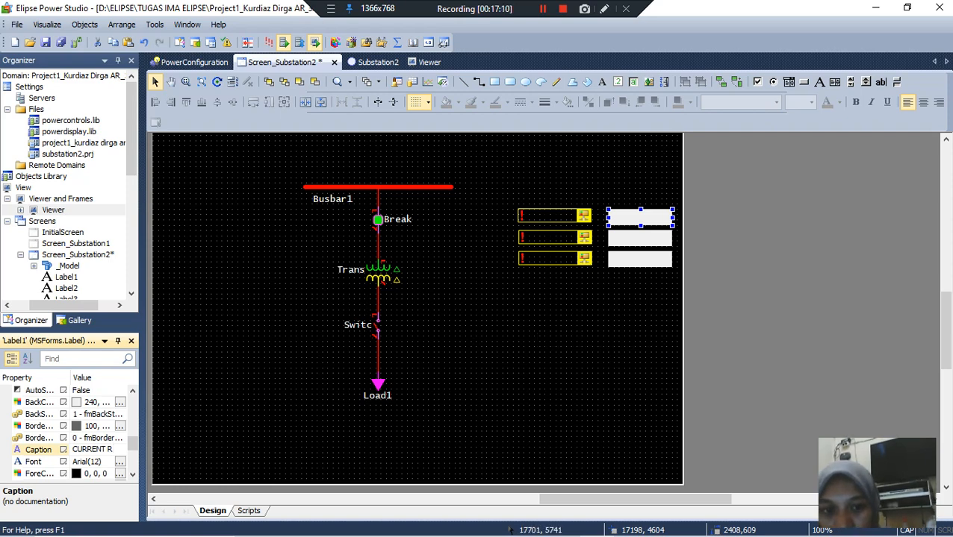
key("Return")
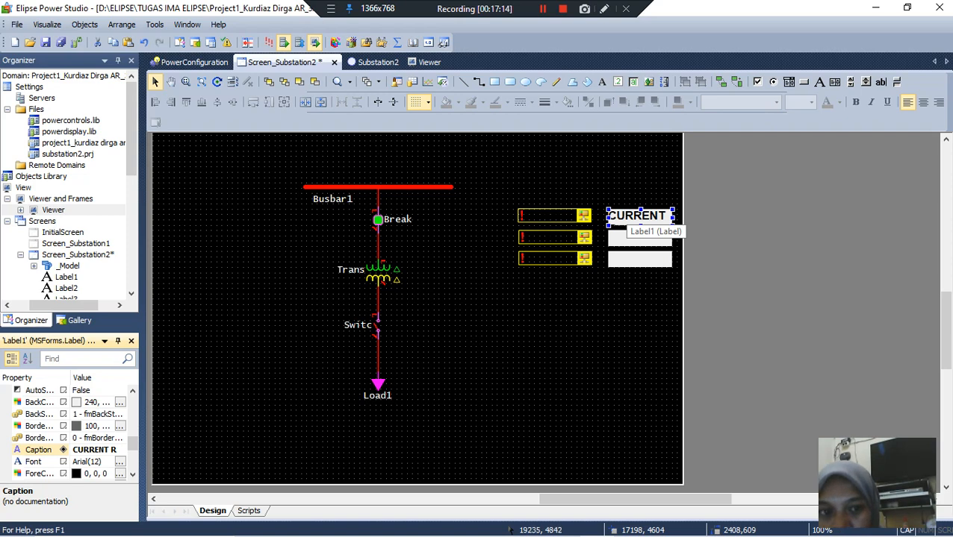
Step: Widen the "CURRENT R" label to about 2805 units so its caption fits
left_click_drag(675, 217, 683, 217)
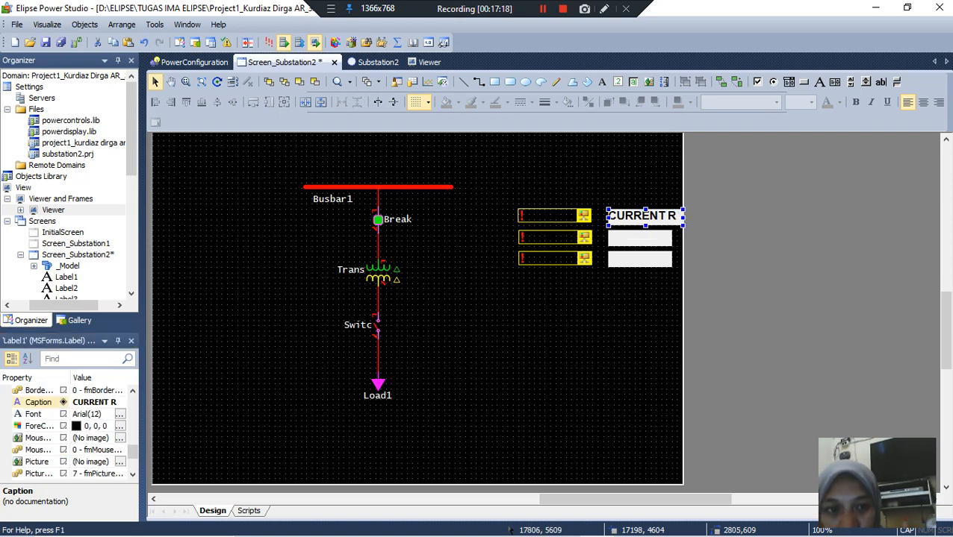
Step: Set the caption of the label beside the second power display to "CURRENT S" and widen the label to about 2593 units
left_click(625, 238)
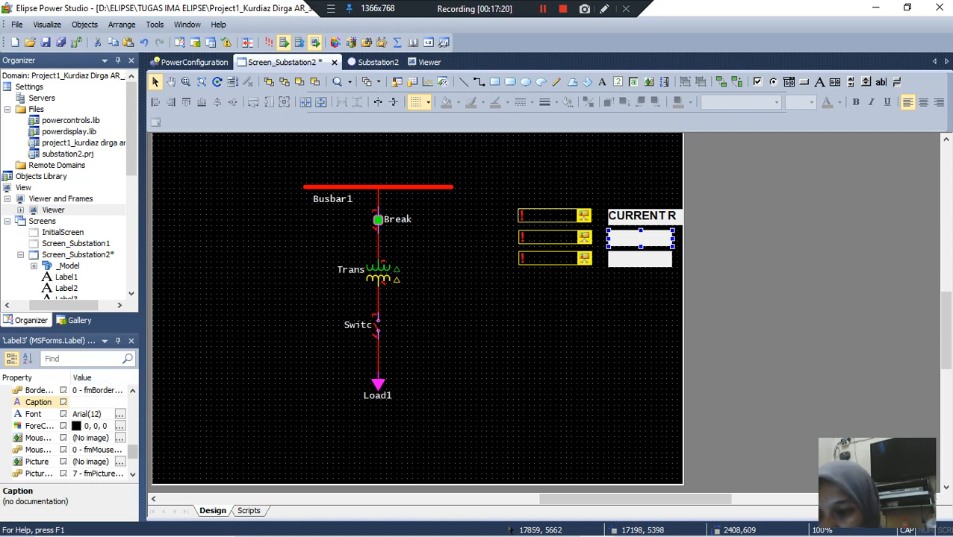
left_click(98, 402)
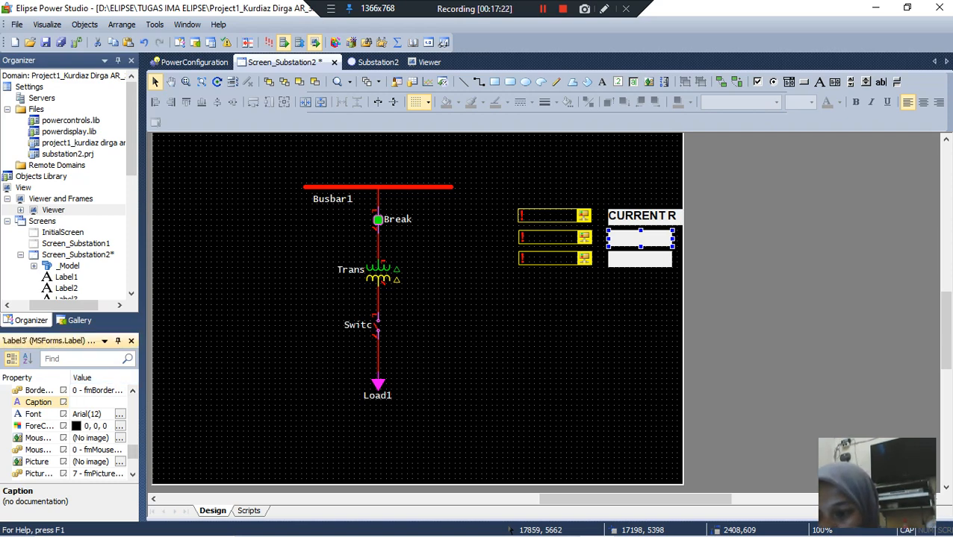
type("CURRENT")
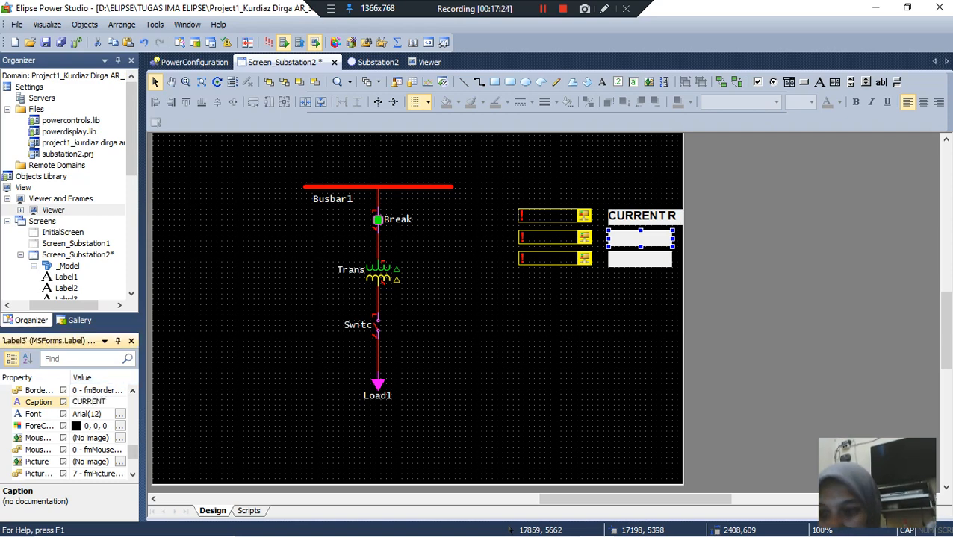
type(" S")
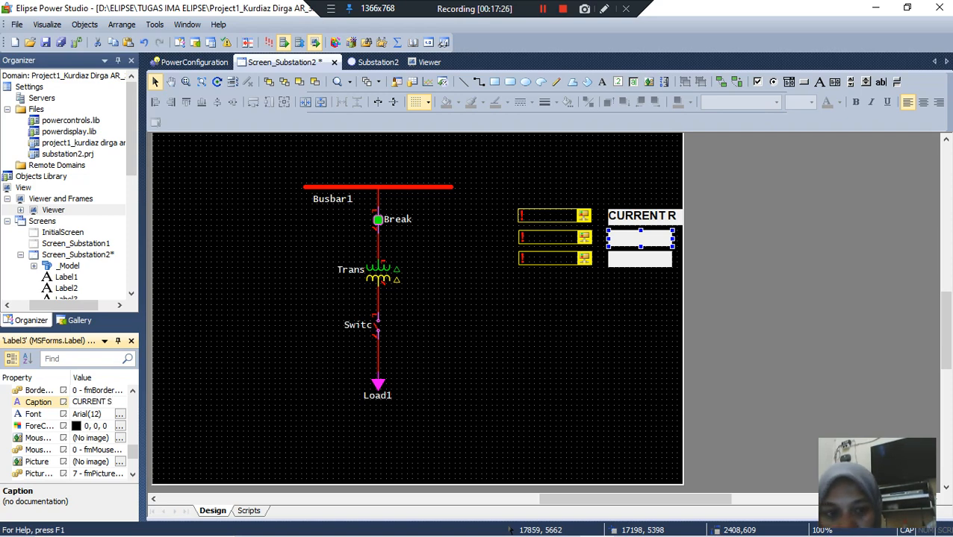
key("Return")
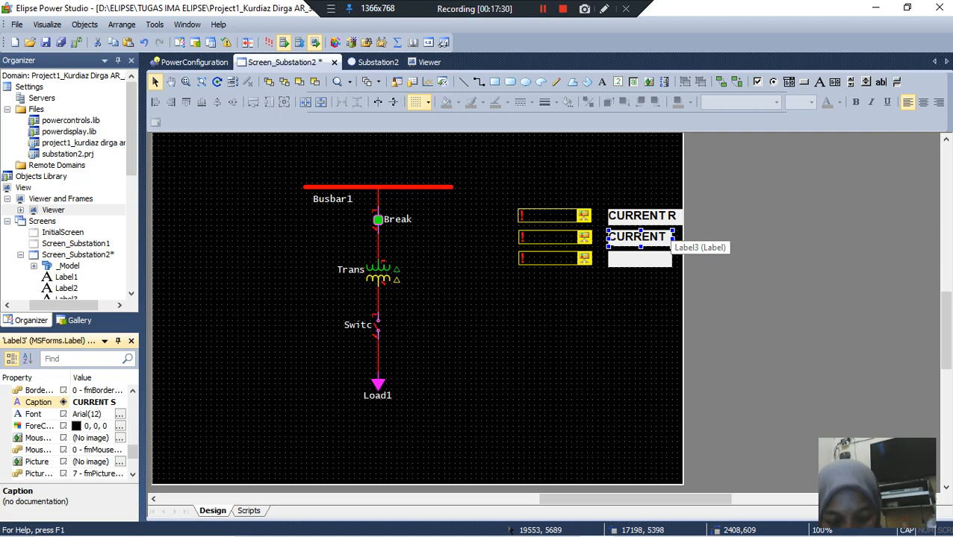
left_click_drag(672, 239, 677, 239)
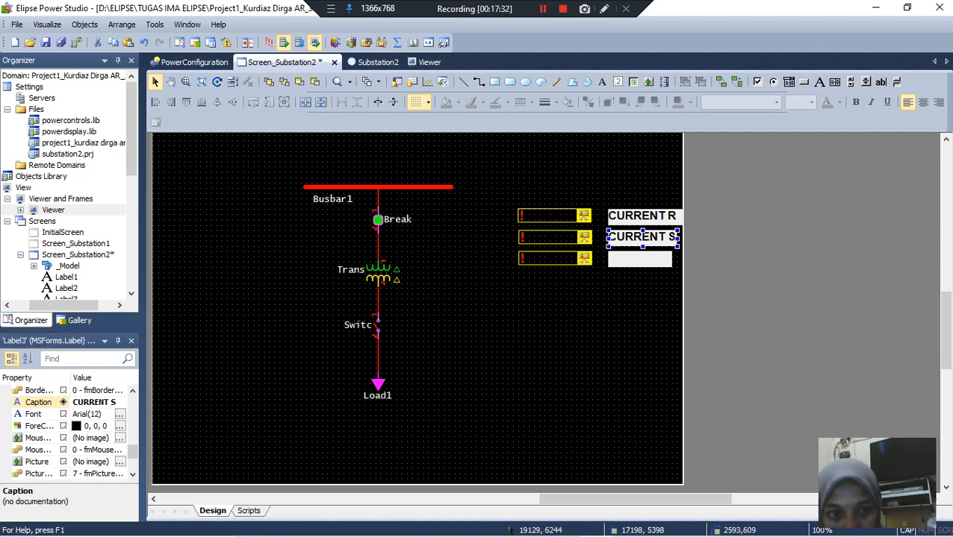
Step: Set the caption of the label beside the third power display to "CURRENT T" and widen the label to about 2593 units
left_click(656, 256)
left_click(97, 402)
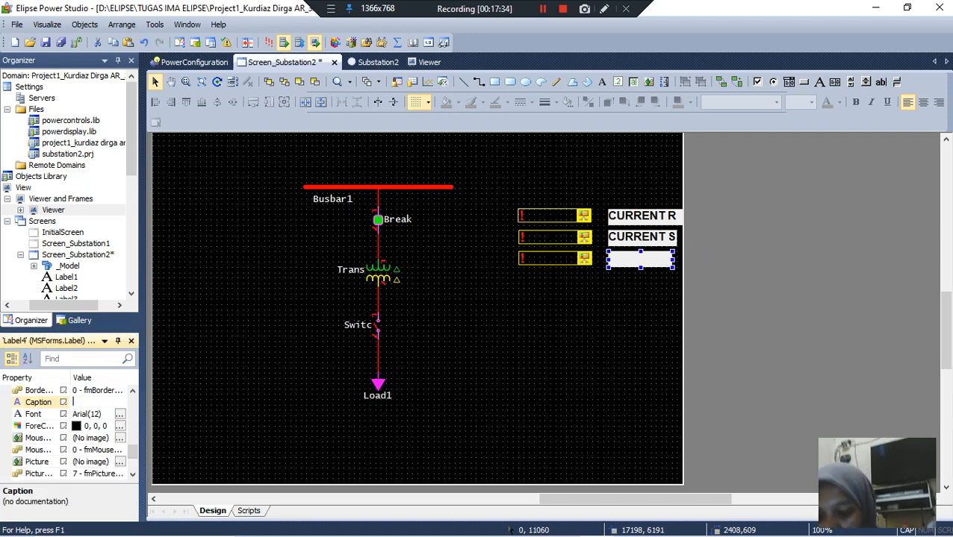
type("CURRENT")
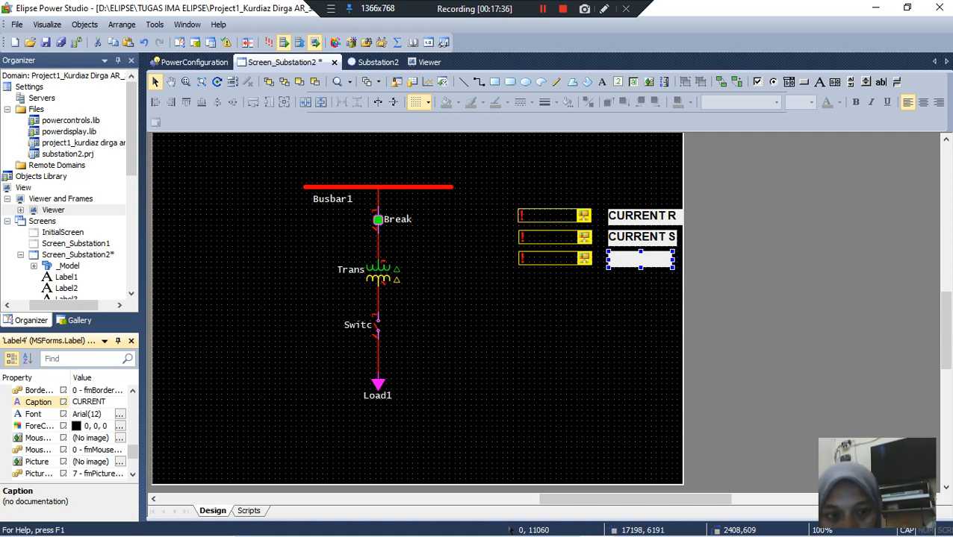
type(" T")
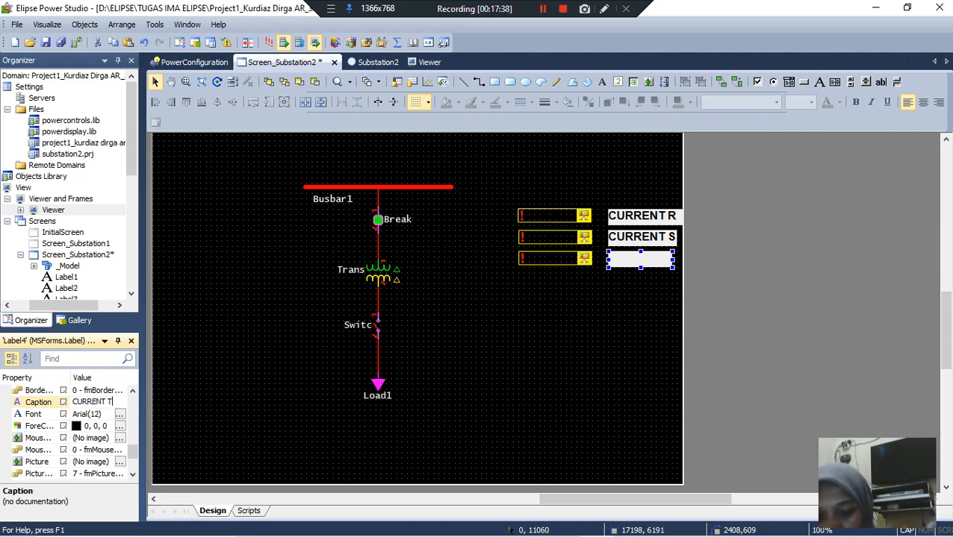
key("Return")
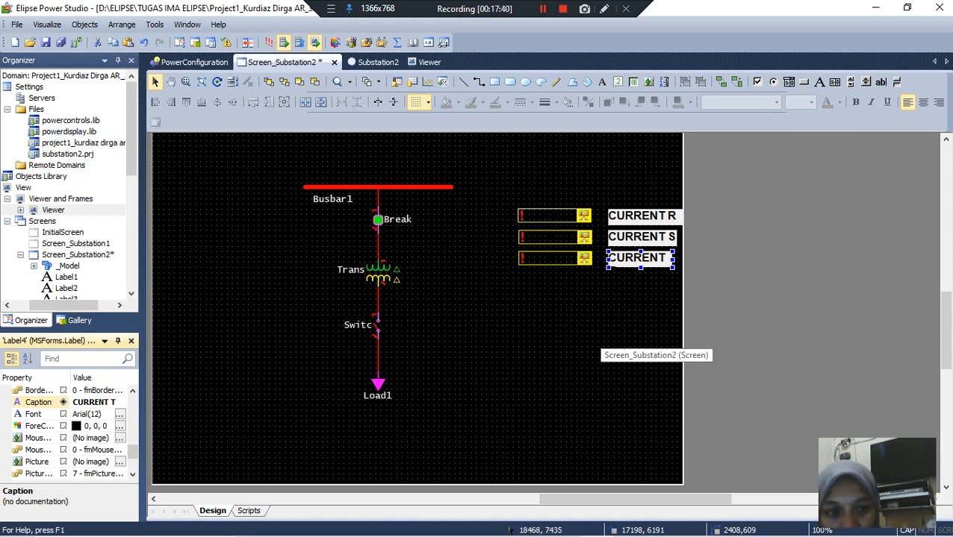
left_click_drag(674, 258, 679, 258)
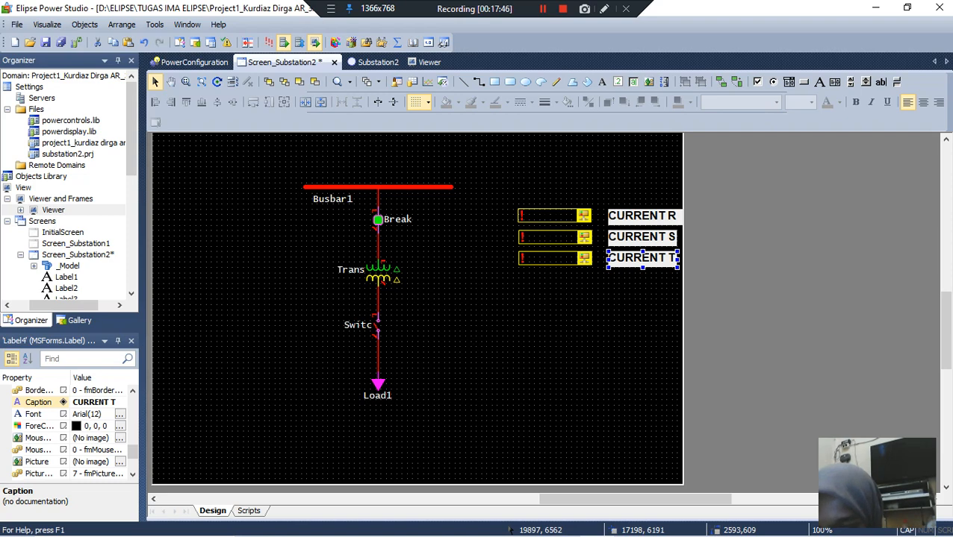
Step: Save the changes to Screen_Substation2
key("ctrl+s")
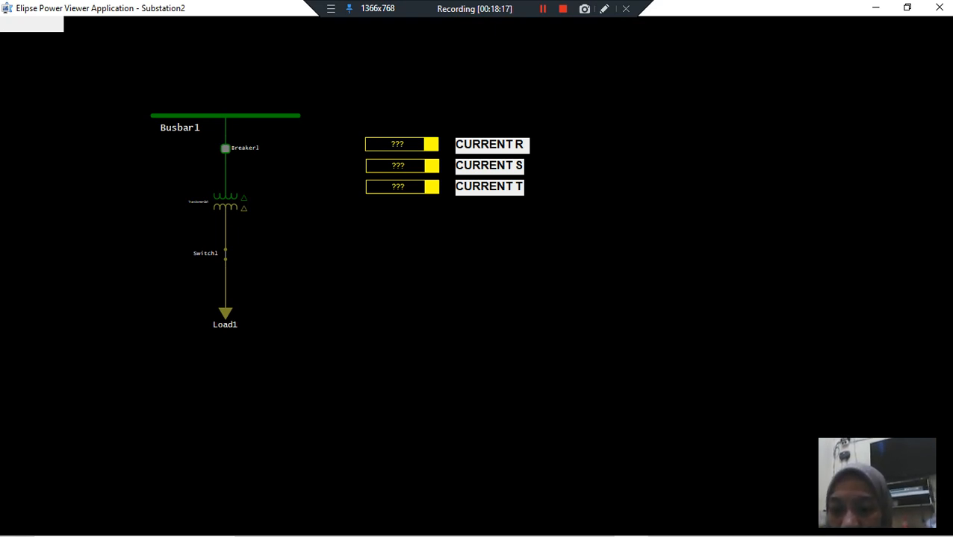
left_click(543, 9)
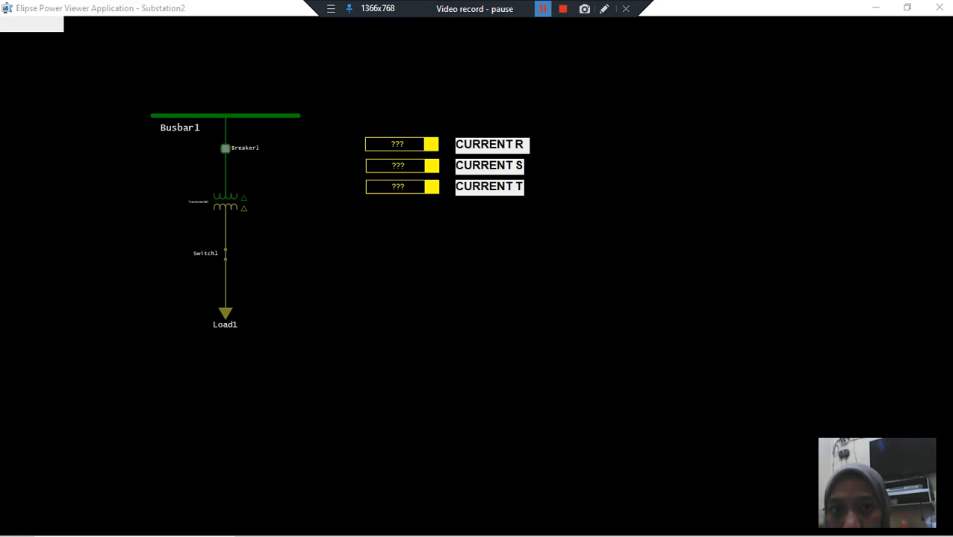